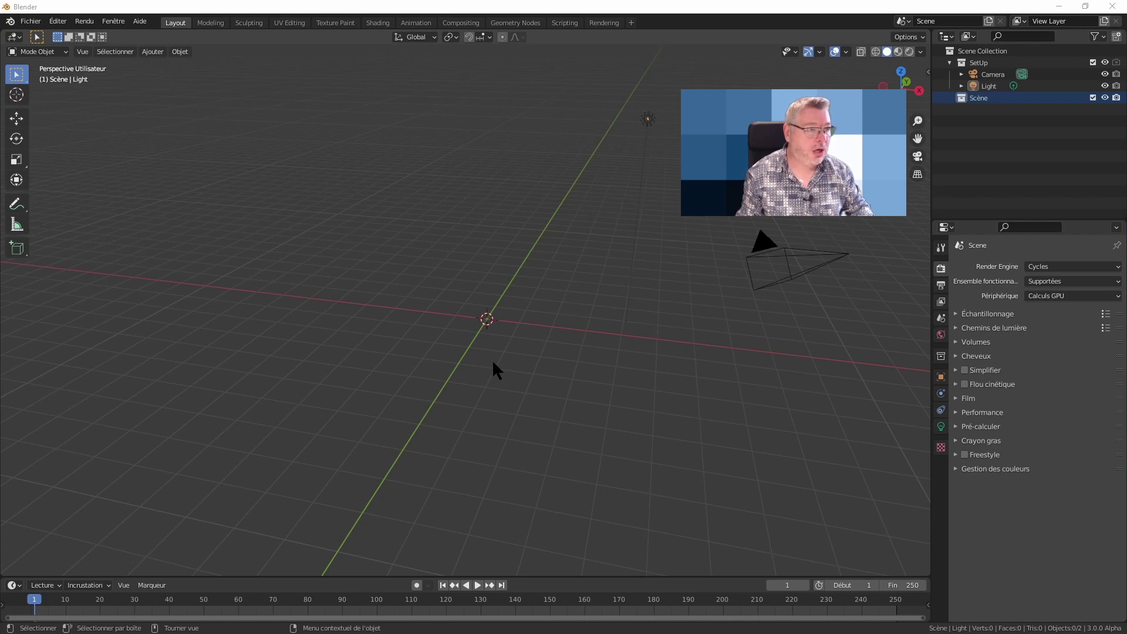
Step: Bring up the Add menu over the scene holding only a camera and light
key(shift+a)
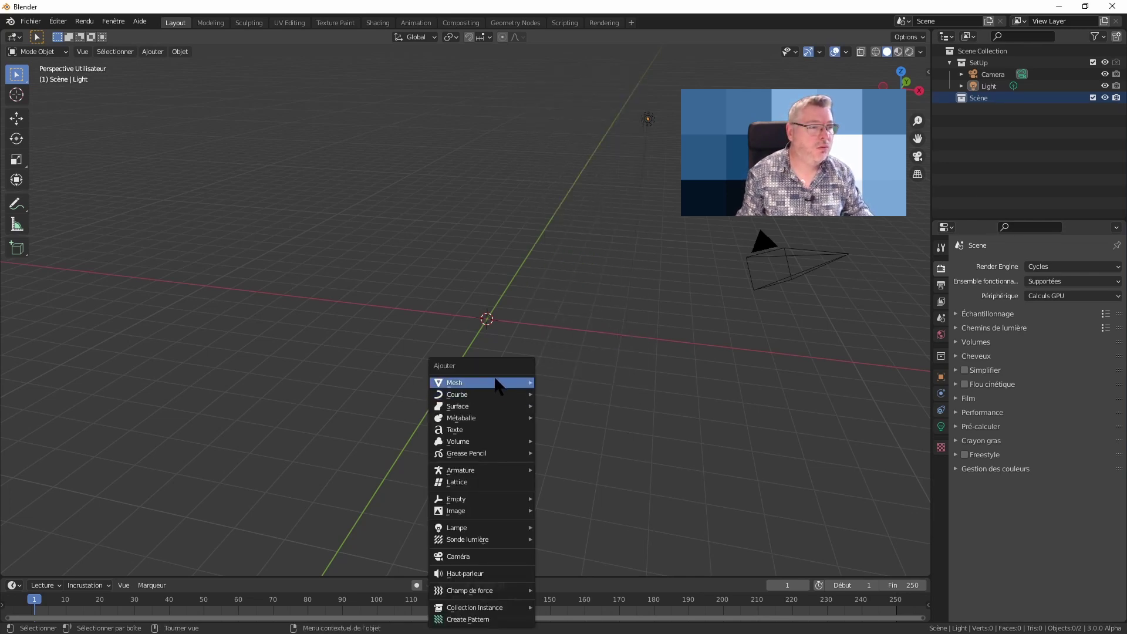
mouse_move(482, 382)
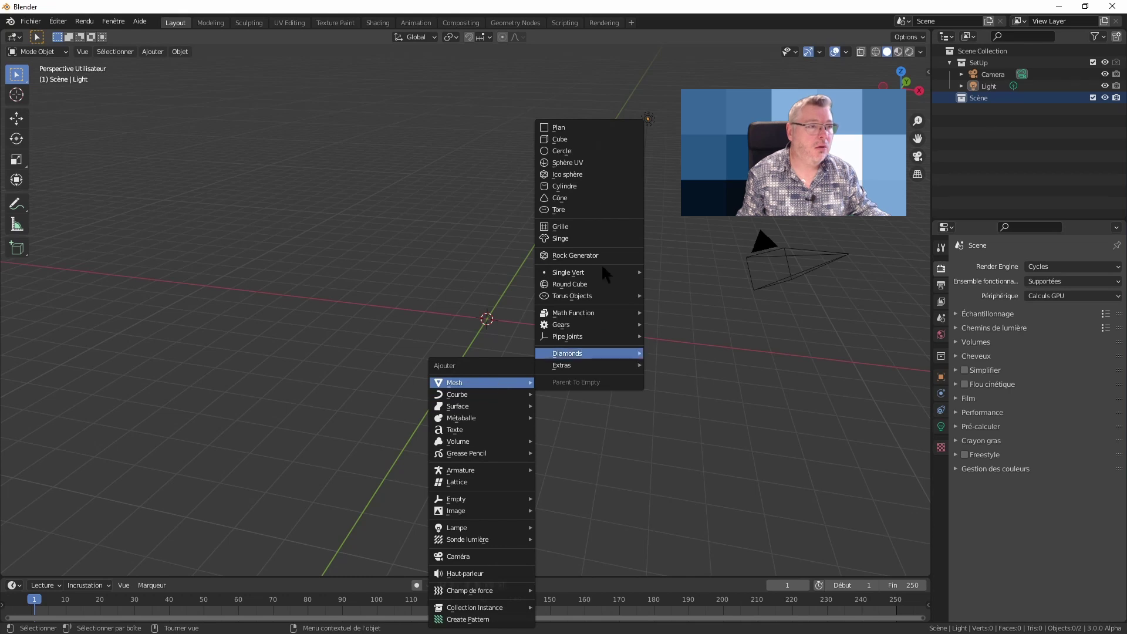
Step: Add a plane to the scene and put it in Edit Mode
click(574, 128)
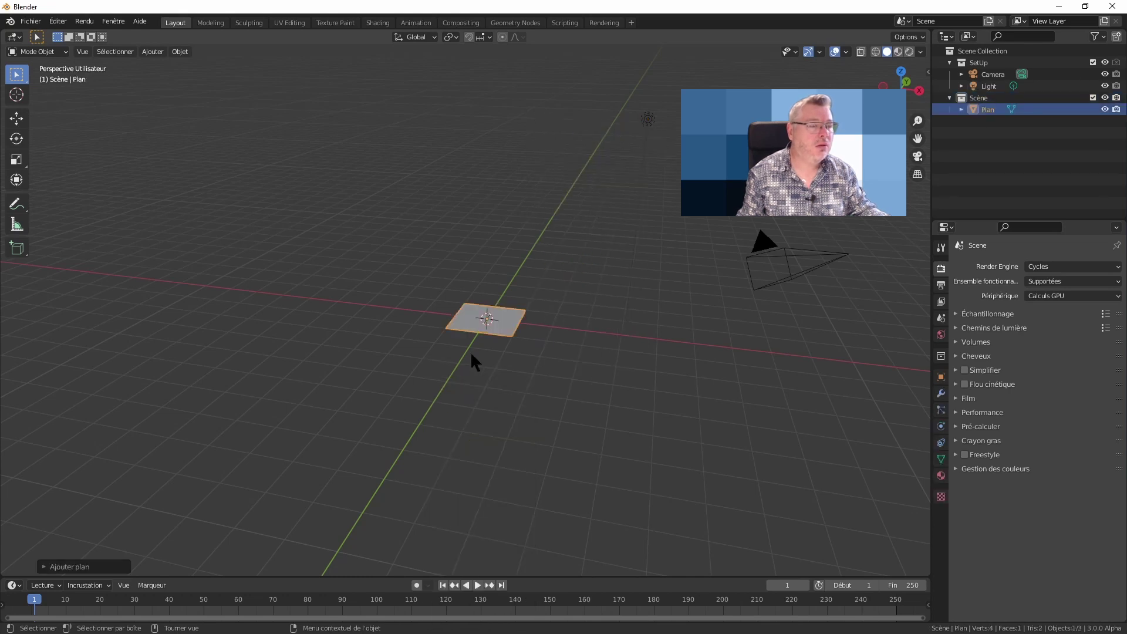
key(Tab)
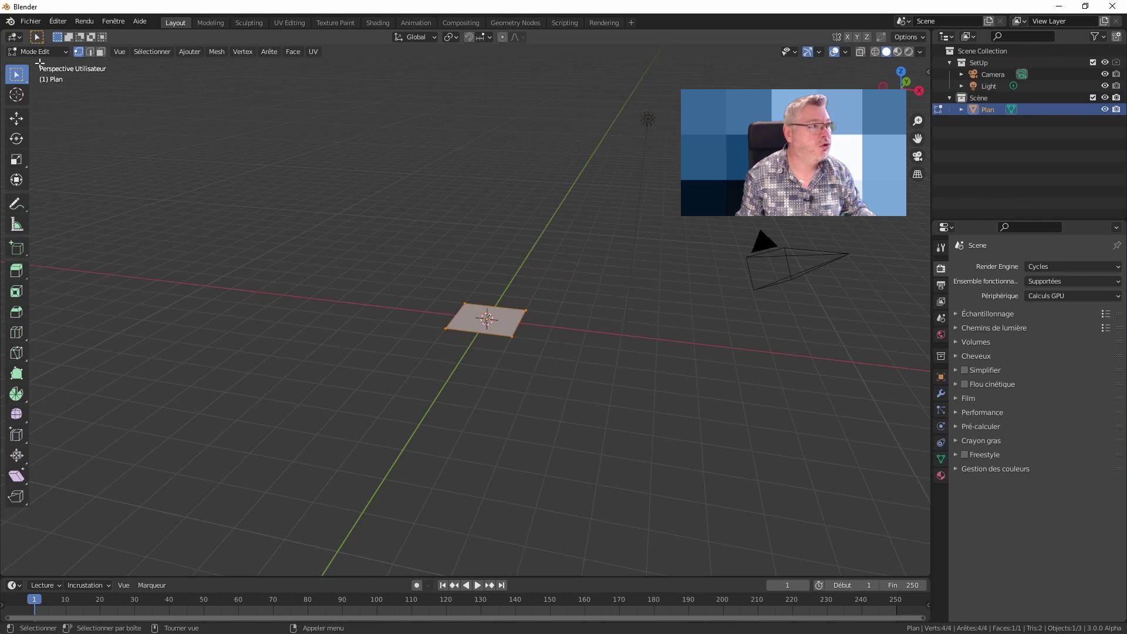
key(Tab)
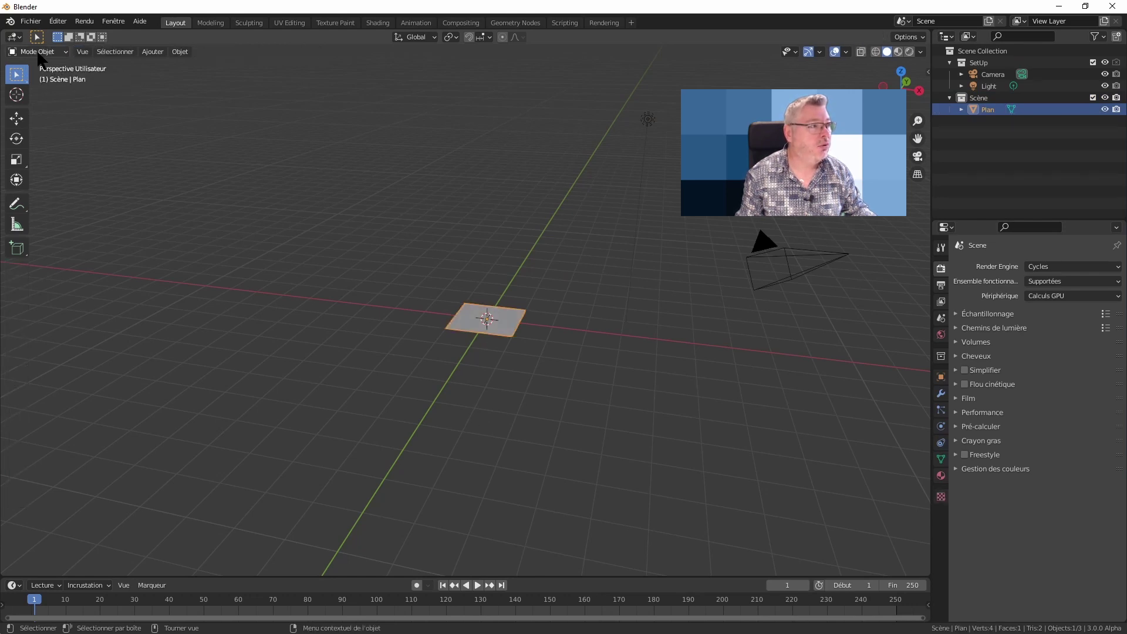
key(Tab)
click(37, 52)
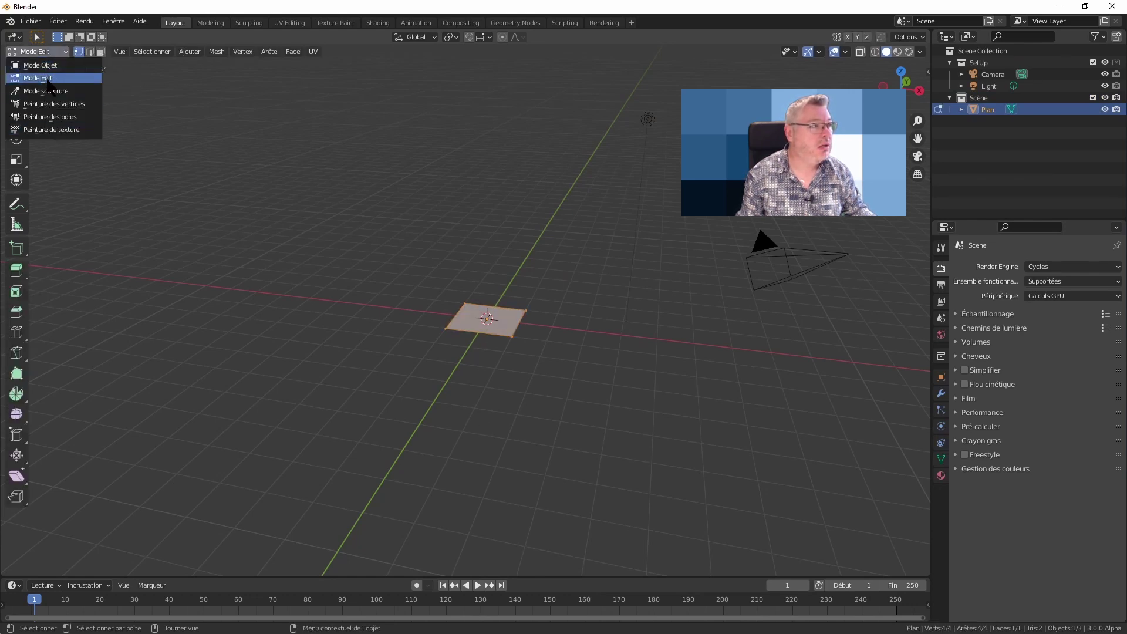
click(47, 81)
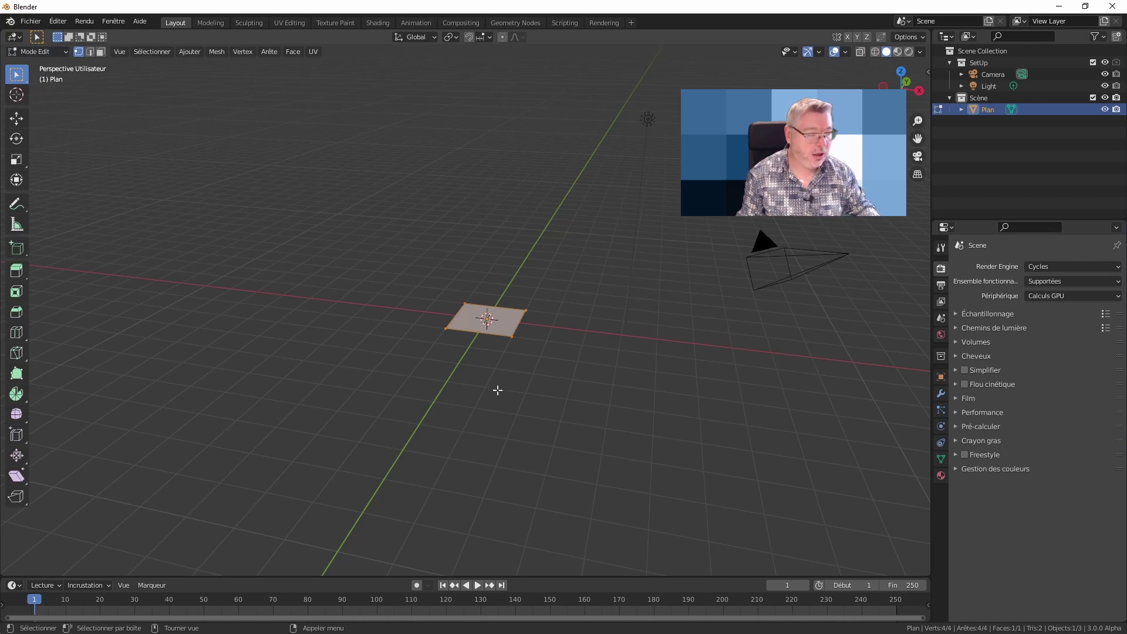
Step: Scale the plane's mesh by 5 and return to Object Mode
text(s)
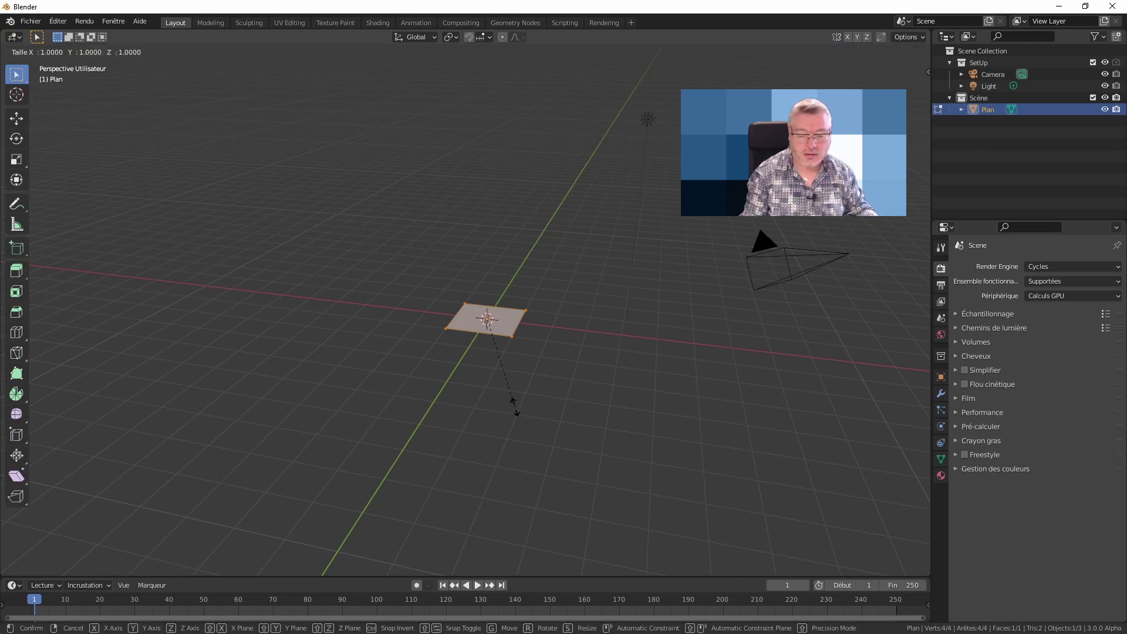
text(5)
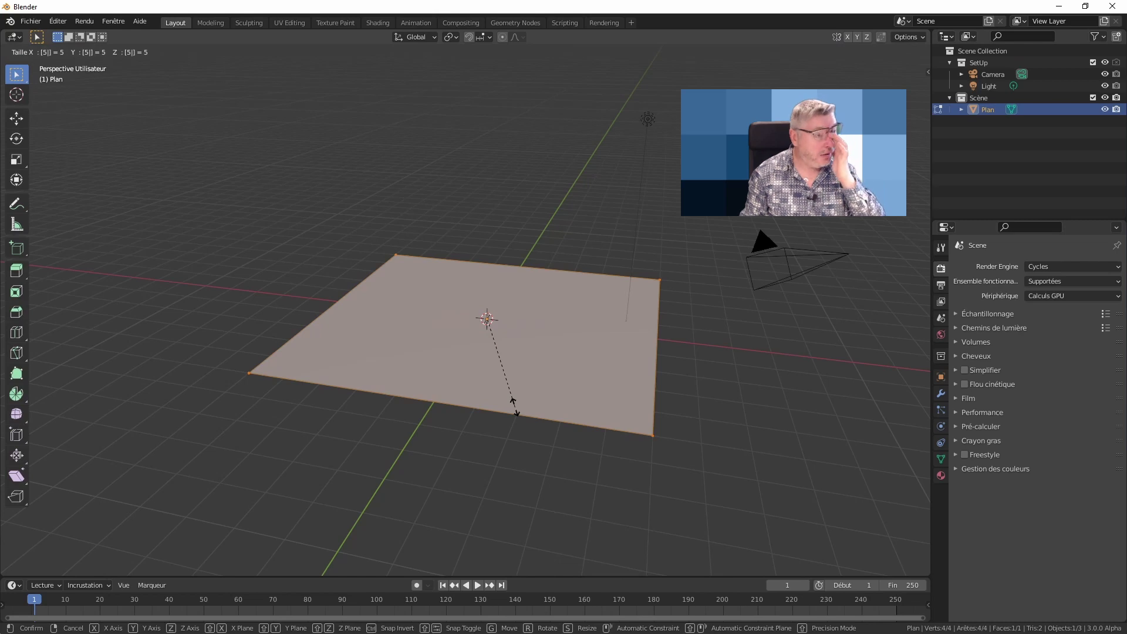
key(Return)
key(Tab)
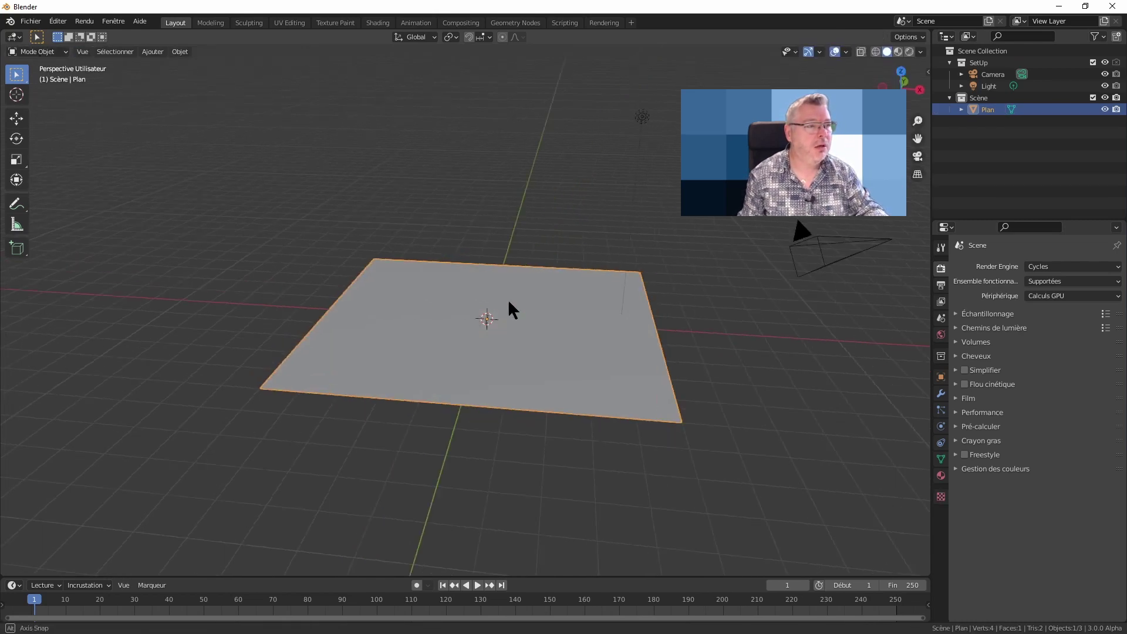
mouse_move(510, 303)
middle_down()
mouse_move(455, 243)
mouse_move(438, 338)
mouse_move(478, 322)
mouse_move(460, 326)
mouse_move(515, 341)
middle_up()
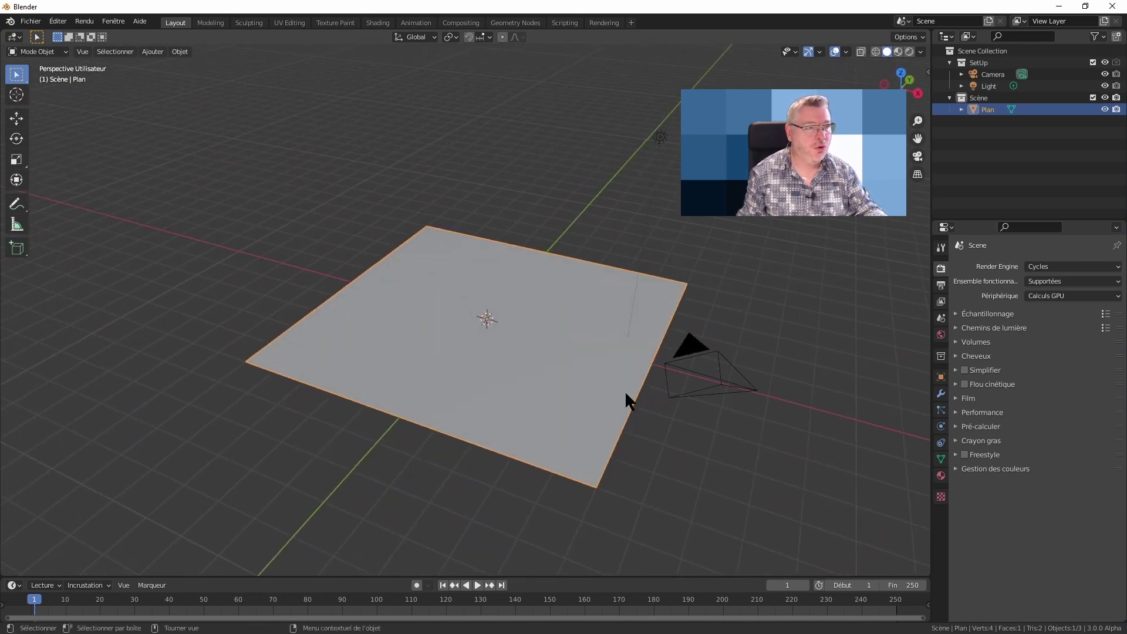
middle_drag(547, 333, 528, 340)
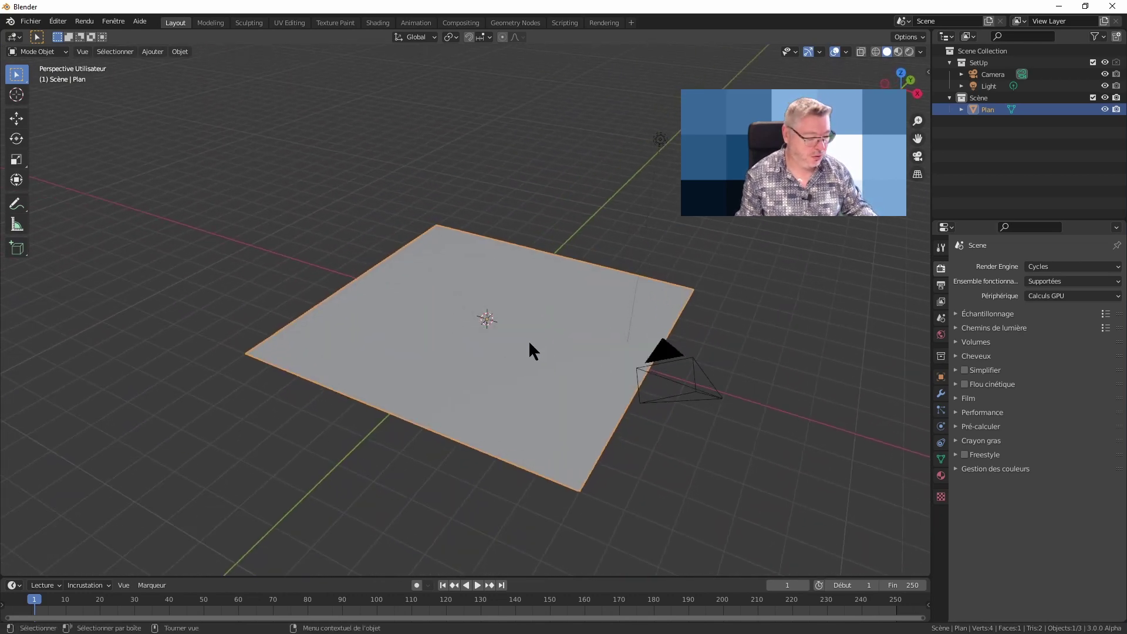
Step: Add a cube and scale its mesh to 0.5 in Edit Mode
key(shift+a)
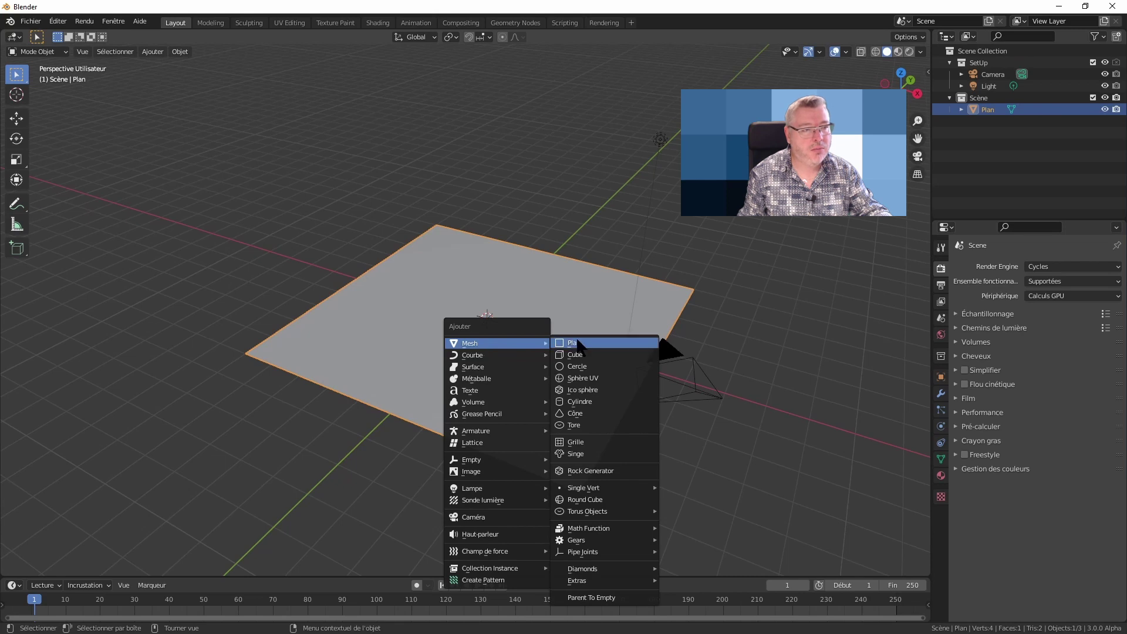
click(604, 354)
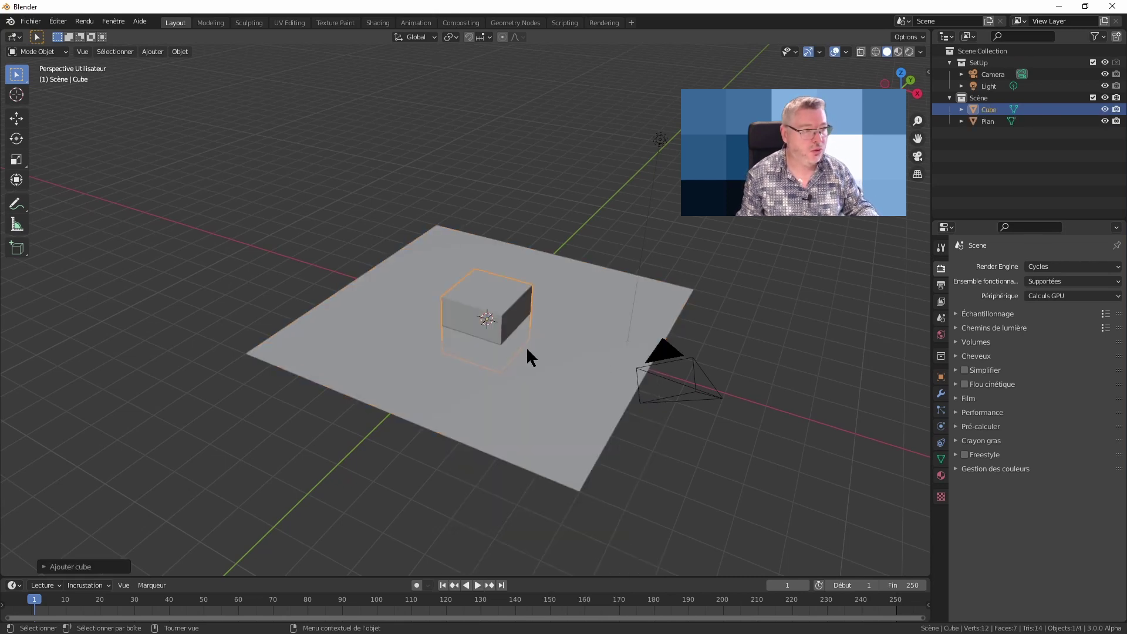
key(Tab)
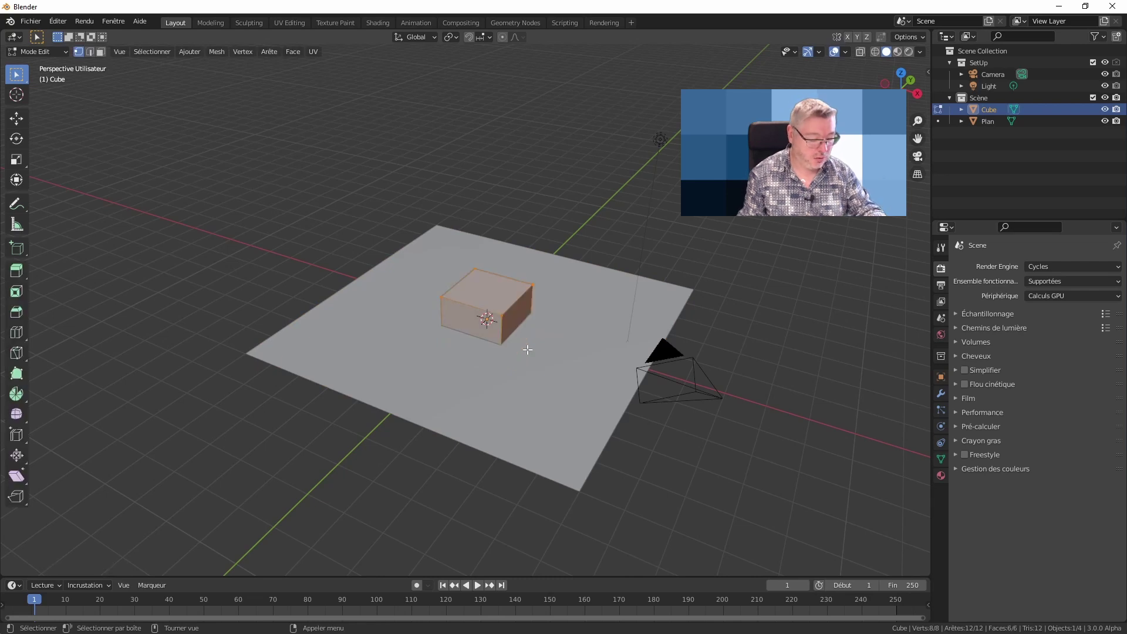
text(s.5)
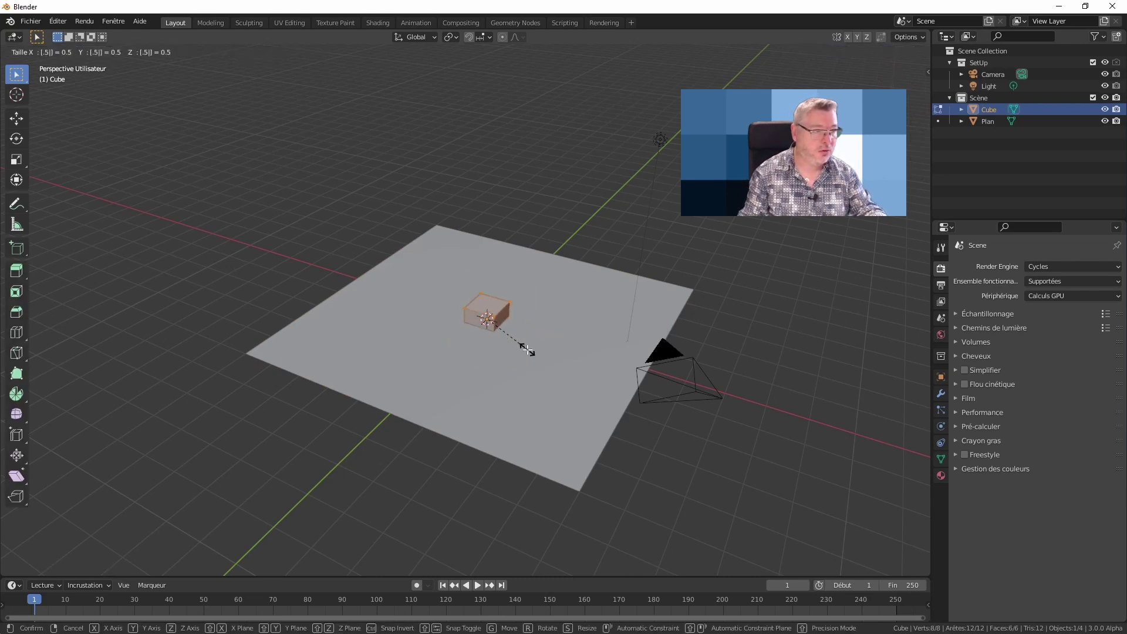
key(Return)
key(Tab)
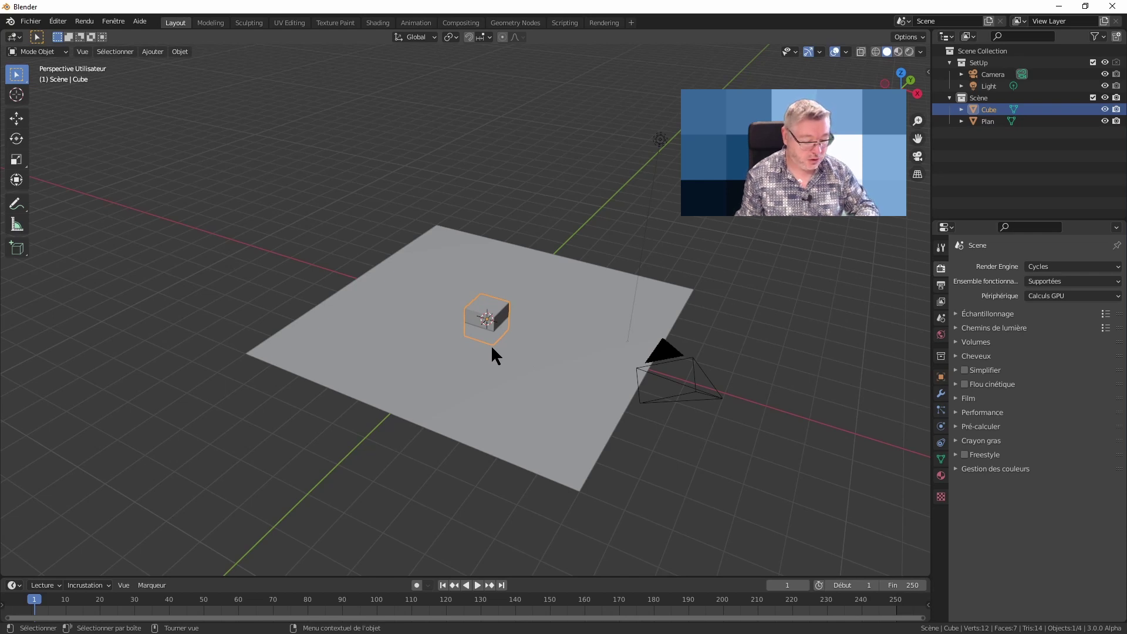
Step: Raise the cube straight up along Z, then view the scene from the top
key(g)
key(z)
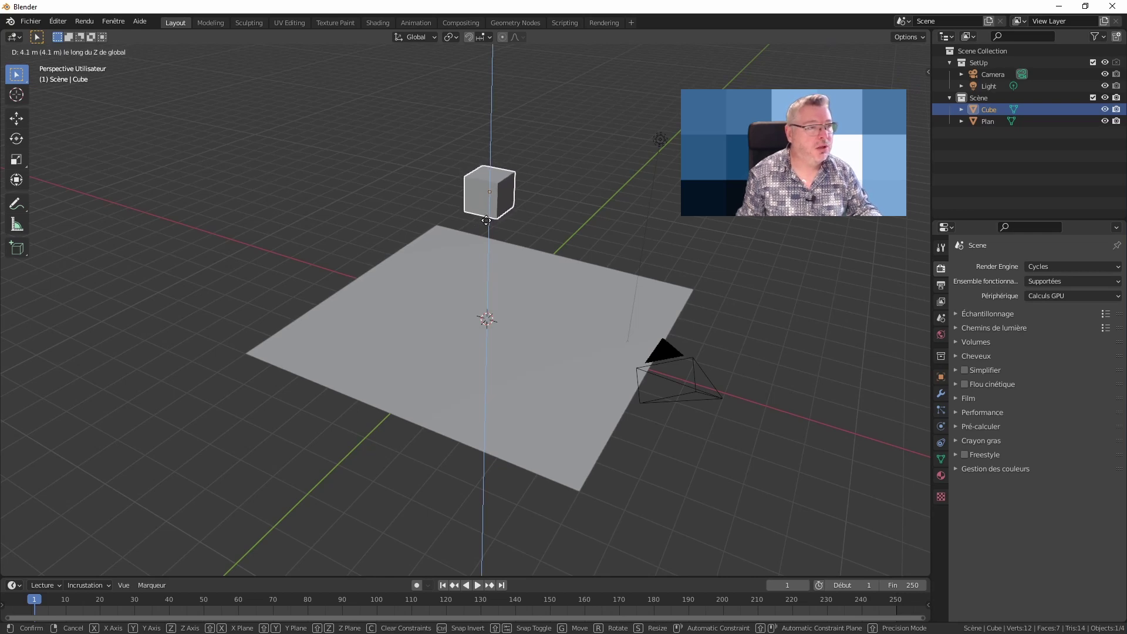
click(486, 220)
mouse_move(516, 246)
middle_down()
mouse_move(562, 202)
mouse_move(529, 231)
middle_up()
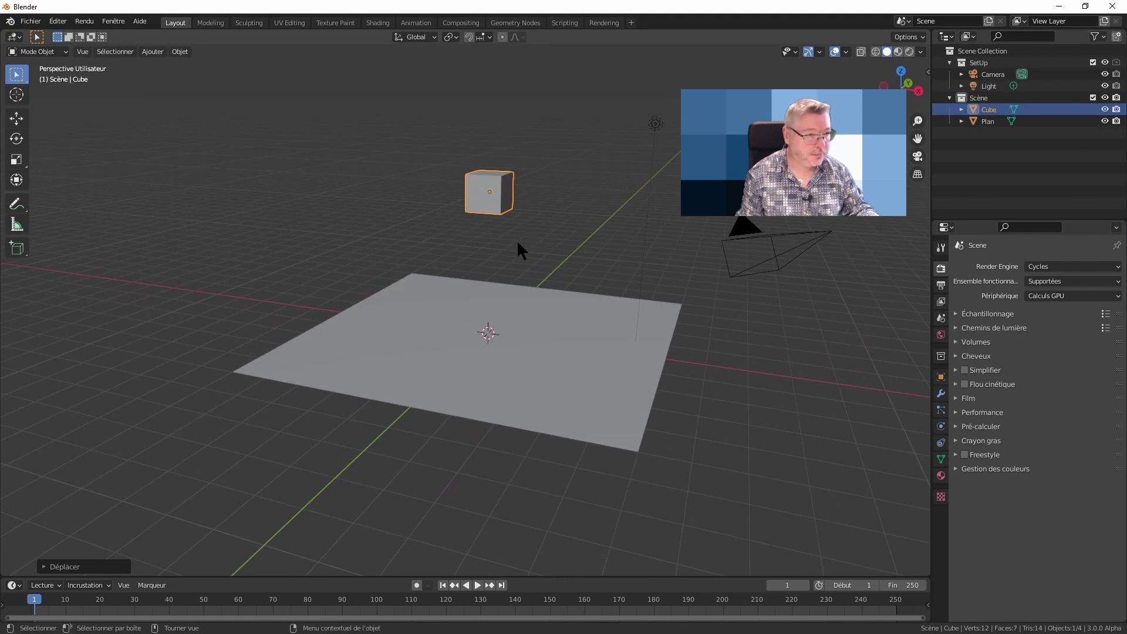
key(KP_7)
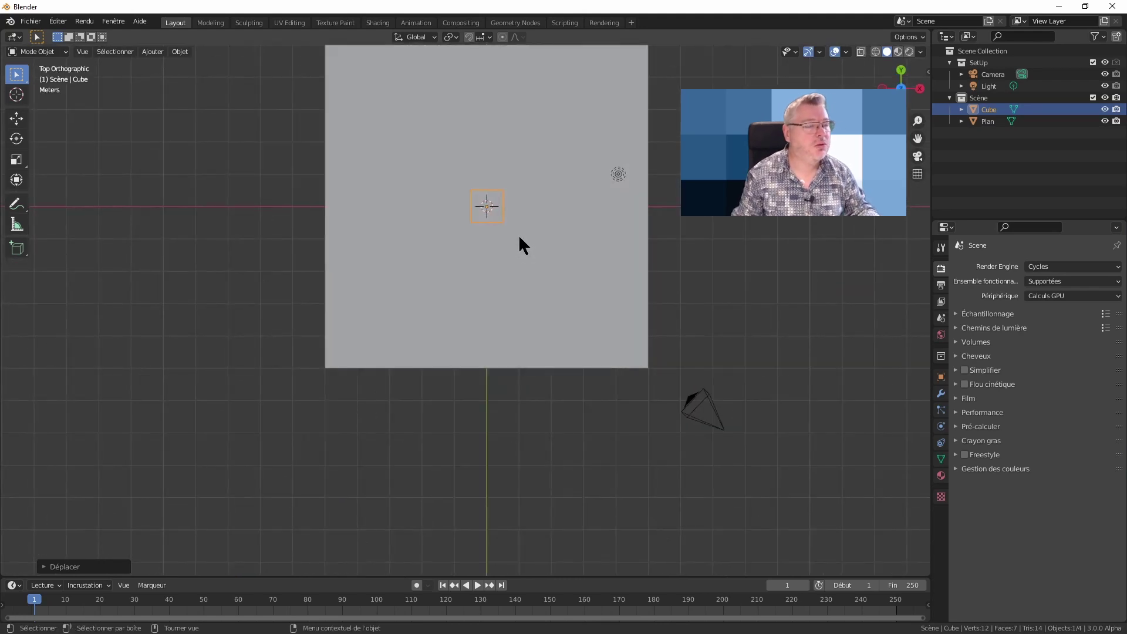
shift+middle_drag(568, 287, 564, 339)
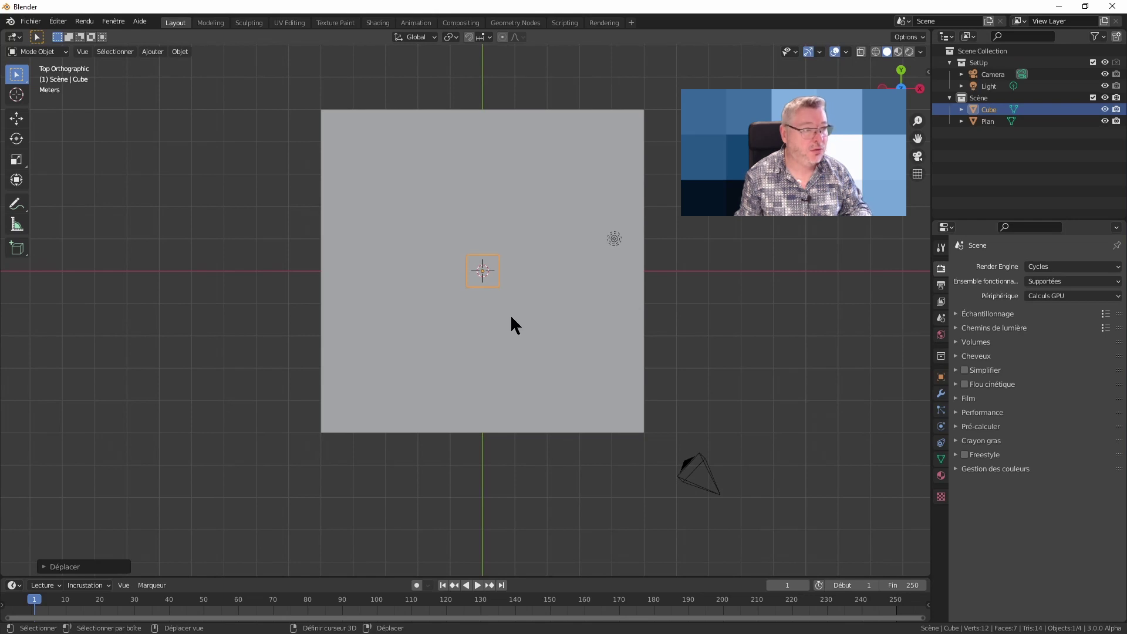
Step: Duplicate the cube seven times with Shift+D, scattering the copies across the top view
key(shift+d)
click(544, 274)
key(shift+d)
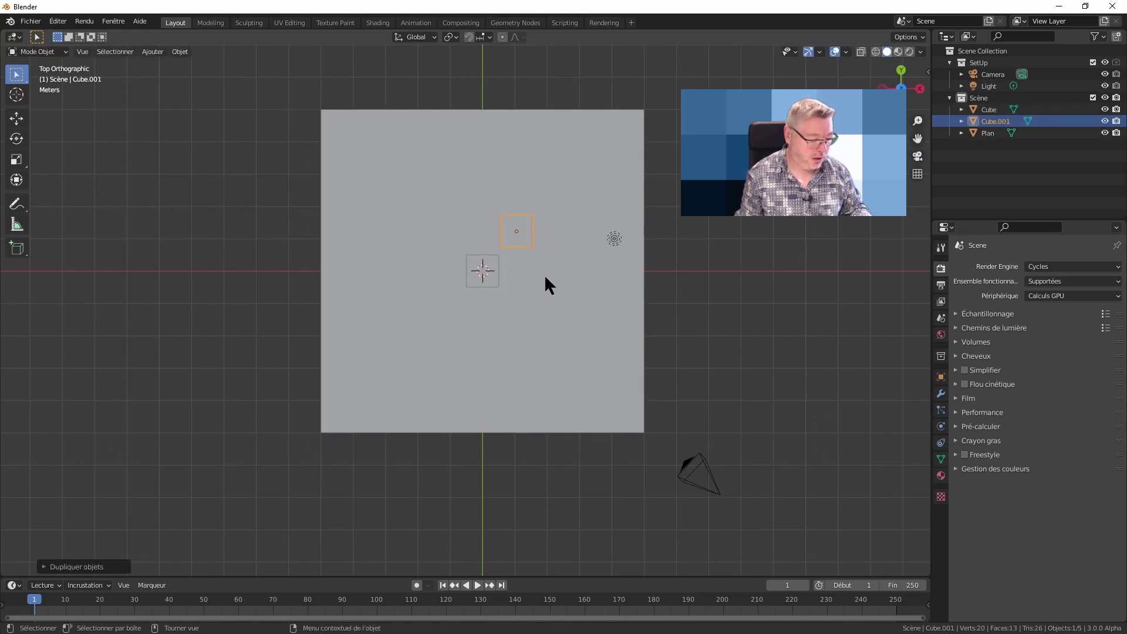
click(478, 265)
key(shift+d)
click(457, 345)
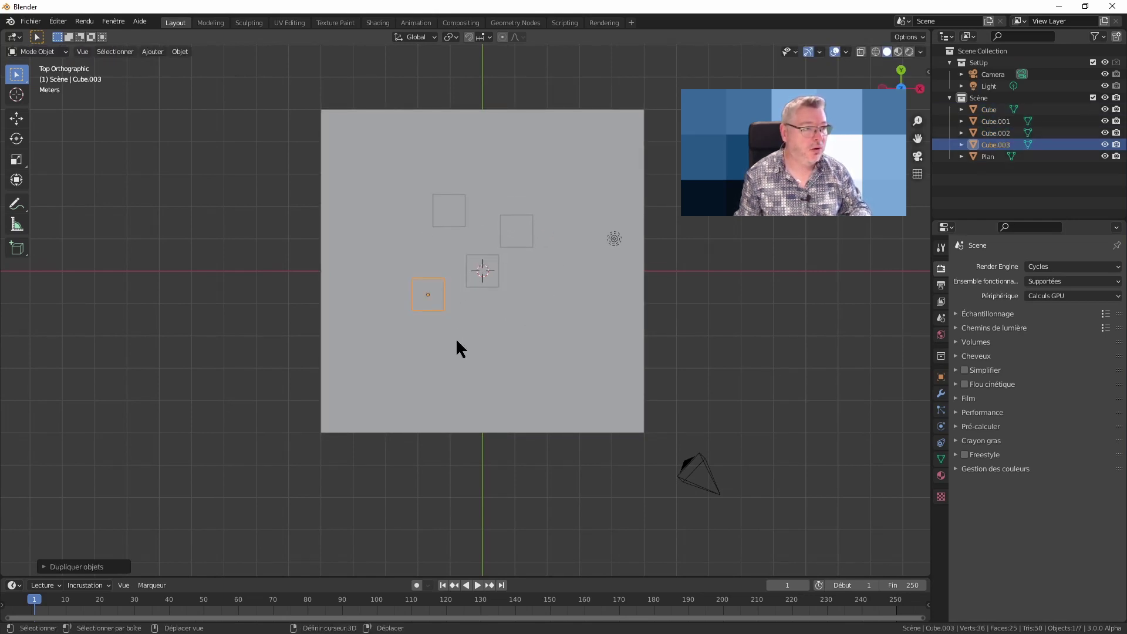
key(shift+d)
click(531, 394)
key(shift+d)
click(591, 353)
key(shift+d)
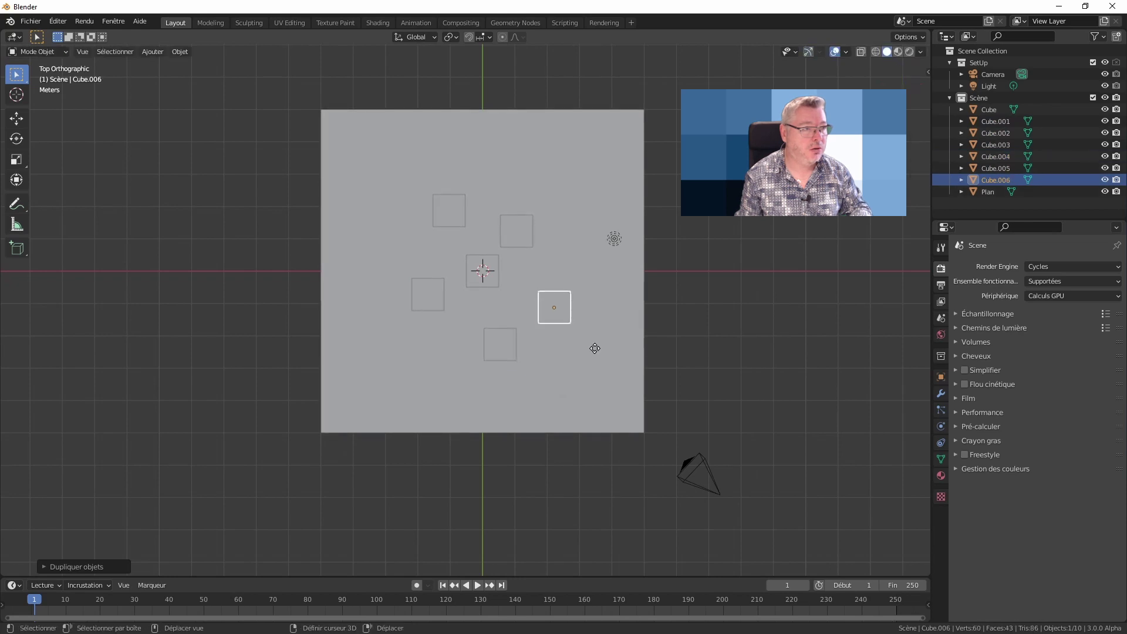
click(602, 307)
key(shift+d)
click(561, 240)
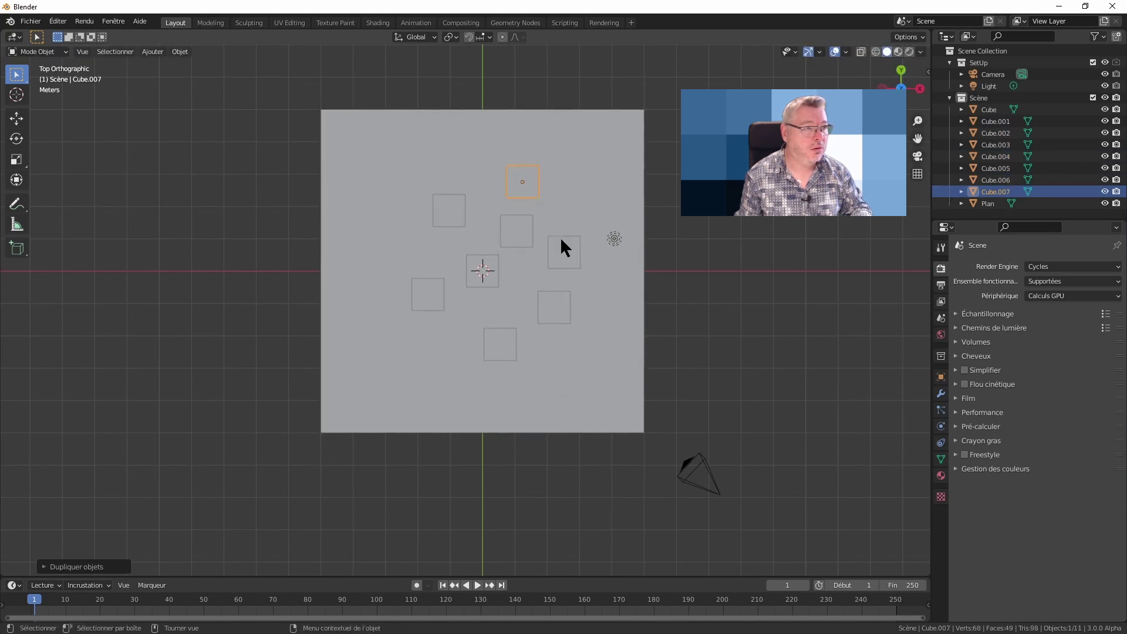
mouse_move(533, 304)
middle_down()
mouse_move(568, 309)
mouse_move(573, 270)
mouse_move(564, 282)
mouse_move(509, 158)
middle_up()
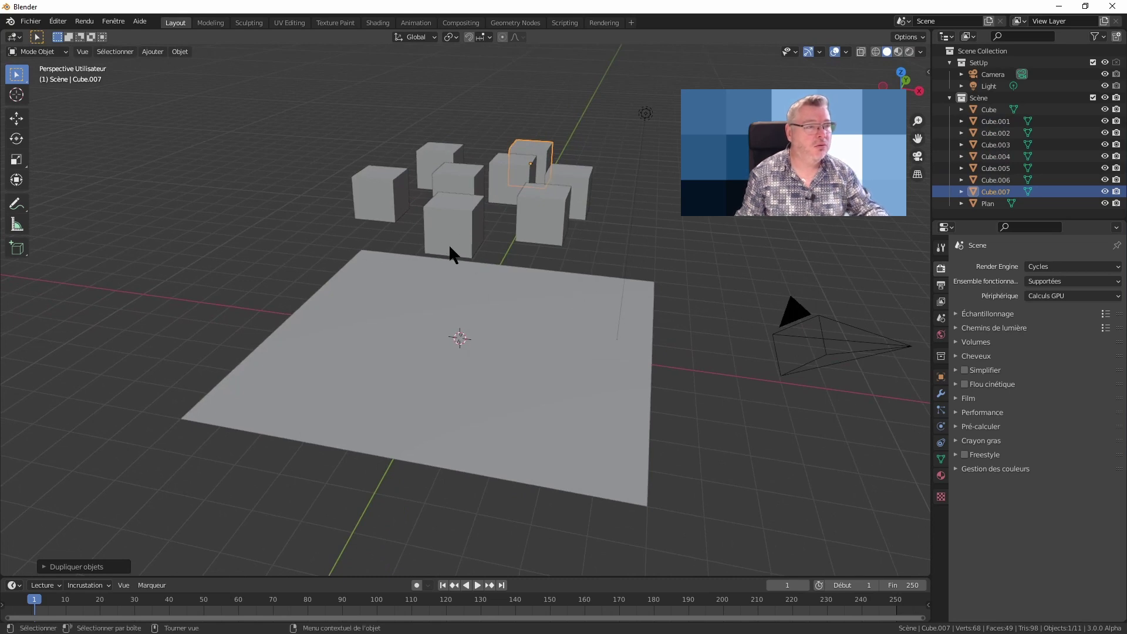
mouse_move(553, 253)
middle_down()
mouse_move(540, 307)
mouse_move(545, 265)
middle_up()
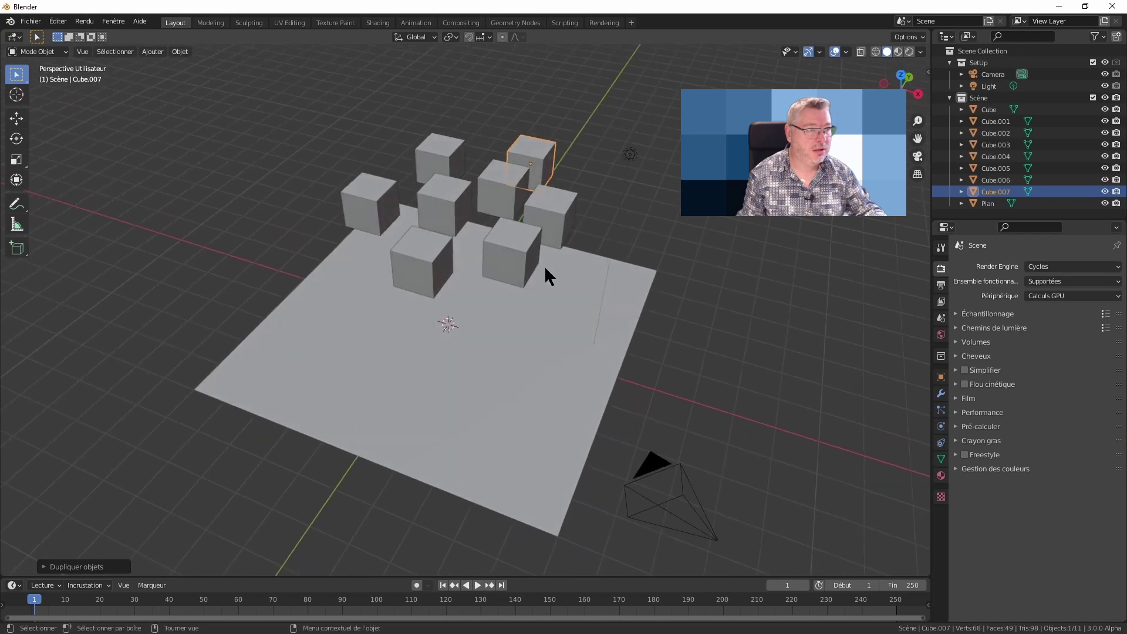
Step: Raise Cube.001 and Cube.005 higher and shift them slightly sideways in top view
click(503, 180)
shift+click(512, 252)
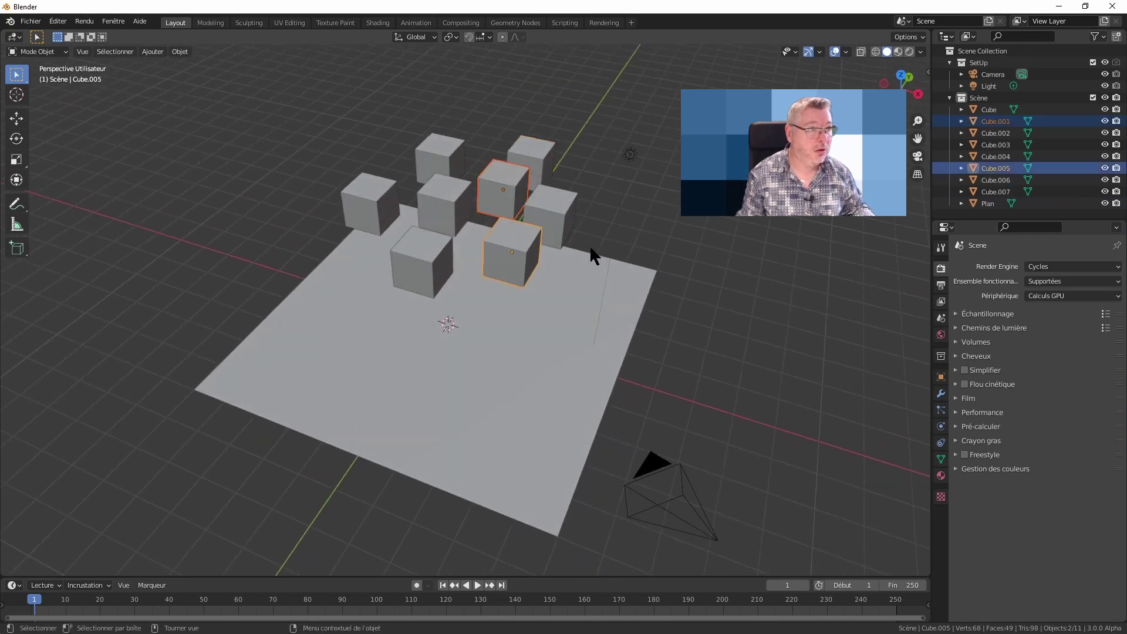
mouse_move(590, 258)
middle_down()
mouse_move(561, 245)
mouse_move(547, 281)
middle_up()
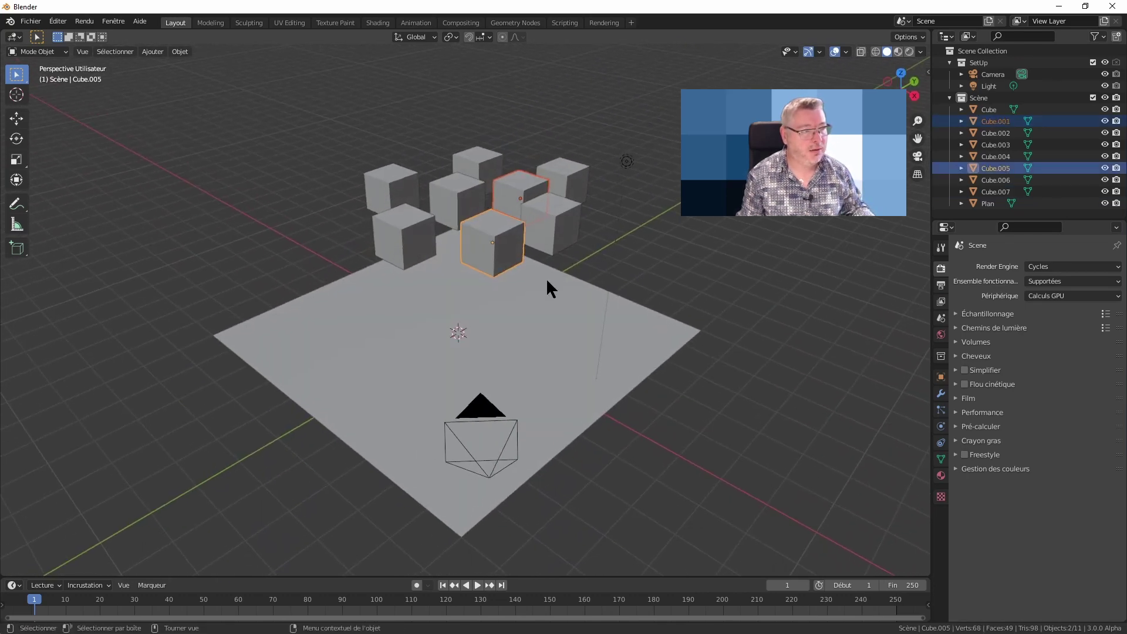
key(g)
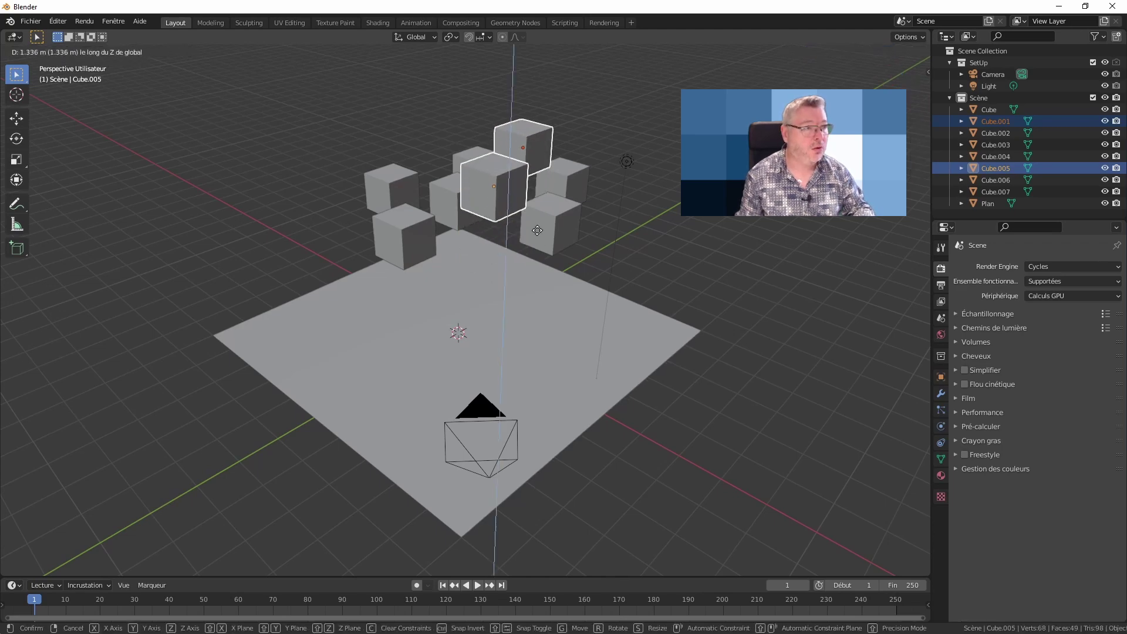
click(534, 218)
mouse_move(534, 218)
middle_down()
mouse_move(646, 221)
mouse_move(615, 214)
middle_up()
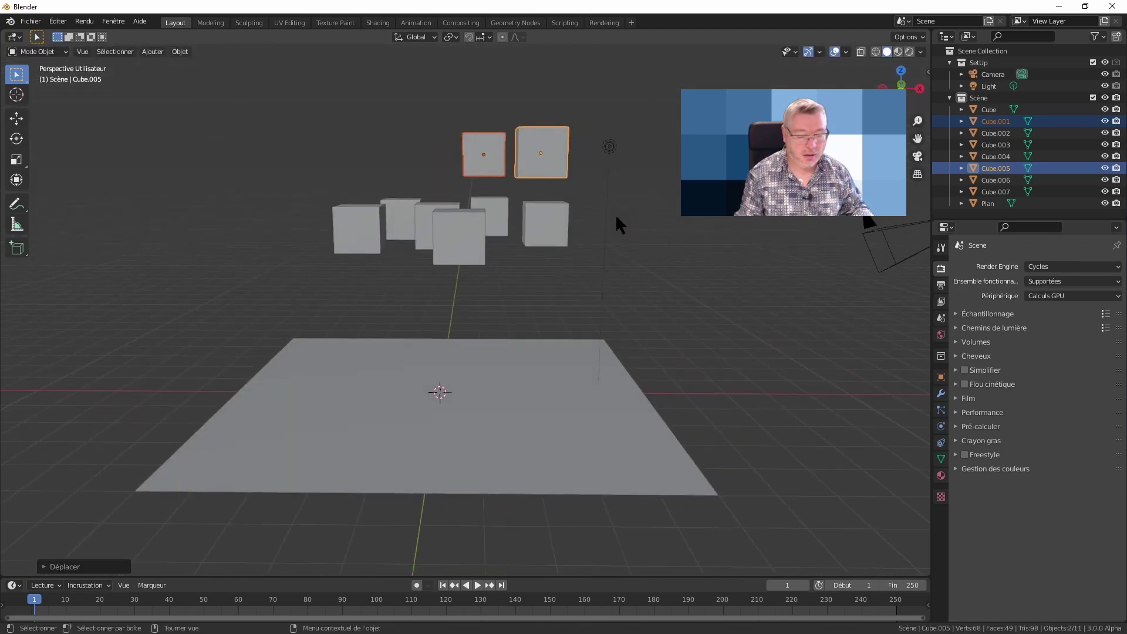
key(KP_7)
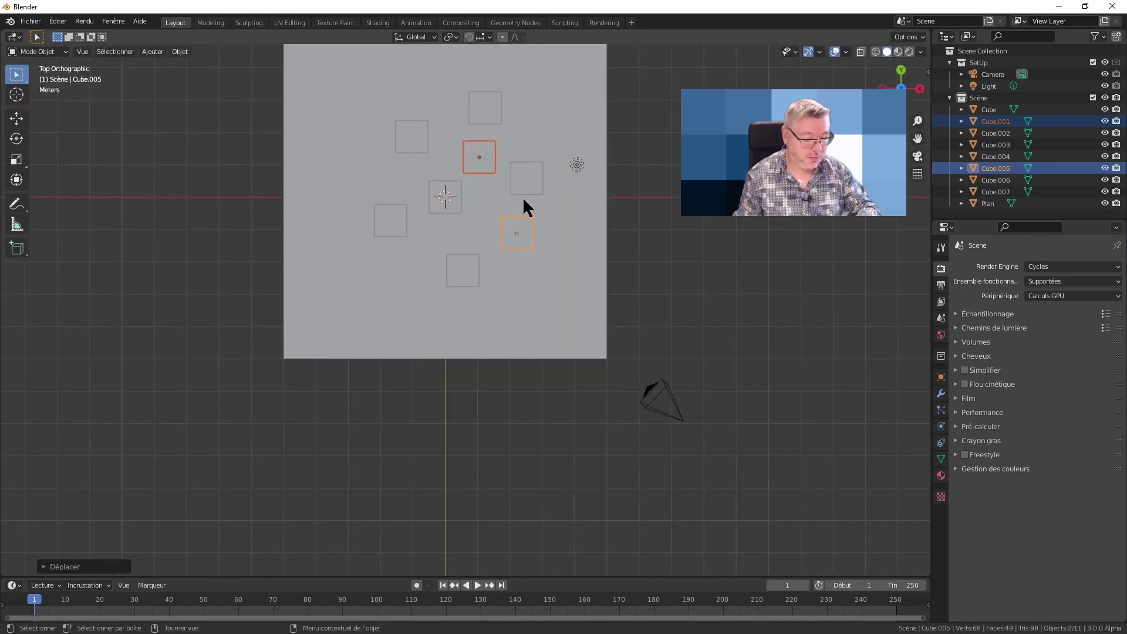
key(g)
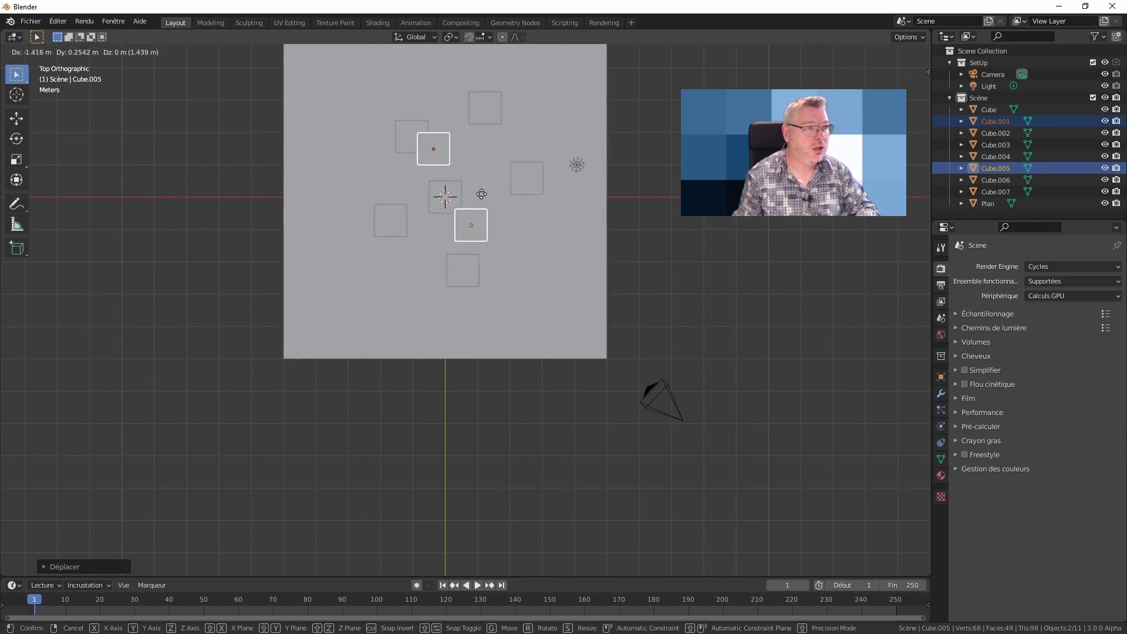
click(482, 194)
Step: Preview the animation, rewind to frame 1, and deselect the cubes
middle_drag(480, 223, 431, 168)
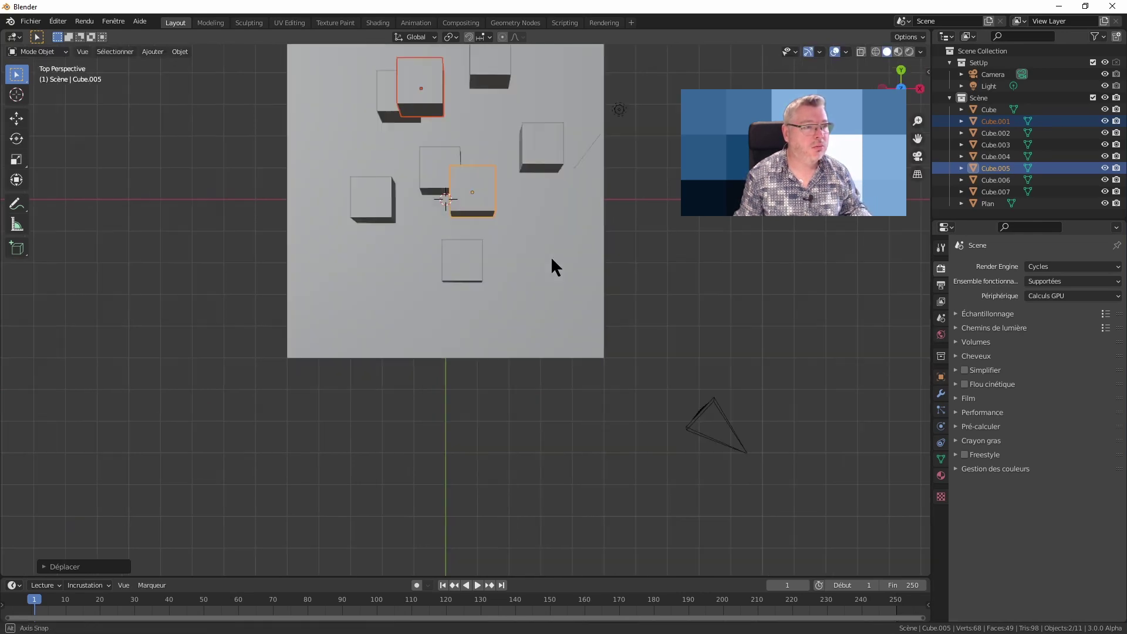
middle_drag(536, 244, 516, 237)
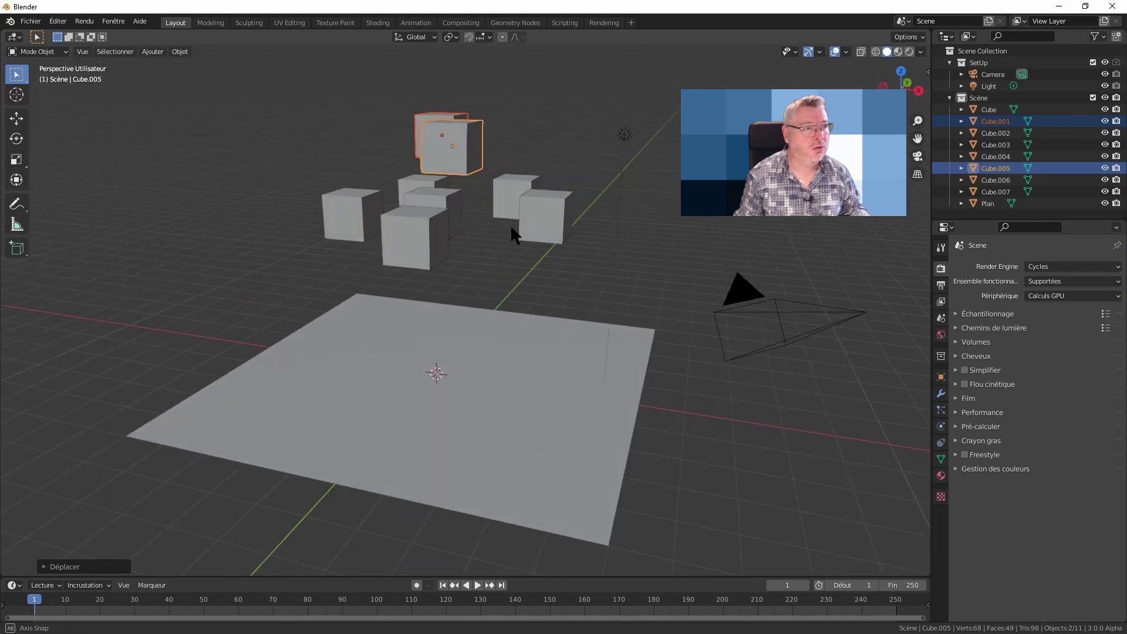
mouse_move(644, 238)
middle_down()
mouse_move(675, 252)
mouse_move(635, 222)
mouse_move(666, 246)
middle_up()
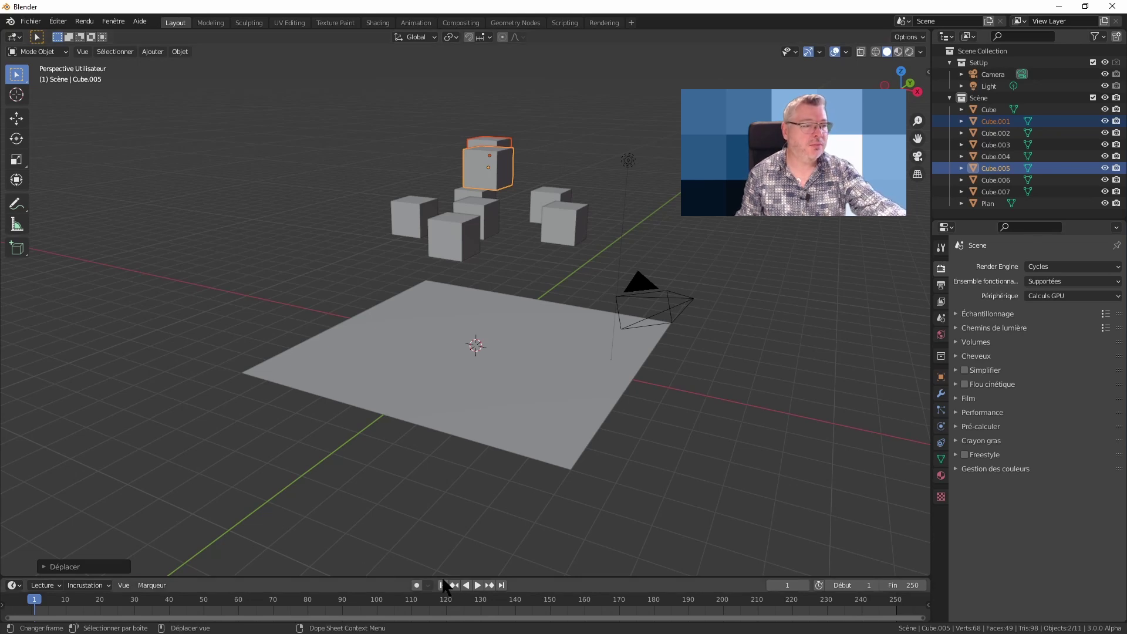
click(478, 585)
key(space)
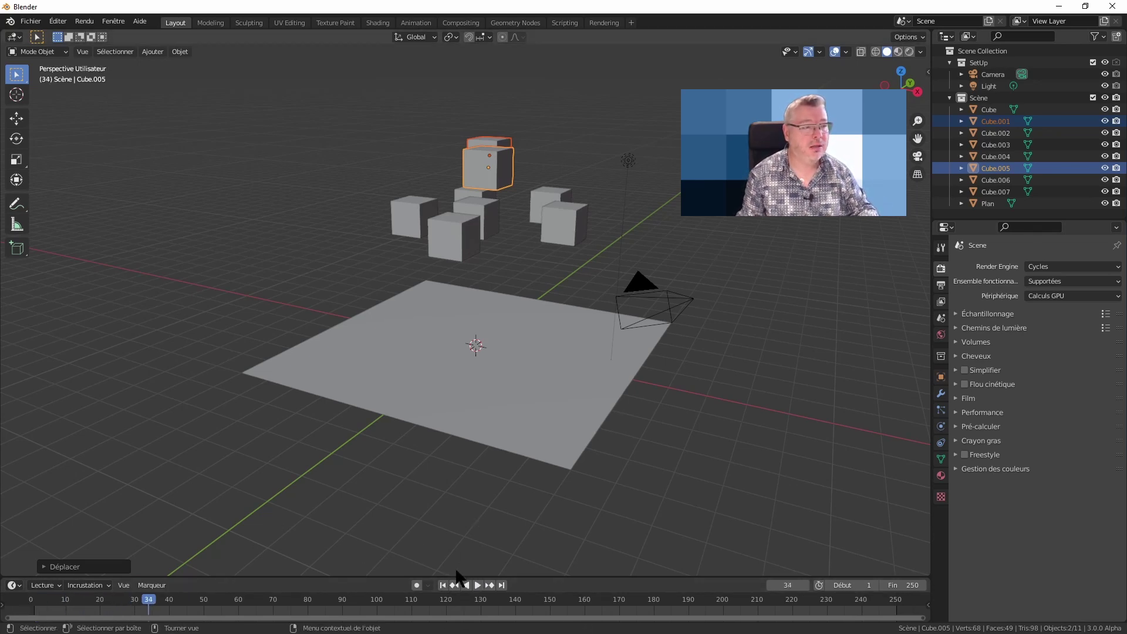
click(442, 584)
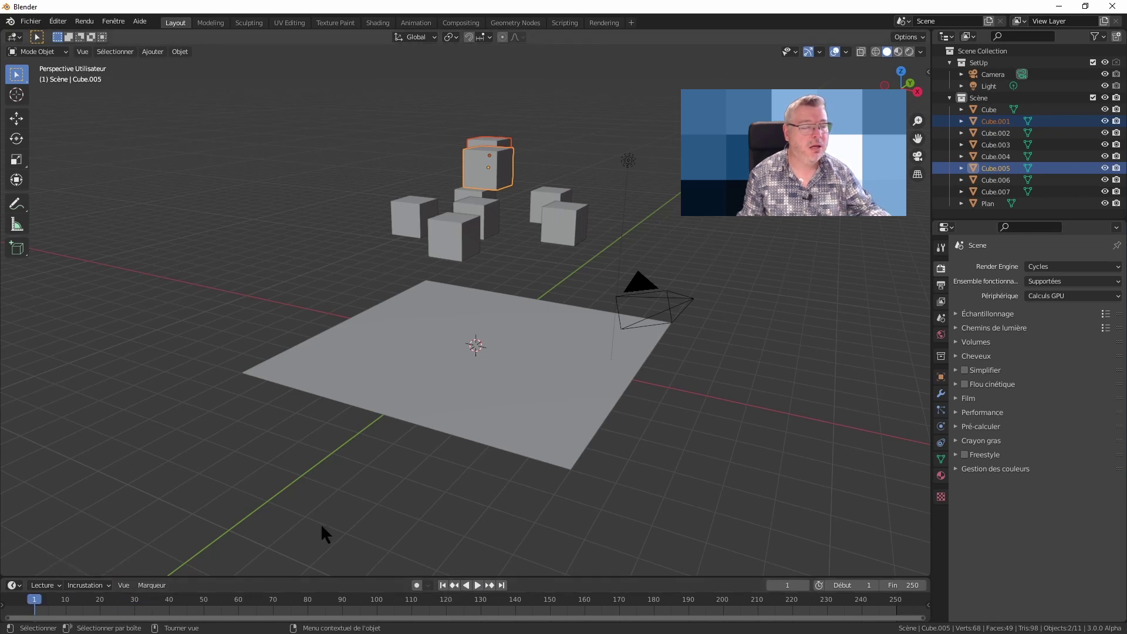
click(452, 480)
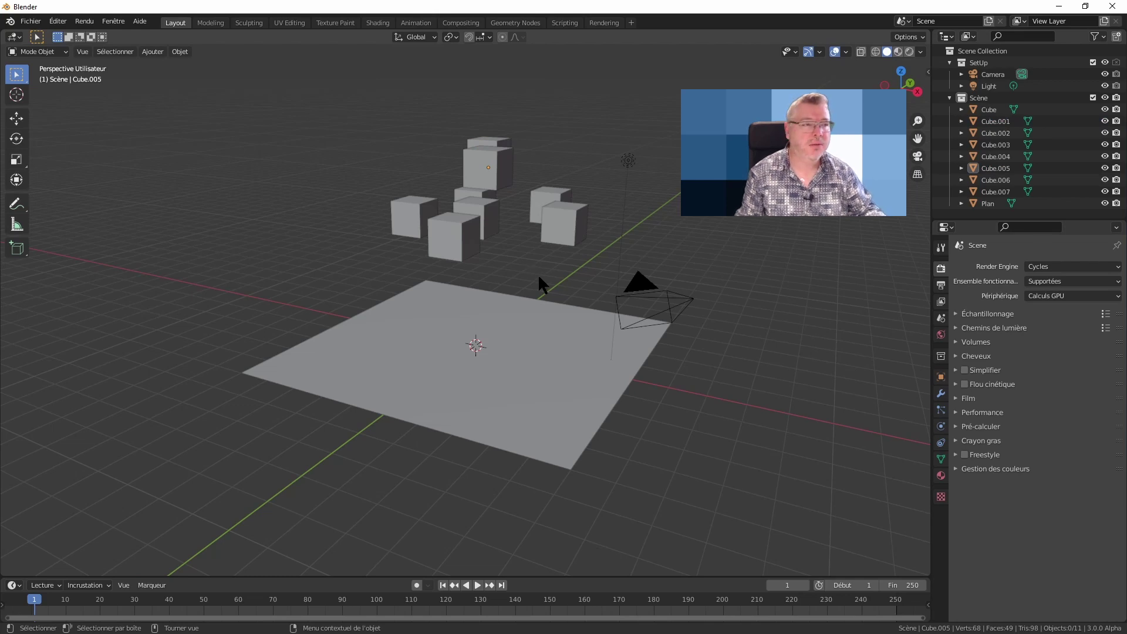
Step: Make the plane a passive rigid body, then test playback and rewind to frame 1
click(446, 315)
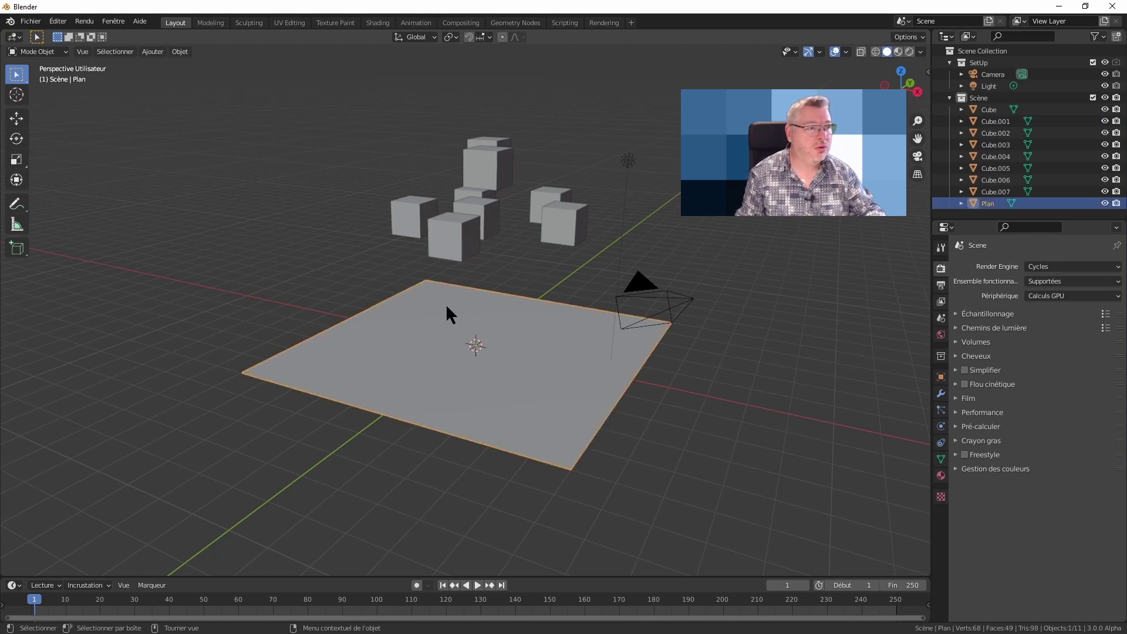
click(179, 51)
mouse_move(203, 326)
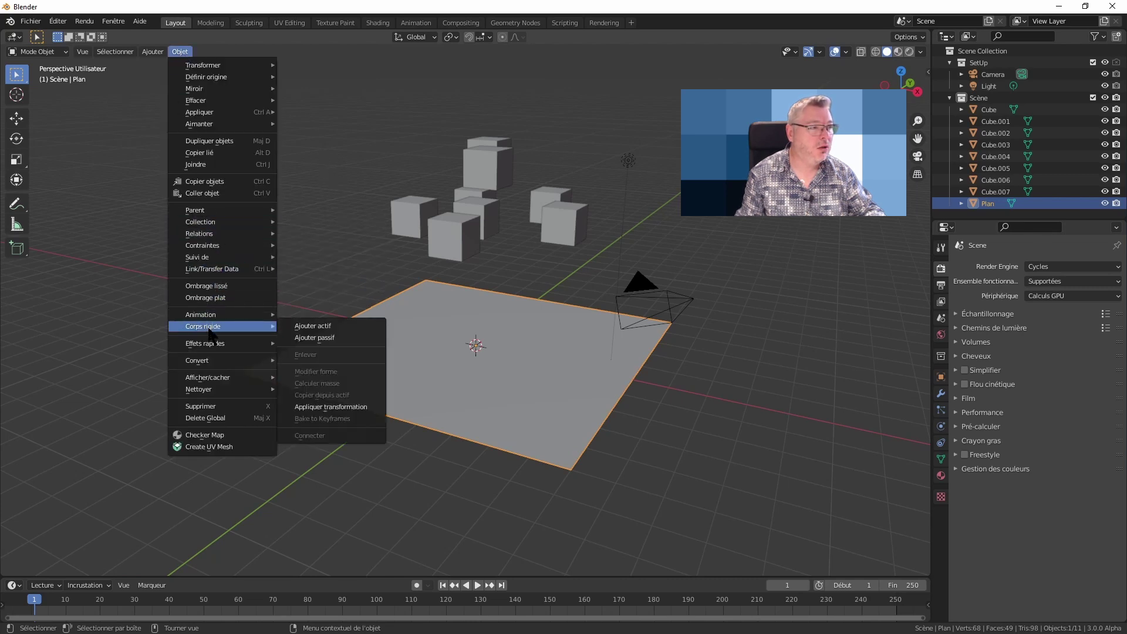
click(330, 341)
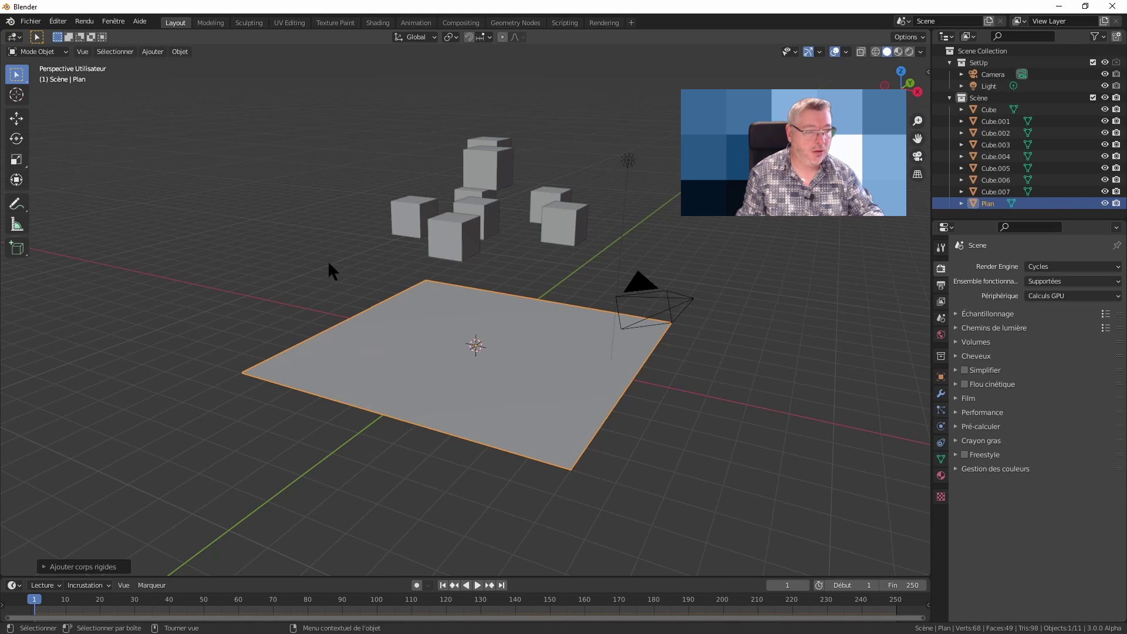
key(space)
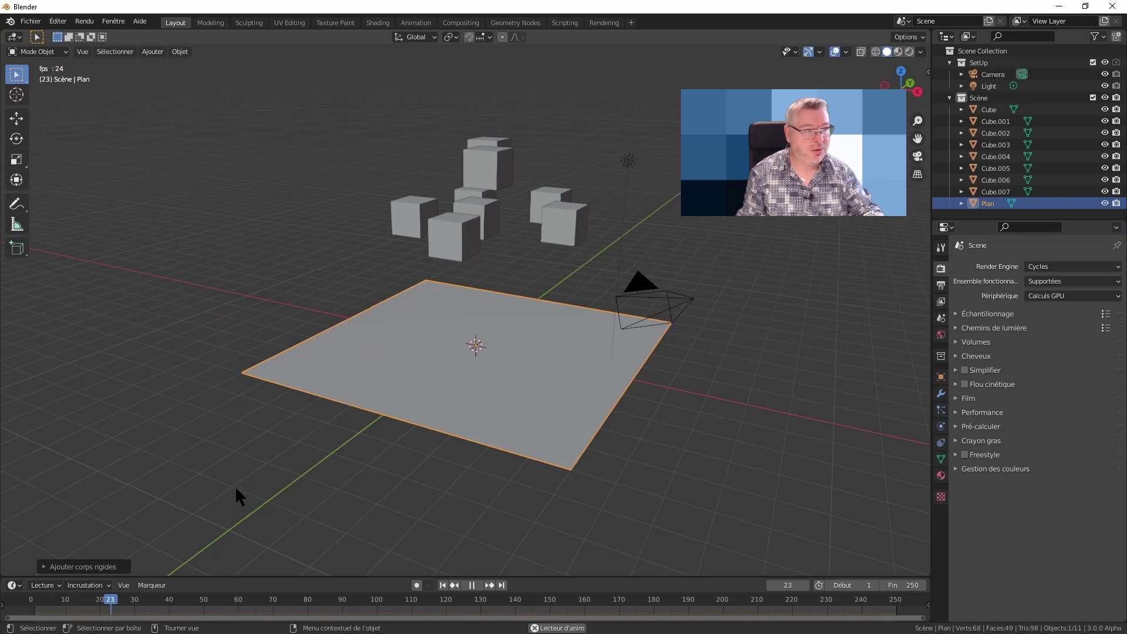
click(470, 585)
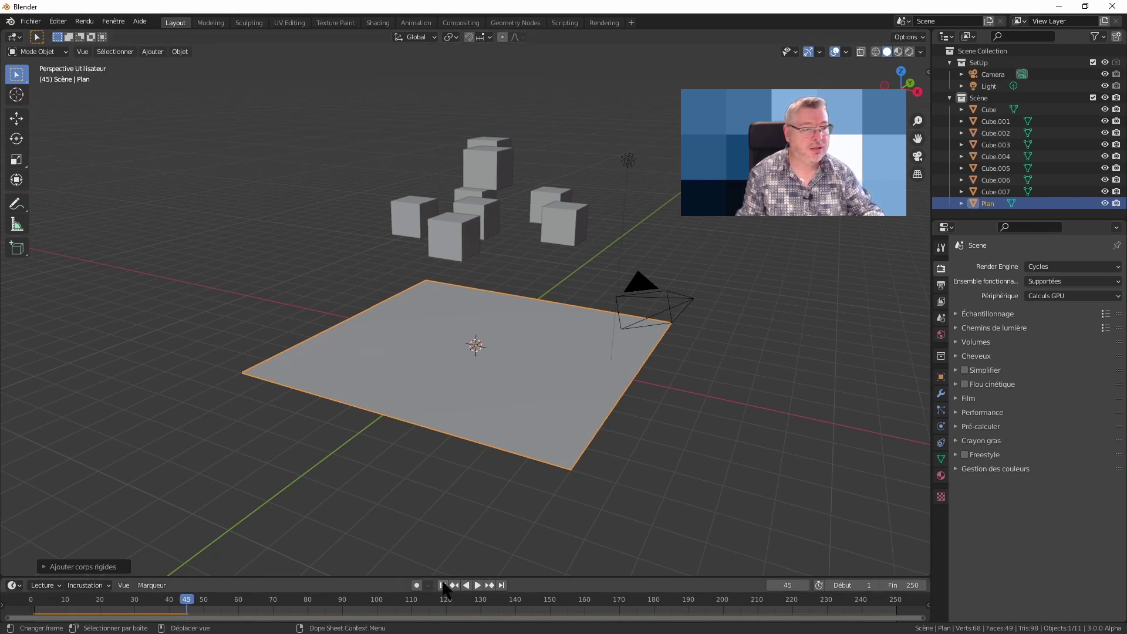
click(443, 585)
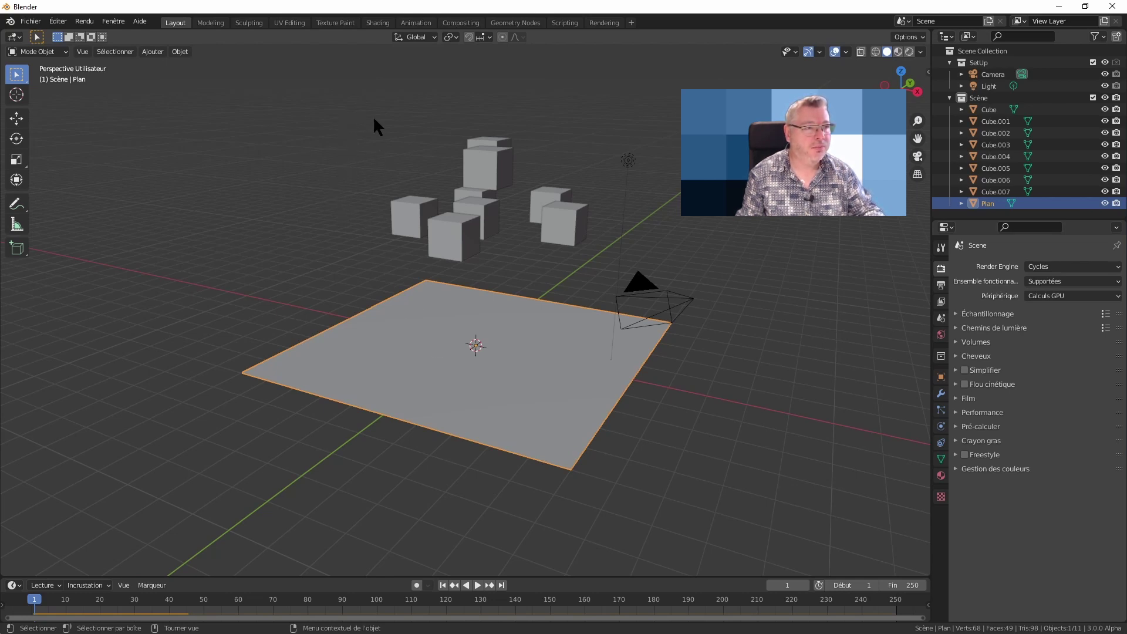
Step: Select all eight cubes with Cube.003 active and make them active rigid bodies
drag(338, 92, 584, 261)
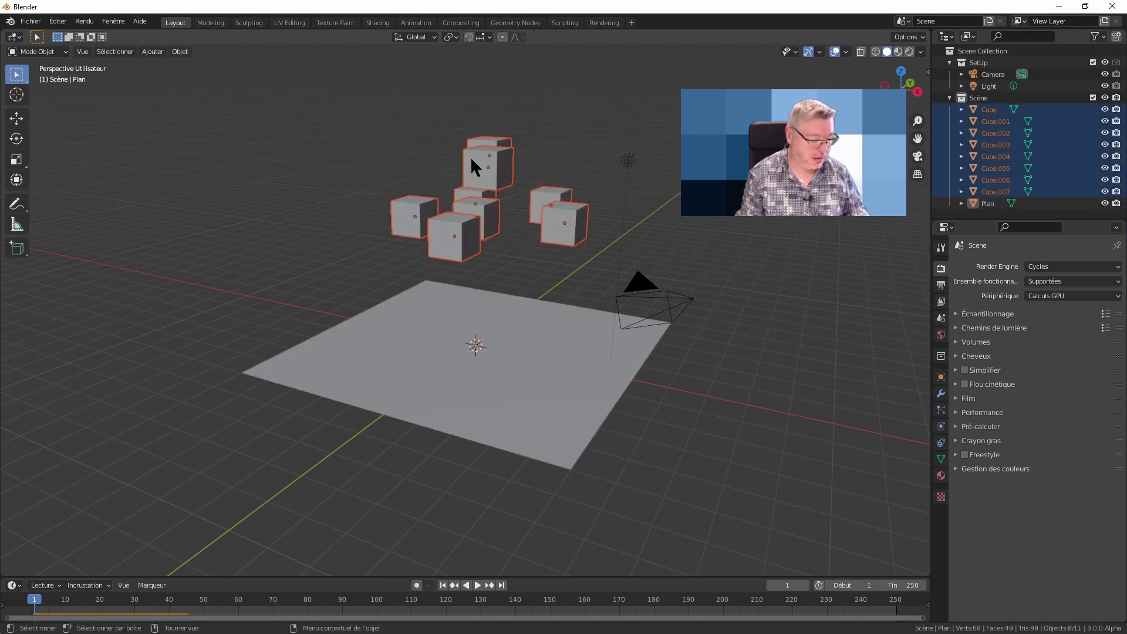
shift+click(426, 214)
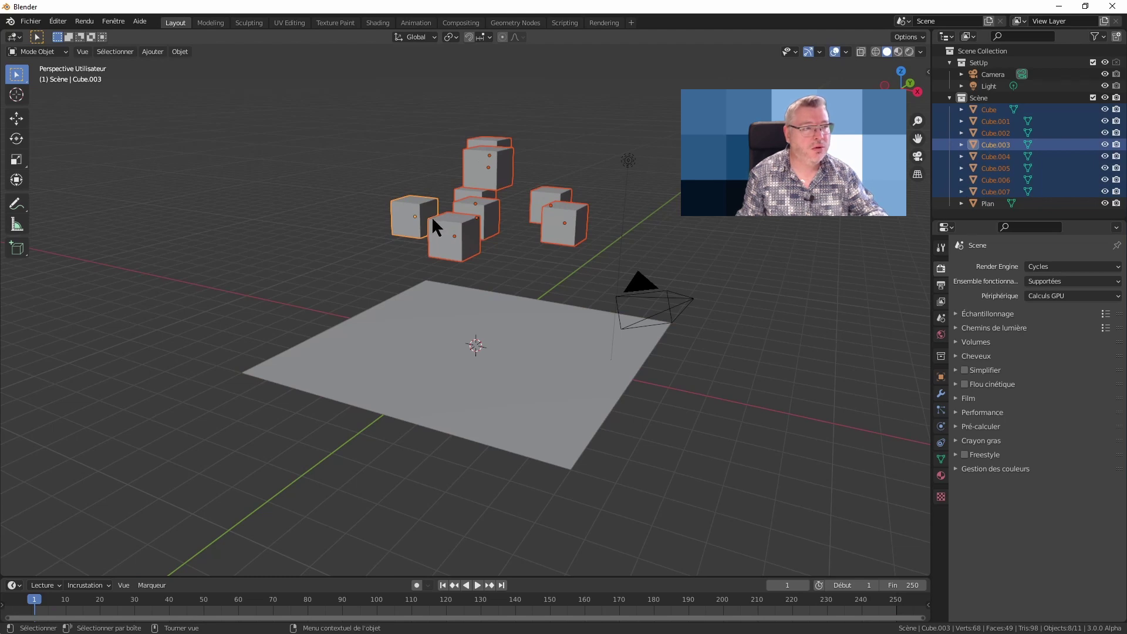
drag(345, 108, 575, 253)
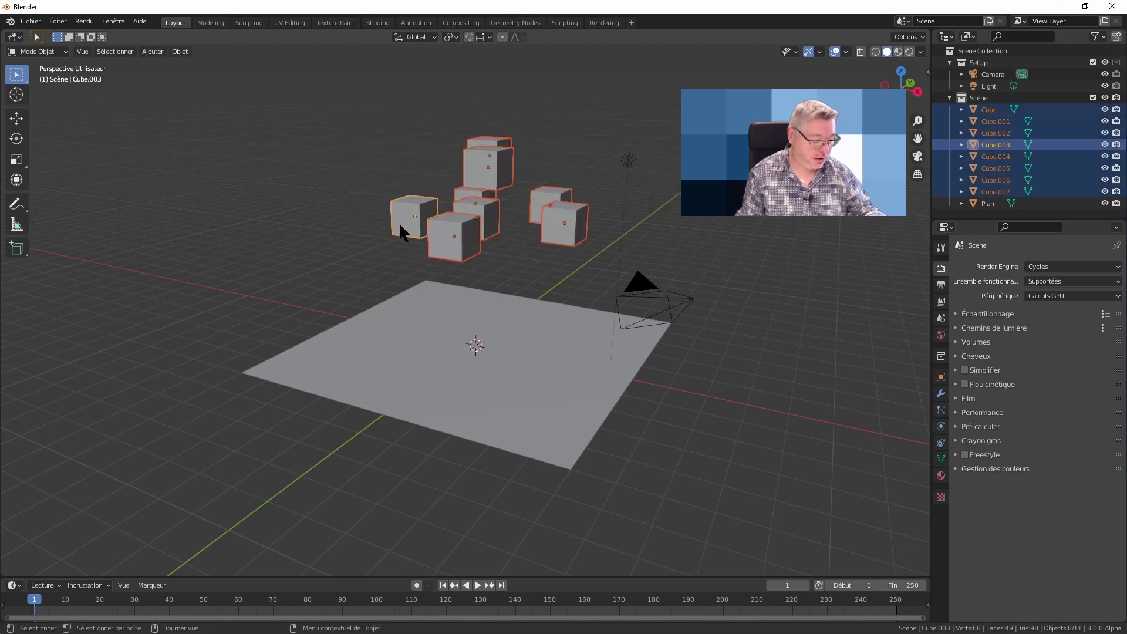
shift+click(414, 213)
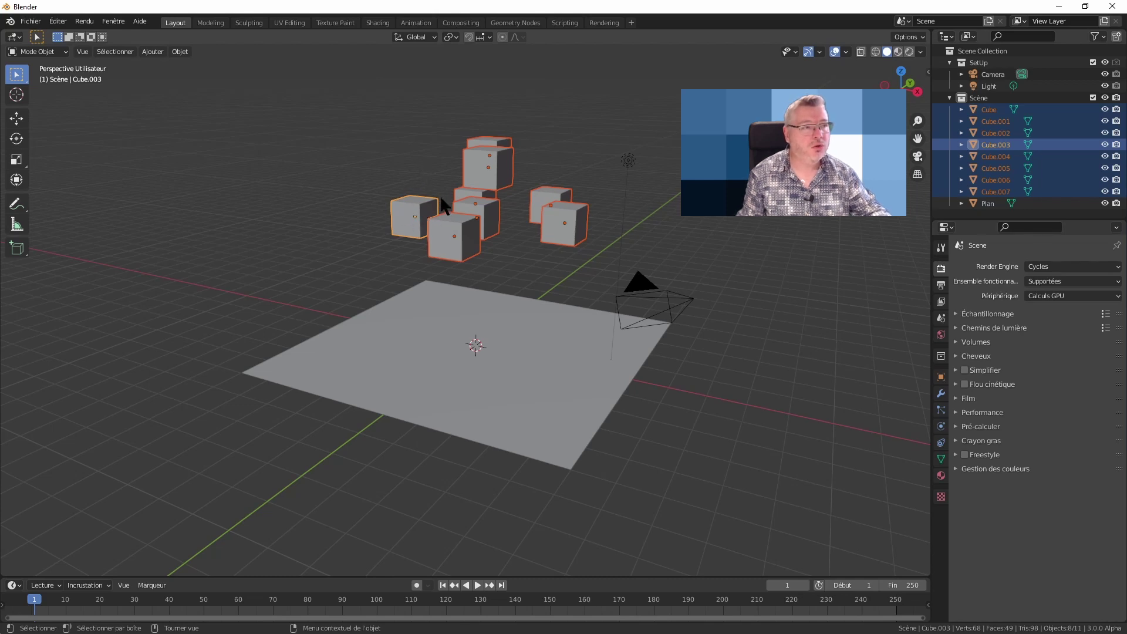
click(184, 54)
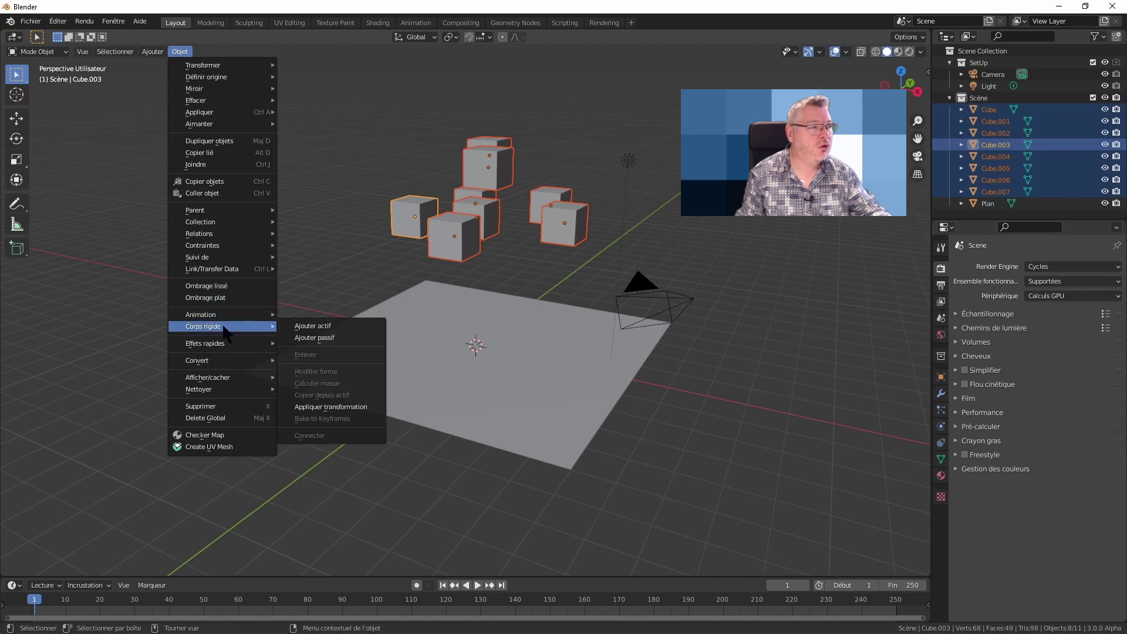
click(313, 327)
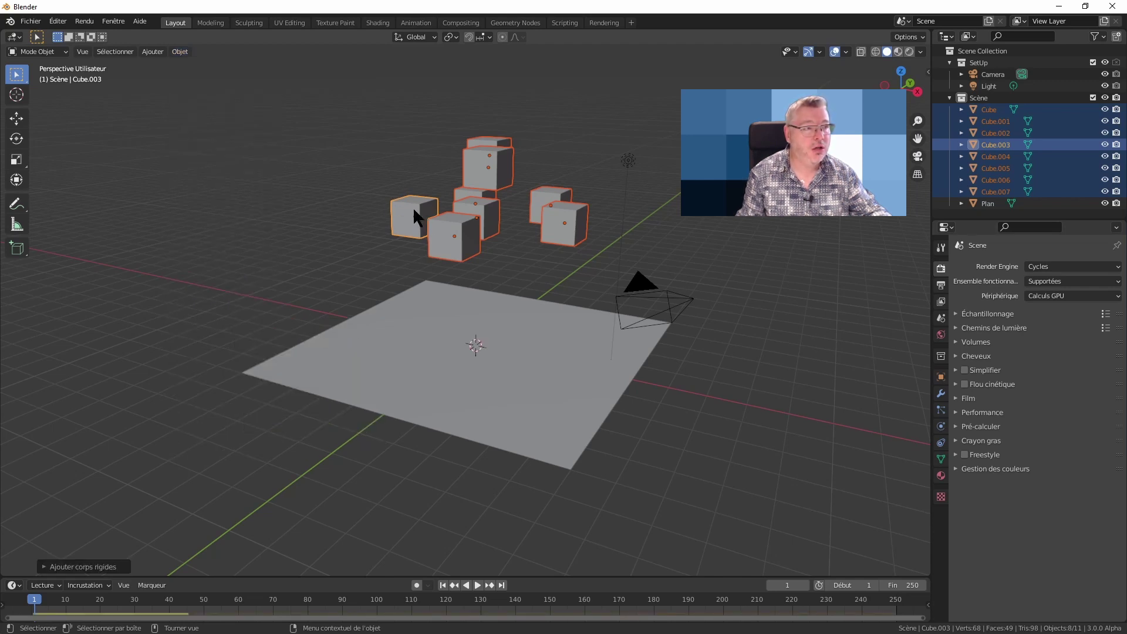
Step: Copy Cube.003's rigid body settings to the other cubes with Copy from Active
click(179, 52)
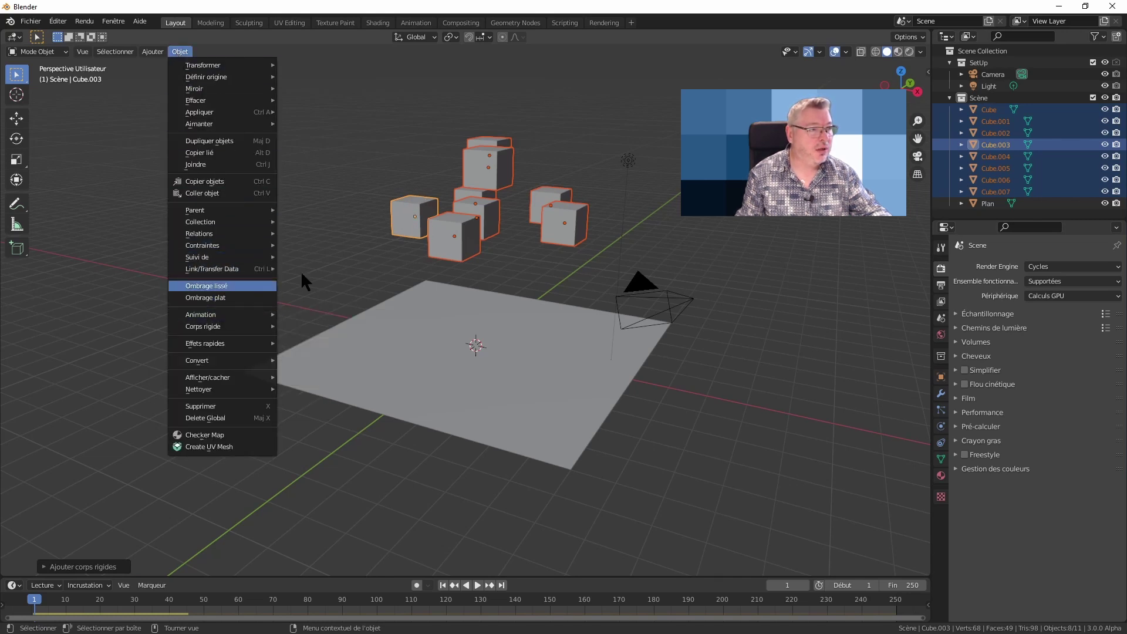
click(179, 52)
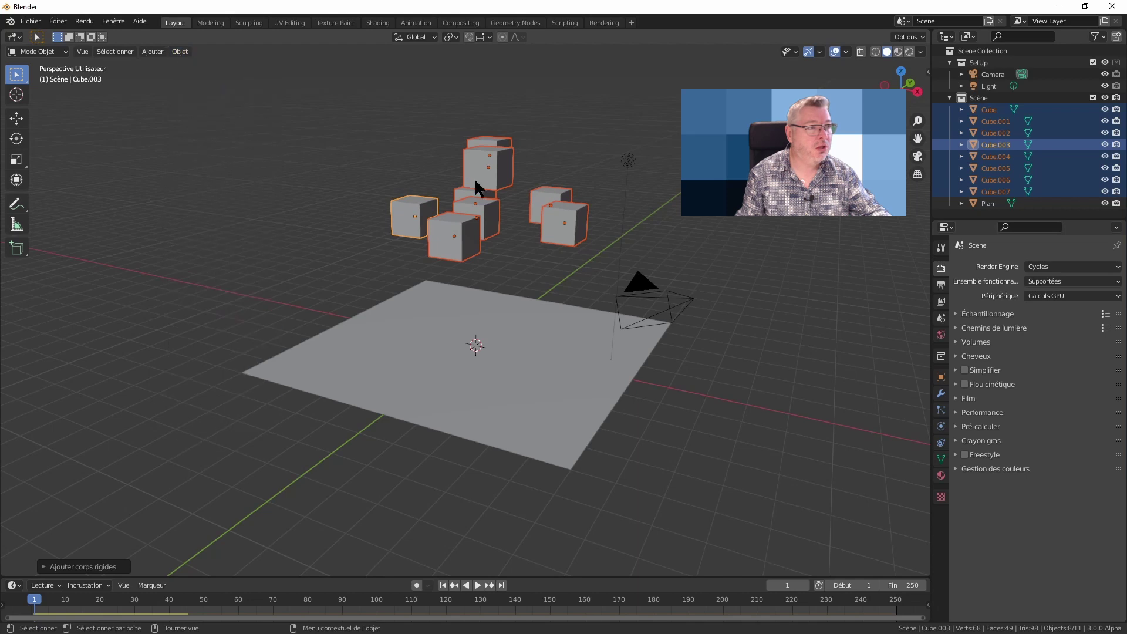
click(179, 51)
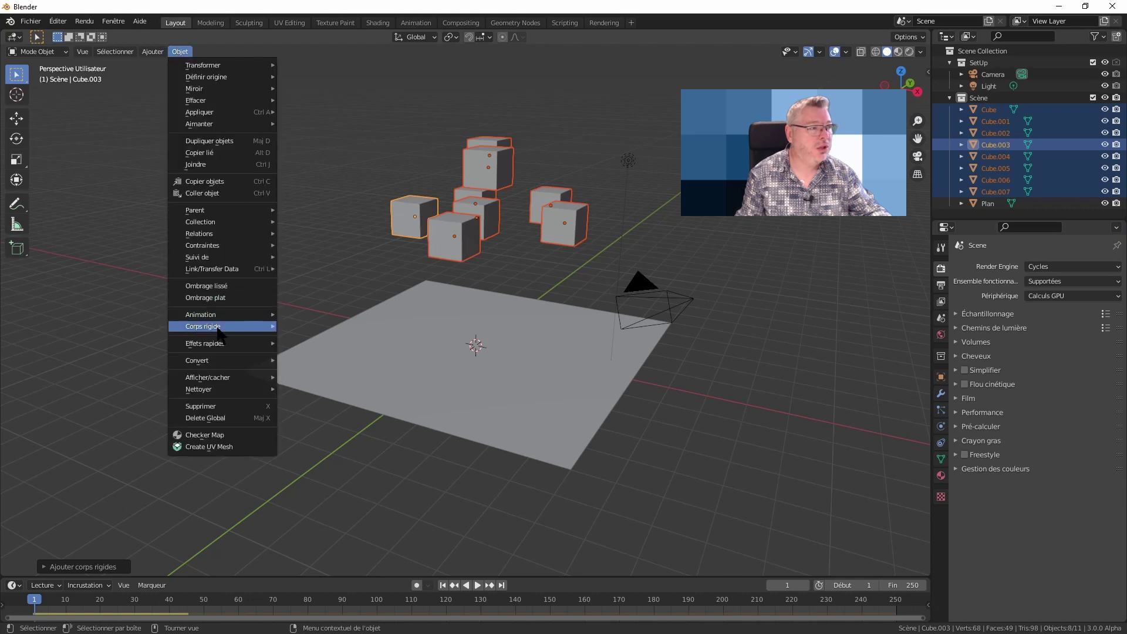
mouse_move(203, 325)
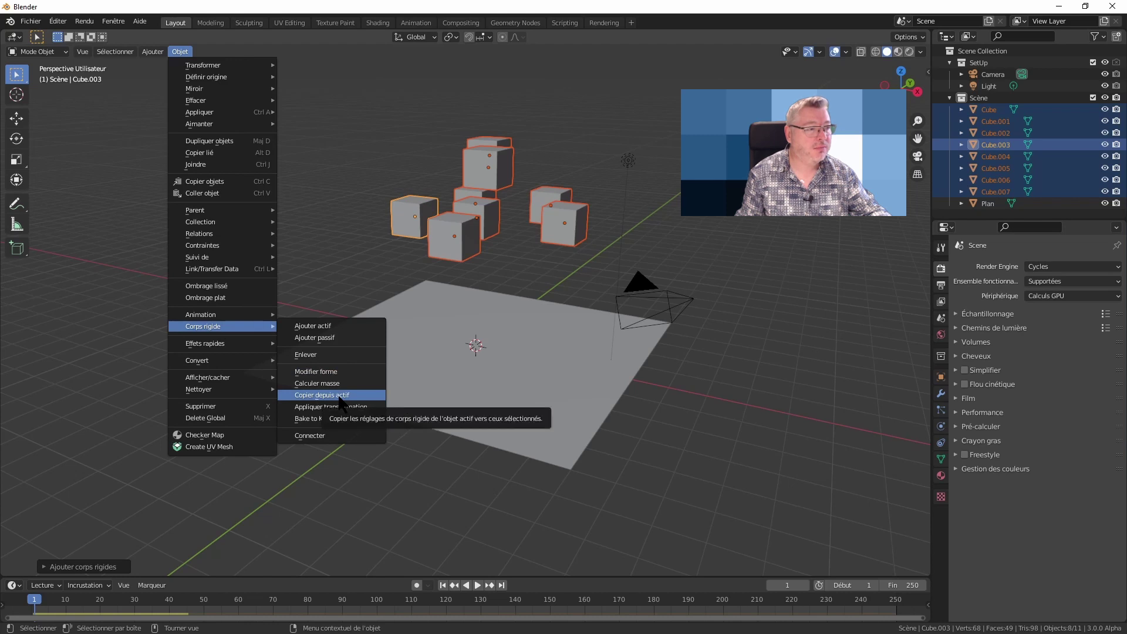
click(339, 397)
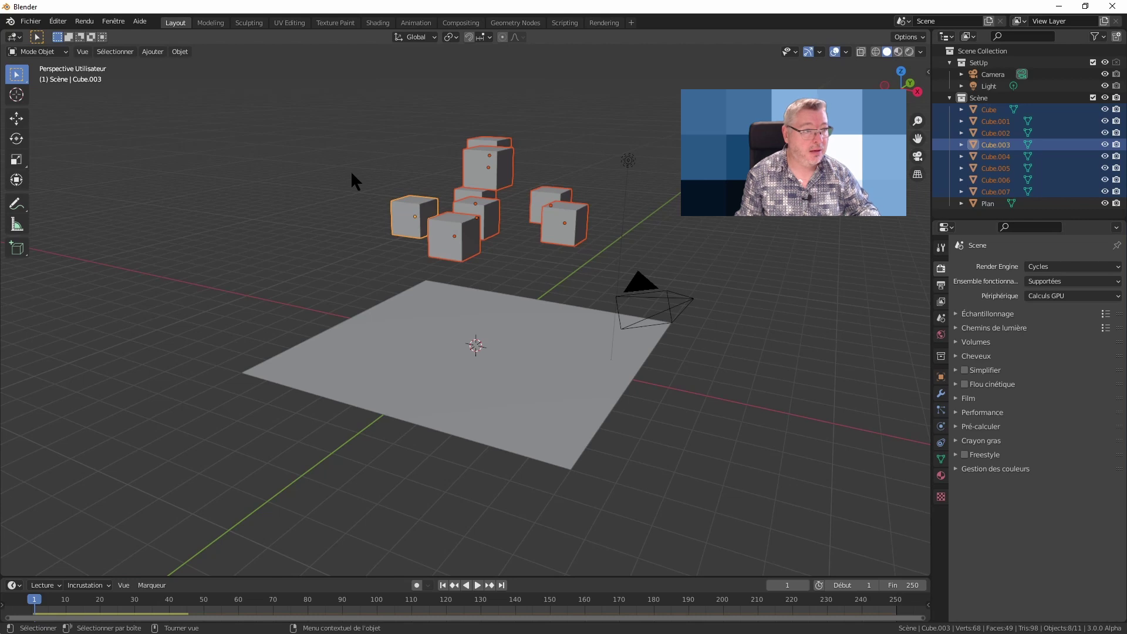
Step: Repeatedly play, stop and rewind the simulation to watch the cubes fall onto the plane
key(space)
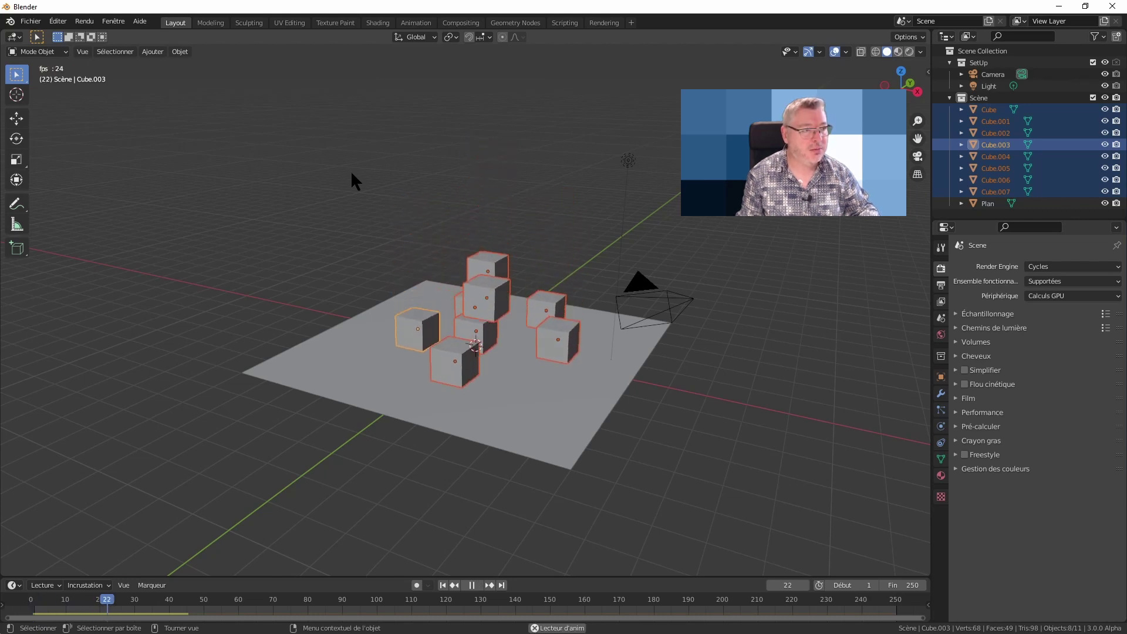
key(space)
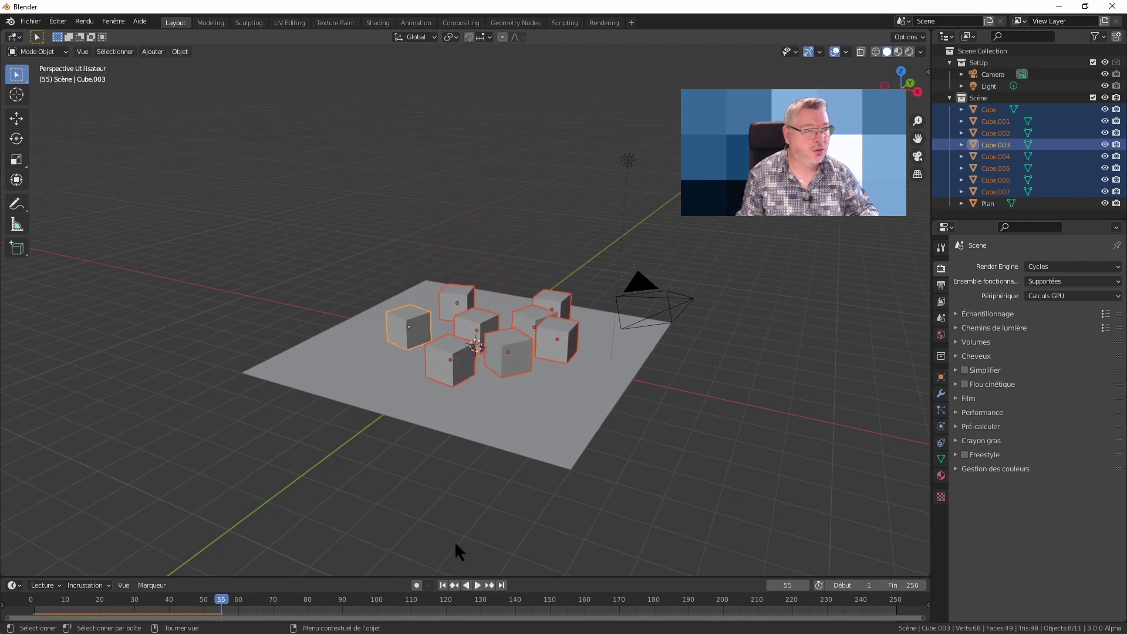
click(443, 585)
mouse_move(371, 484)
middle_down()
mouse_move(403, 452)
mouse_move(411, 499)
middle_up()
key(space)
click(443, 585)
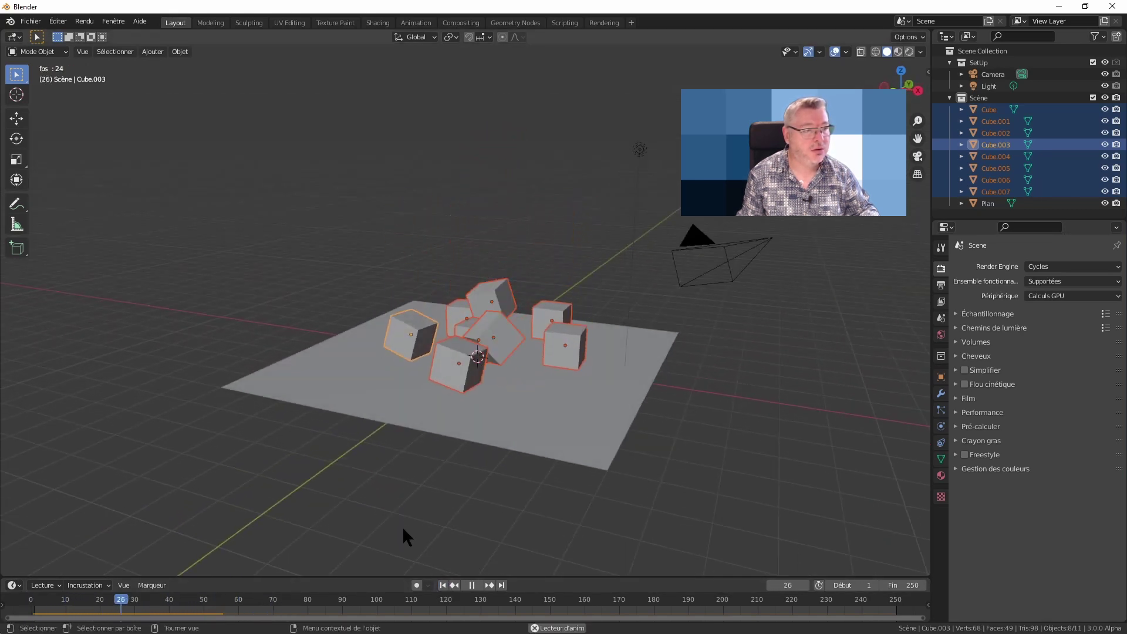
key(space)
click(443, 585)
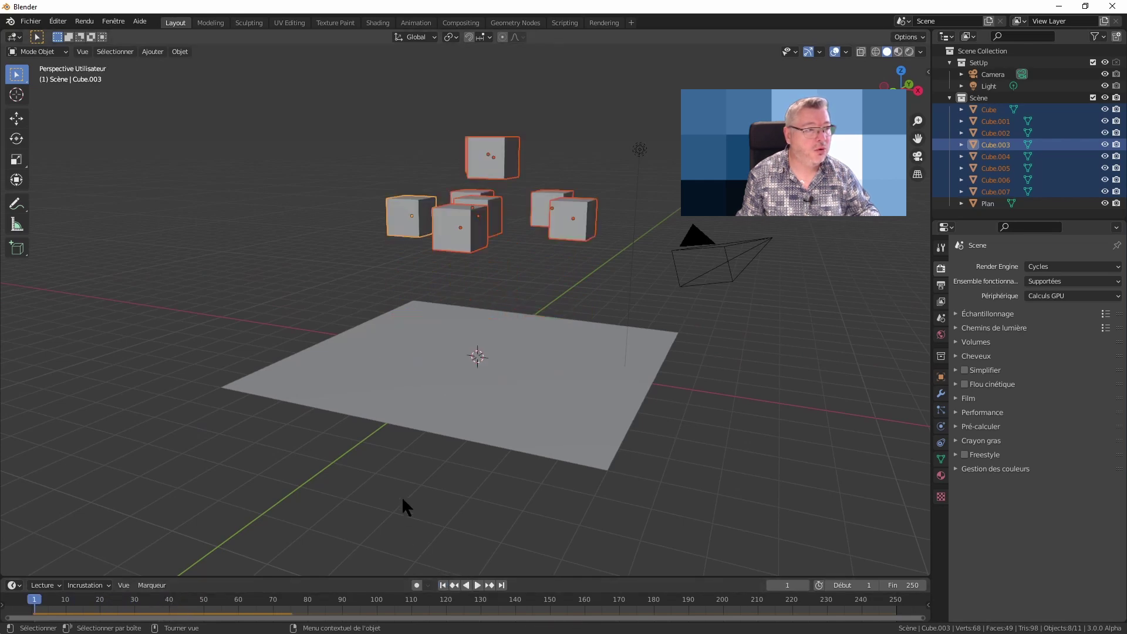
key(space)
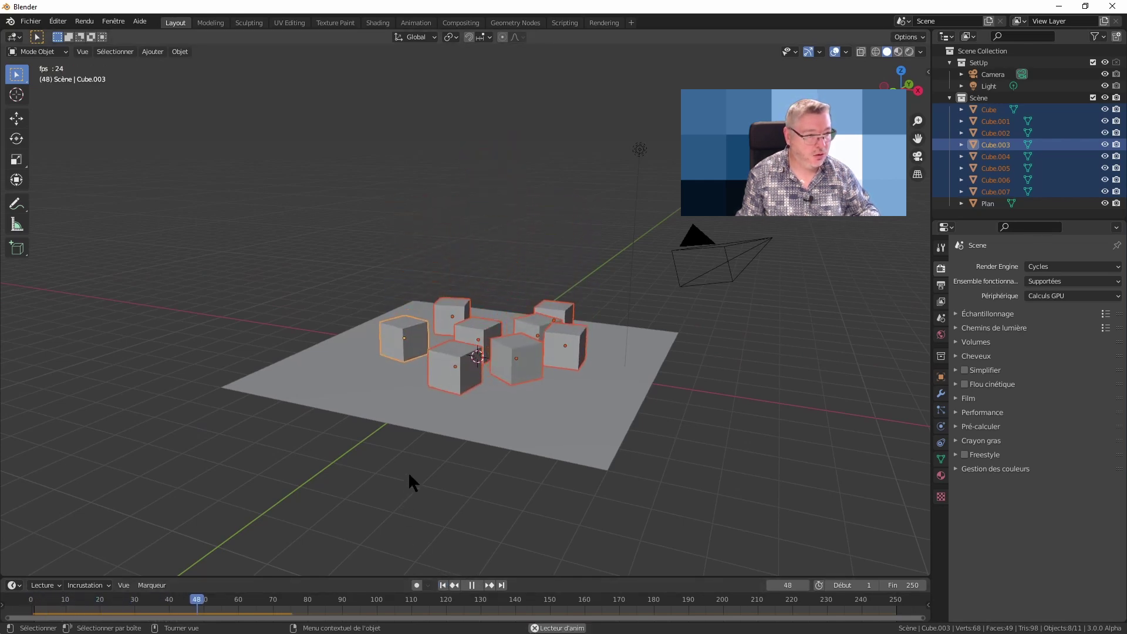
key(Escape)
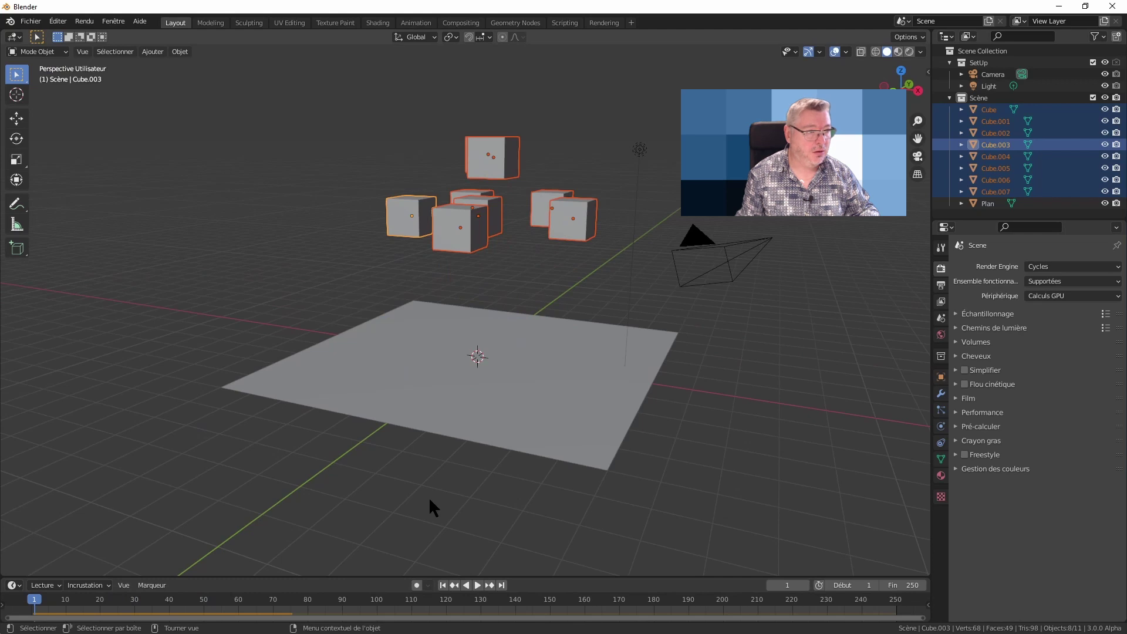
key(space)
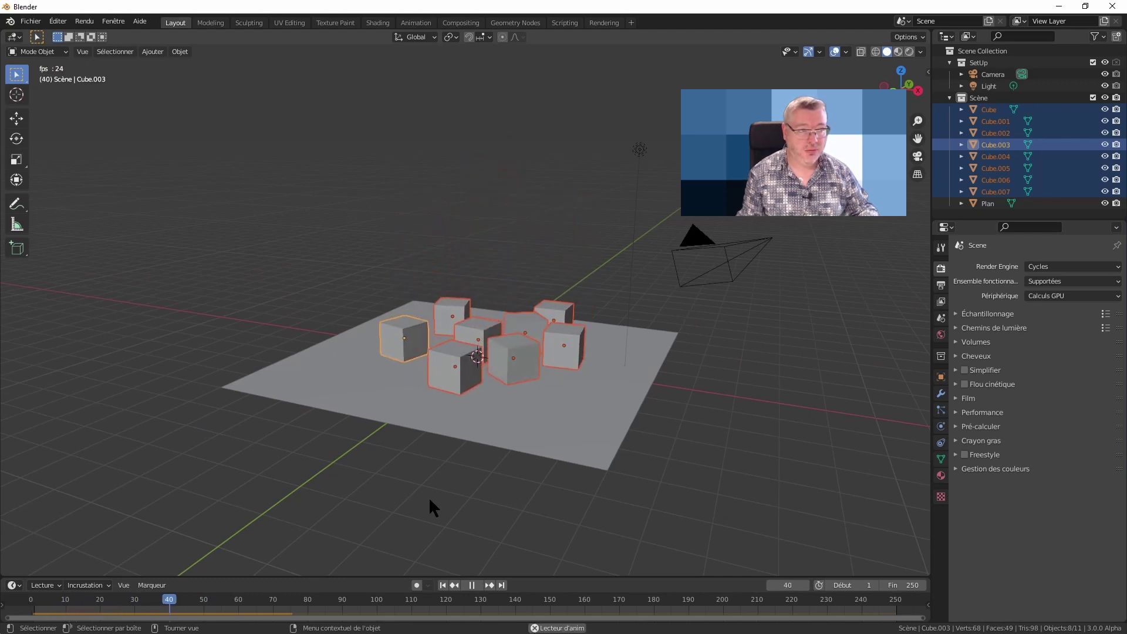
key(space)
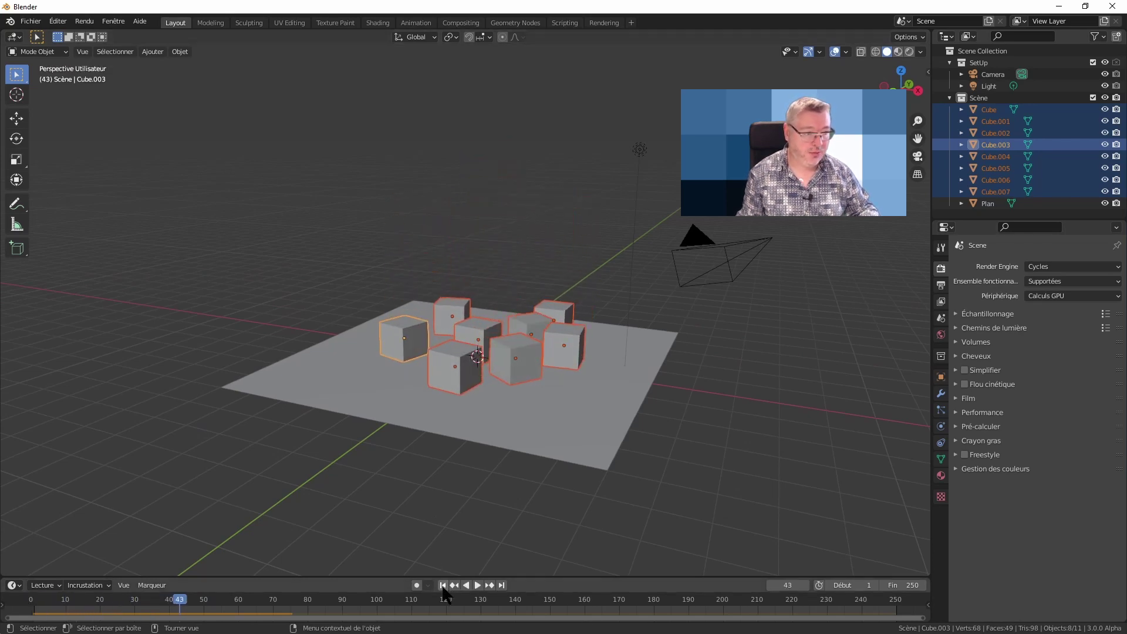
click(443, 586)
key(space)
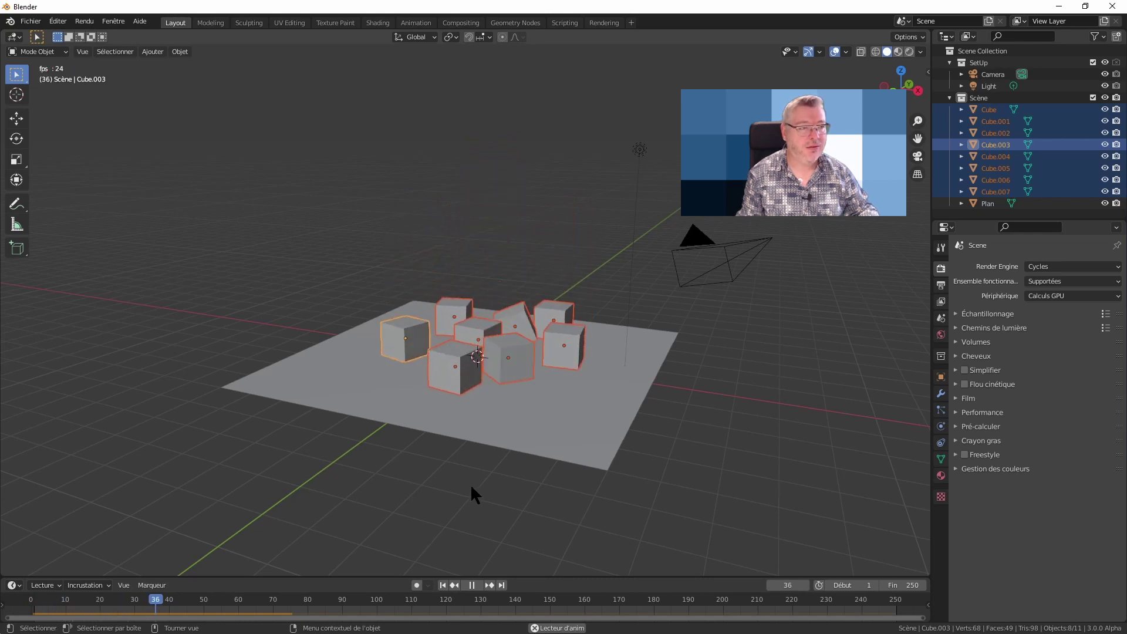
Step: Orbit around the scene and replay from frame 1 to watch the cubes settle
middle_drag(470, 483, 443, 510)
key(space)
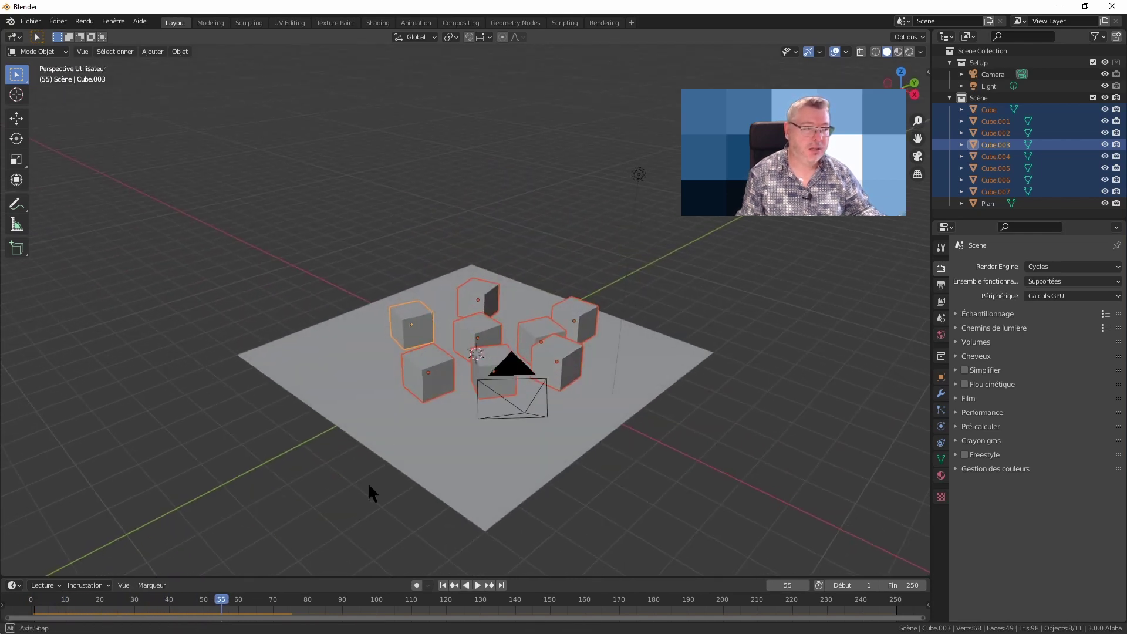
mouse_move(368, 481)
middle_down()
mouse_move(417, 473)
mouse_move(390, 493)
mouse_move(536, 372)
mouse_move(527, 391)
mouse_move(540, 330)
mouse_move(520, 320)
mouse_move(500, 371)
middle_up()
key(shift+Left)
key(space)
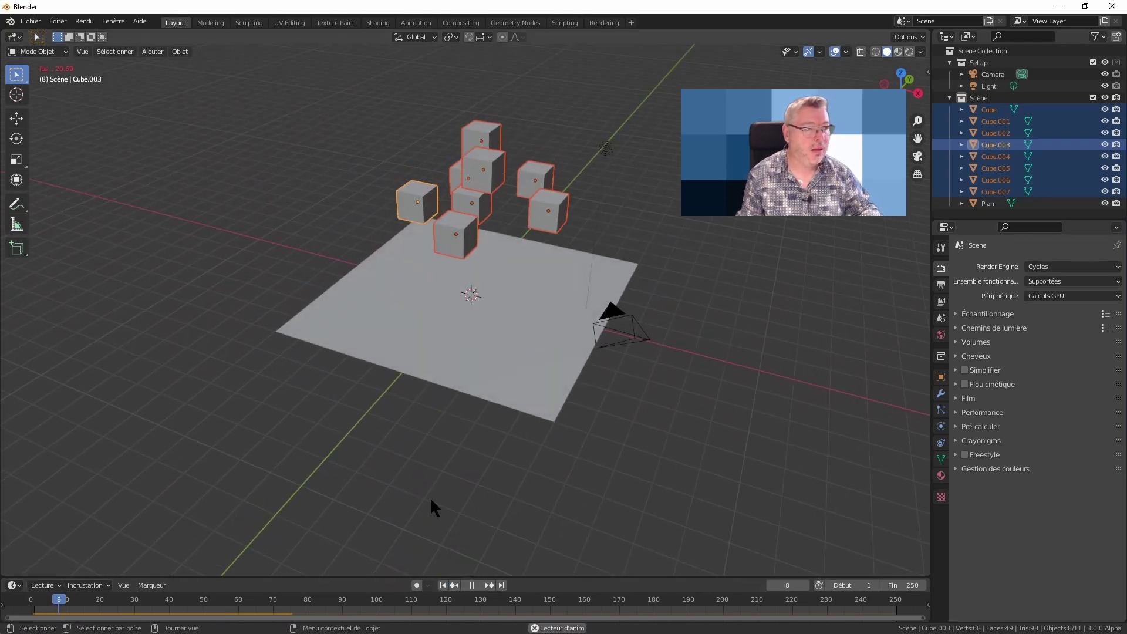
key(space)
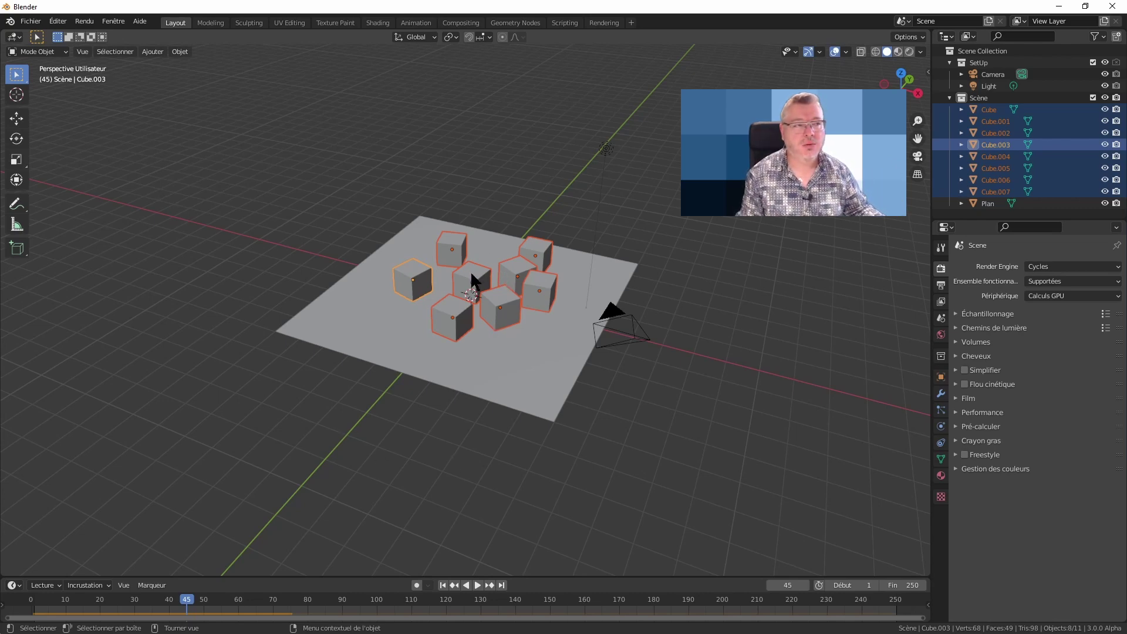
mouse_move(475, 282)
middle_down()
mouse_move(470, 306)
mouse_move(498, 277)
mouse_move(502, 243)
middle_up()
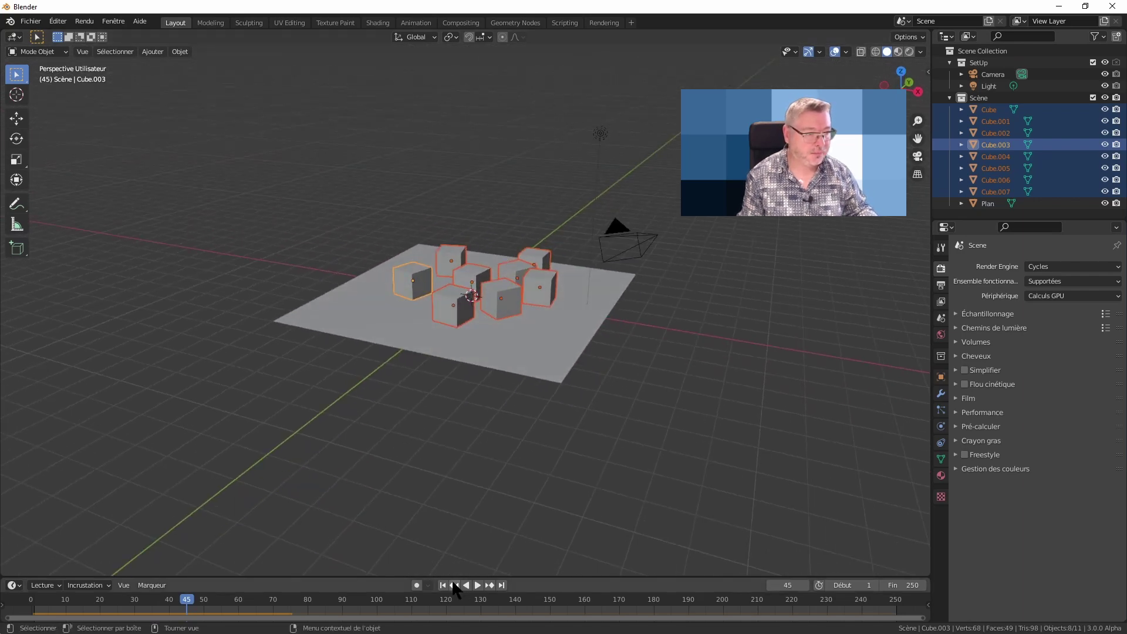
key(shift+Left)
mouse_move(473, 422)
middle_down()
mouse_move(463, 373)
mouse_move(492, 324)
mouse_move(488, 313)
mouse_move(467, 346)
mouse_move(432, 293)
middle_up()
key(space)
key(space)
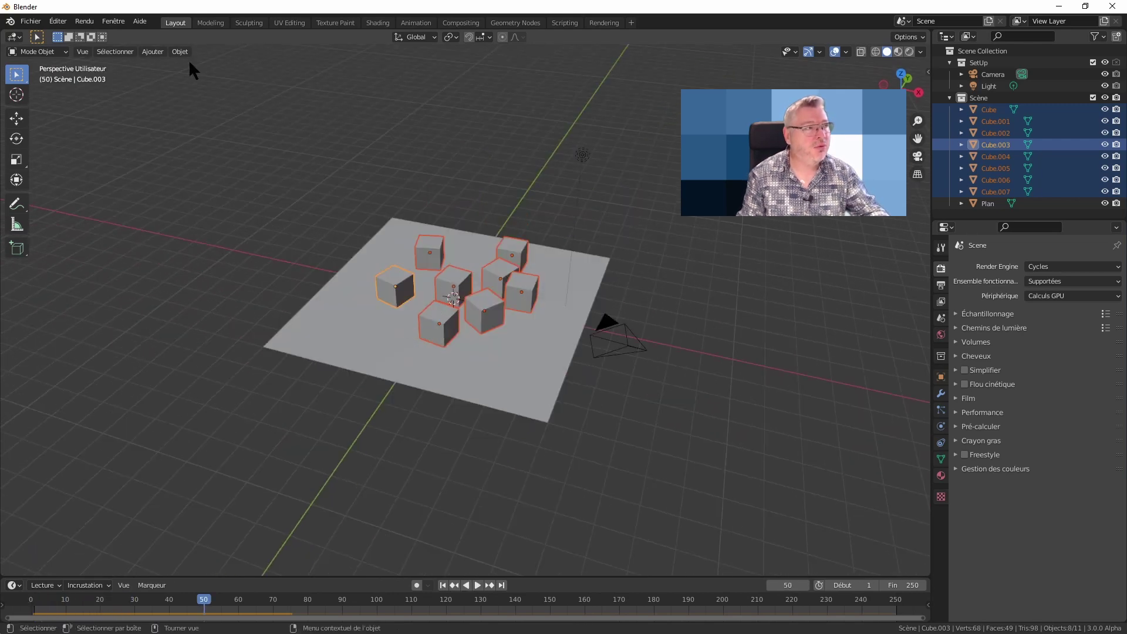
Step: Review Cube.003's rigid body physics, expanding Surface Response, Sensitivity and Collections
click(180, 52)
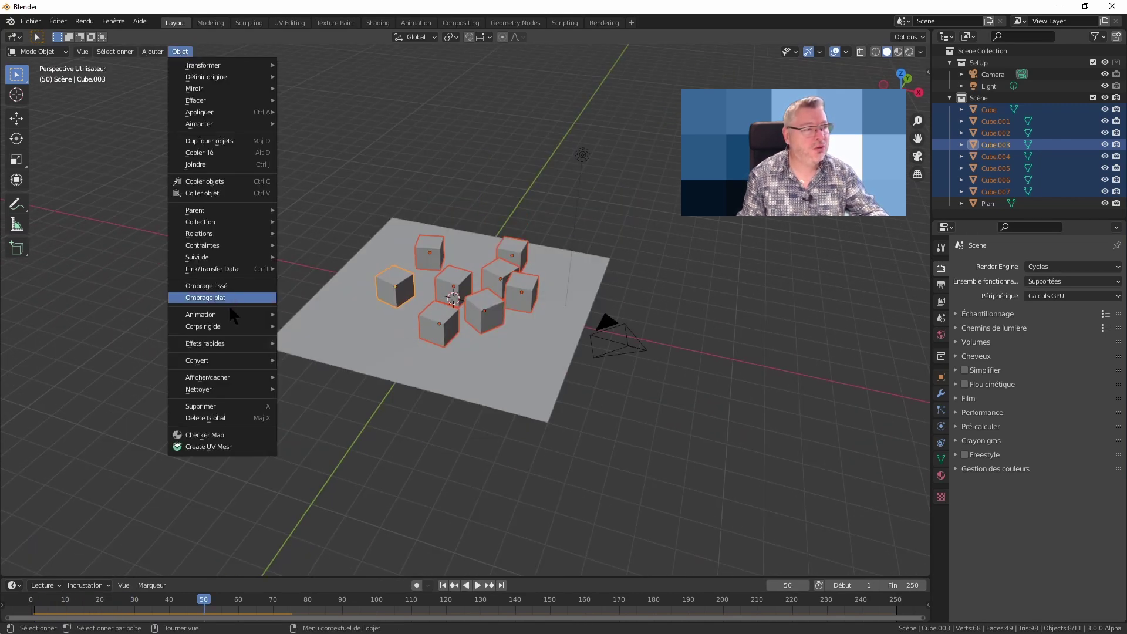
click(179, 53)
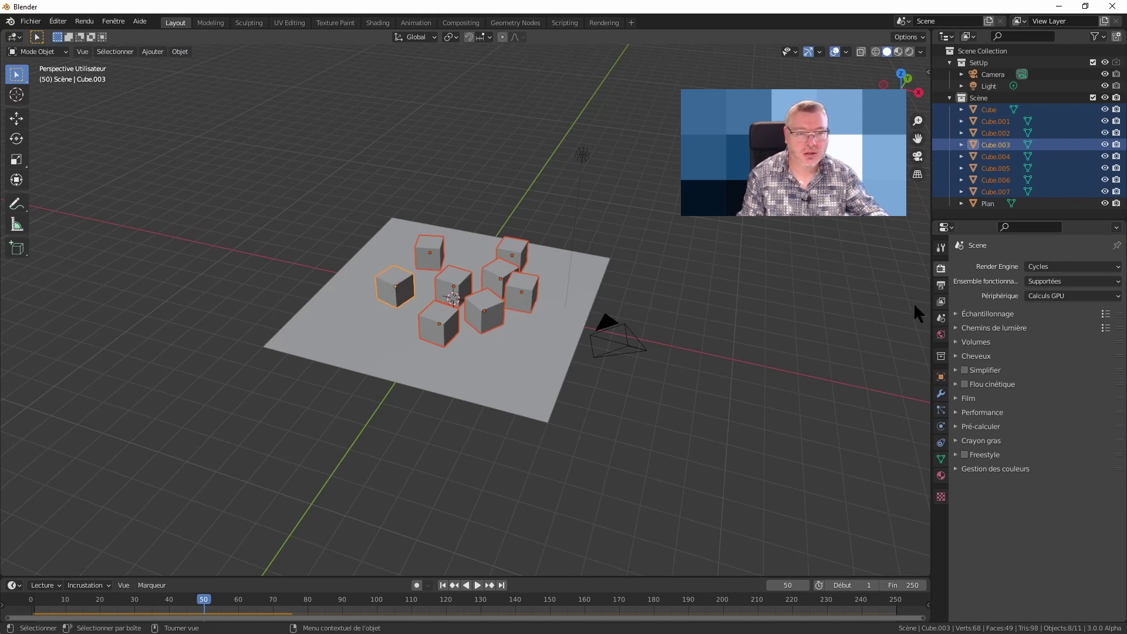
click(941, 426)
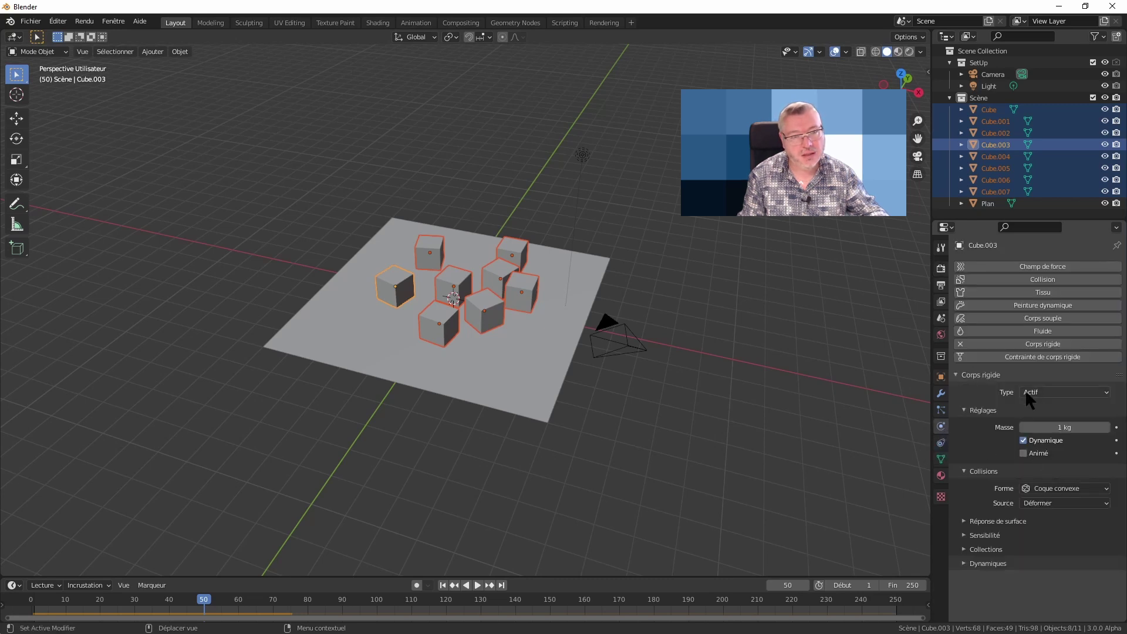
click(982, 522)
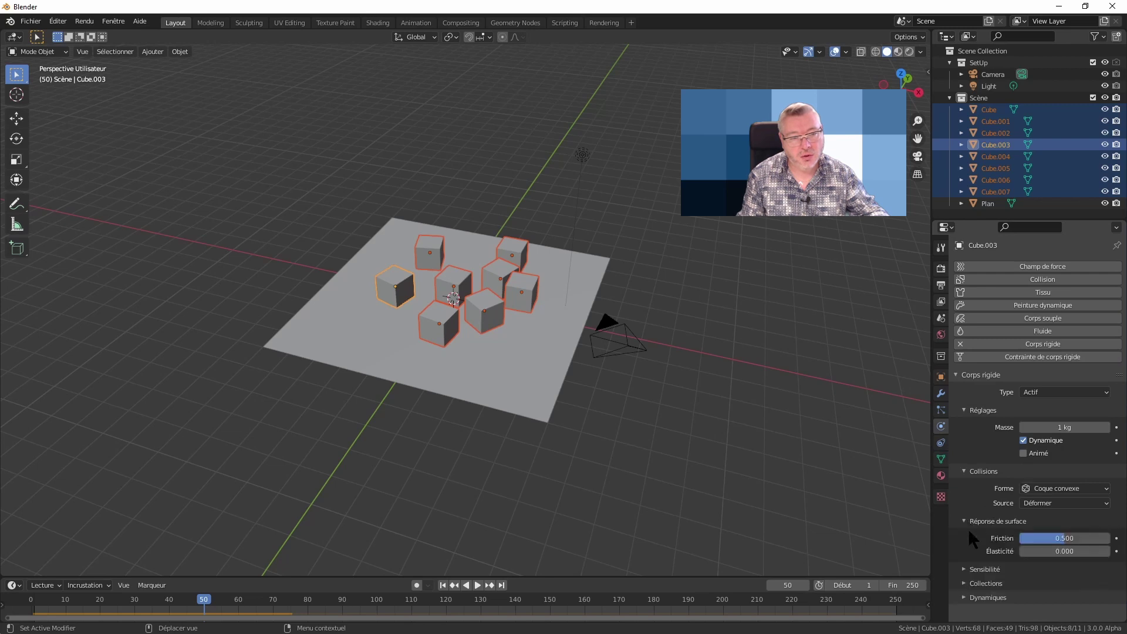
click(963, 569)
scroll(966, 579, down, 1)
click(974, 602)
scroll(969, 563, down, 2)
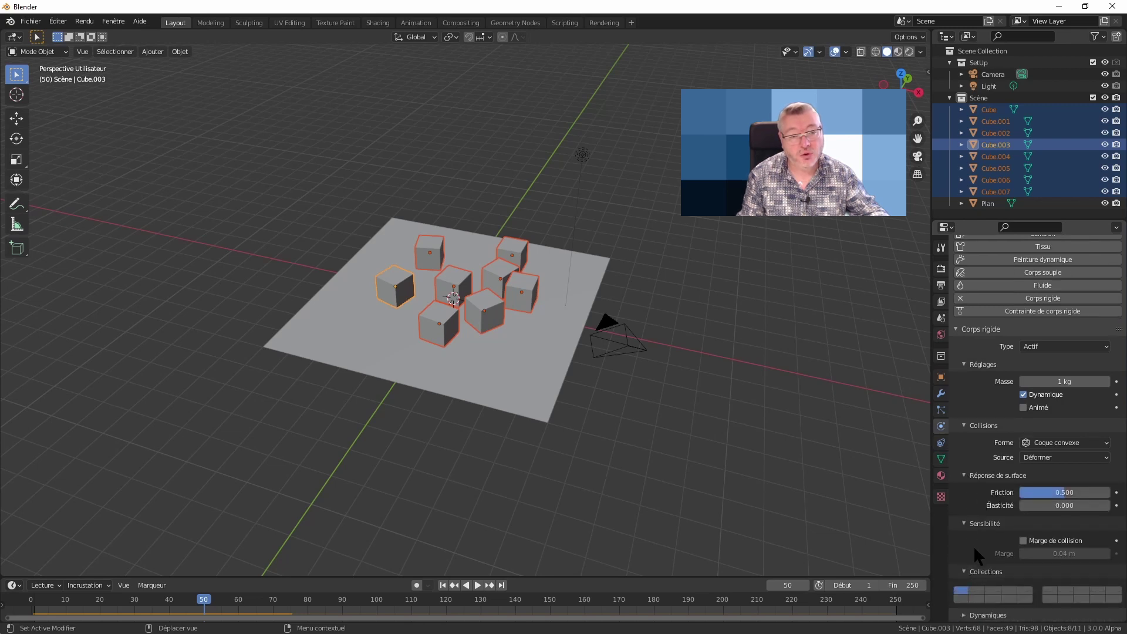
scroll(975, 529, up, 3)
scroll(479, 300, up, 6)
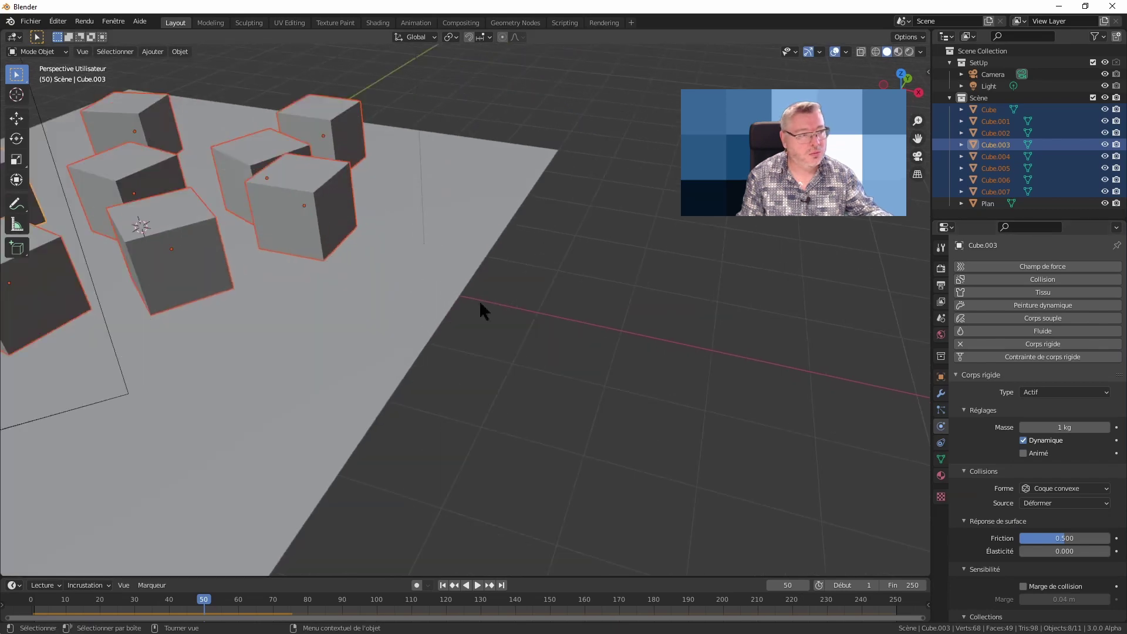
scroll(481, 303, down, 8)
scroll(528, 320, up, 3)
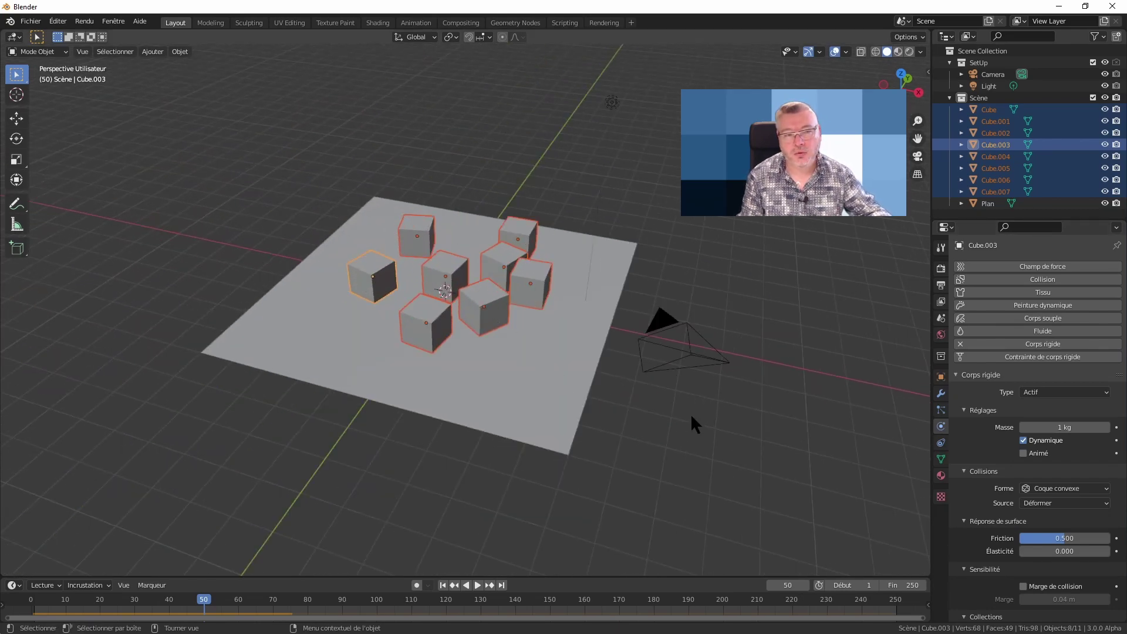
Step: Make the ground plane a passive rigid body, then reselect Cube.003
click(555, 386)
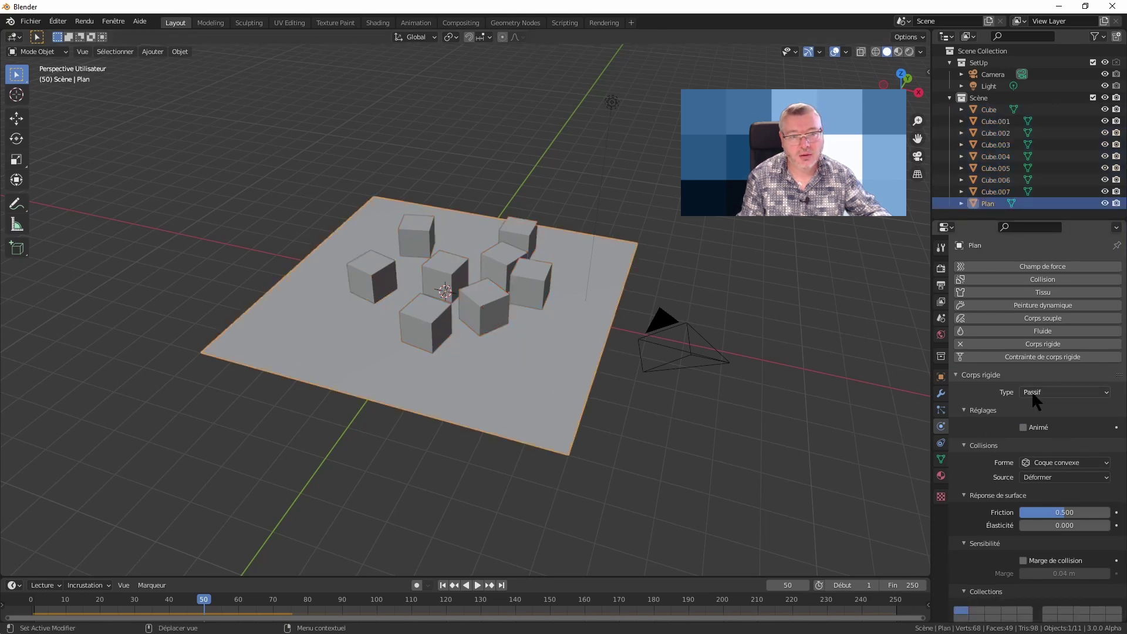
click(177, 53)
mouse_move(203, 326)
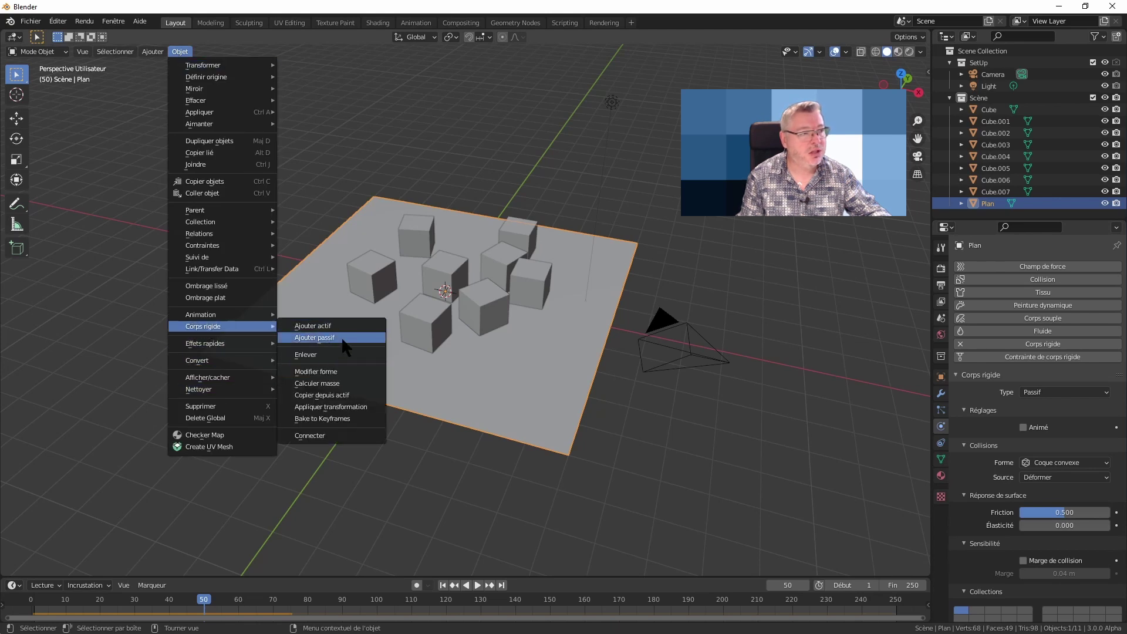
click(328, 340)
click(371, 267)
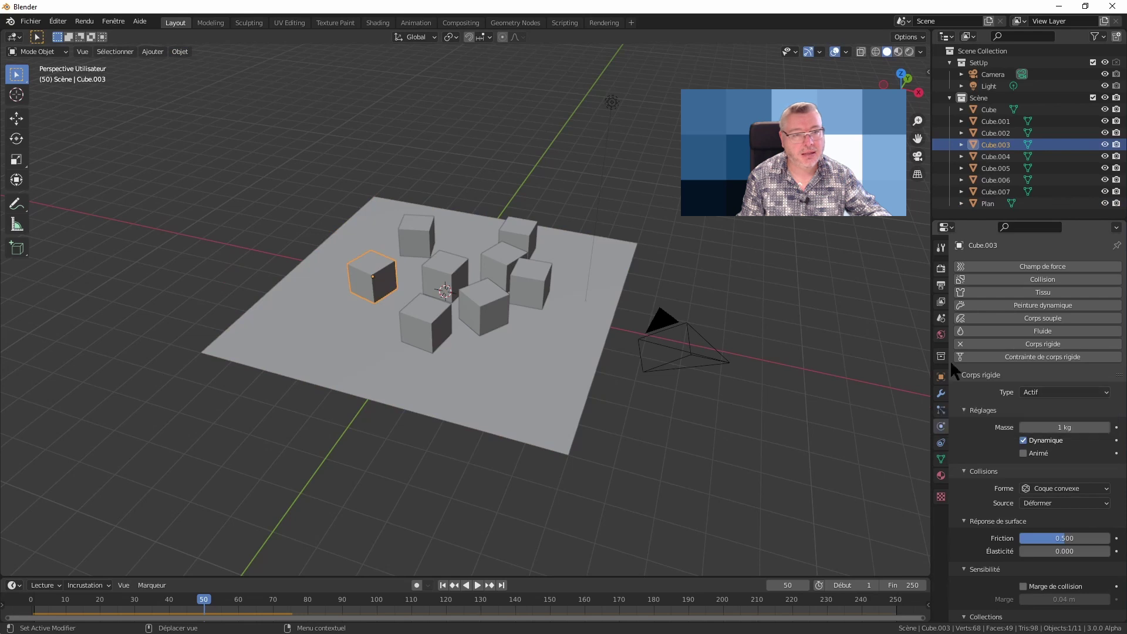
click(180, 52)
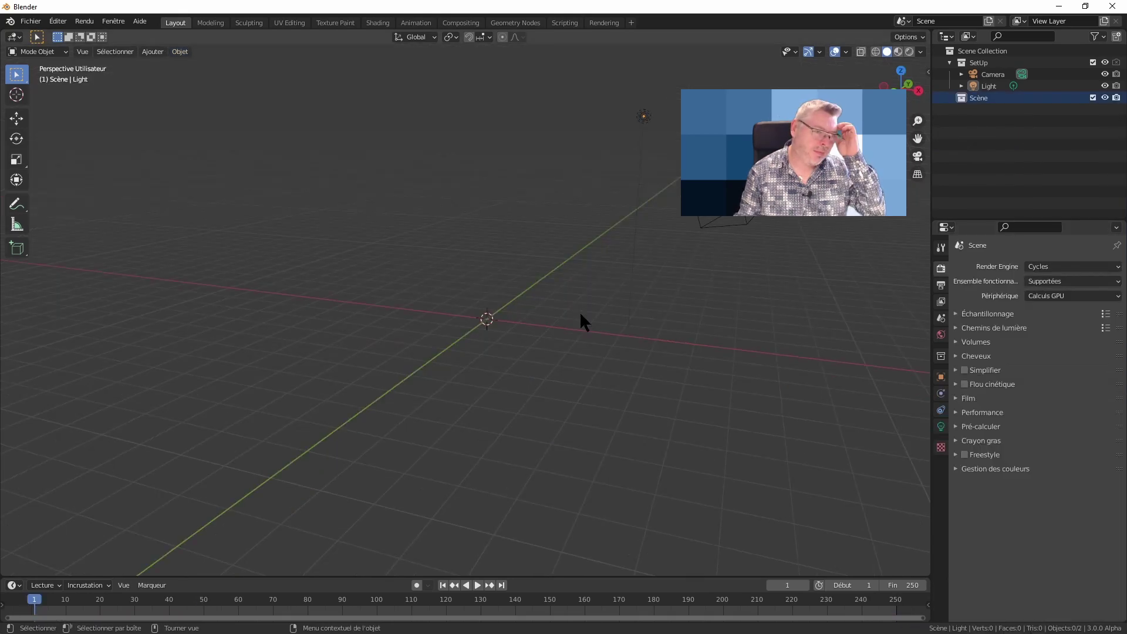
Step: Orbit the emptied scene and bring up the Add menu for a new plane
mouse_move(545, 403)
middle_down()
mouse_move(547, 388)
mouse_move(555, 410)
middle_up()
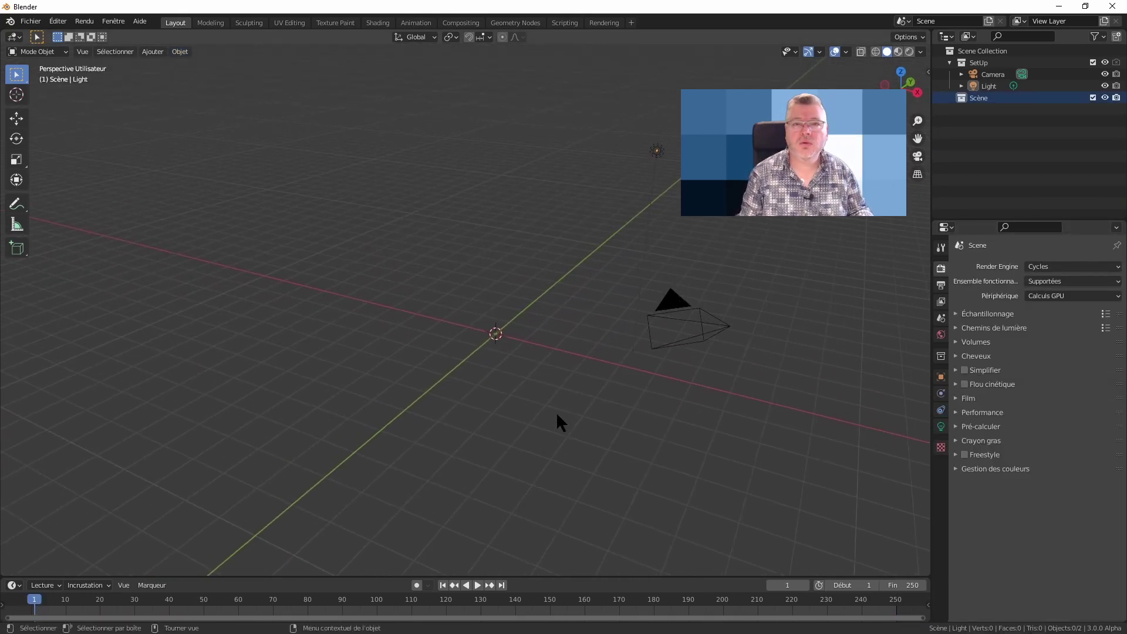
key(shift+a)
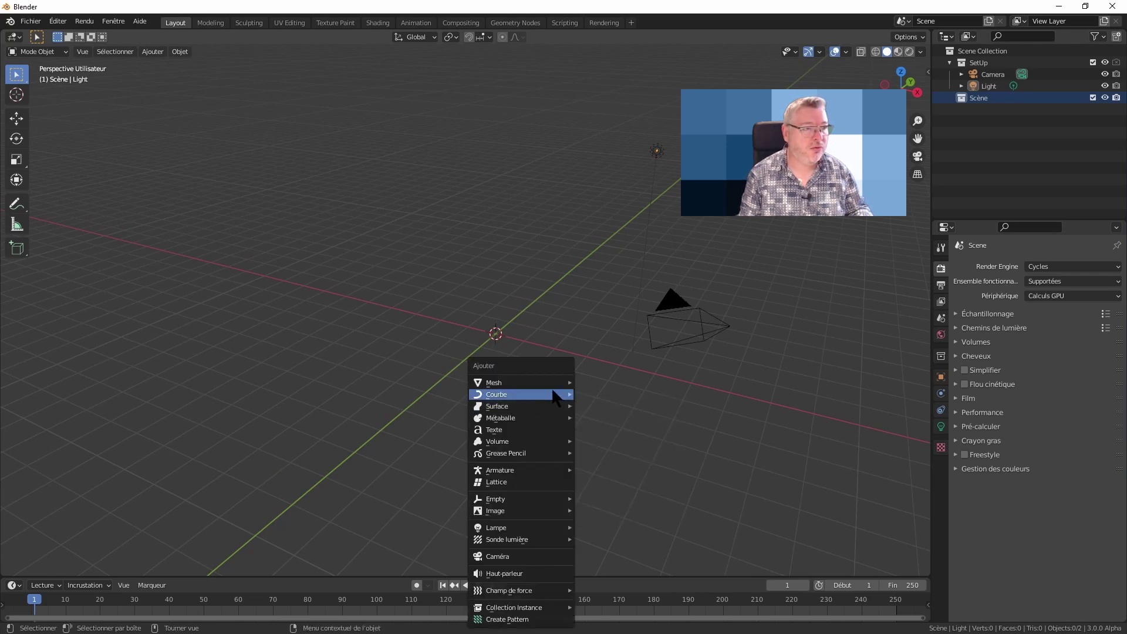
Step: Scale the plane five times larger in Edit Mode, then return to Object Mode
mouse_move(519, 382)
click(610, 123)
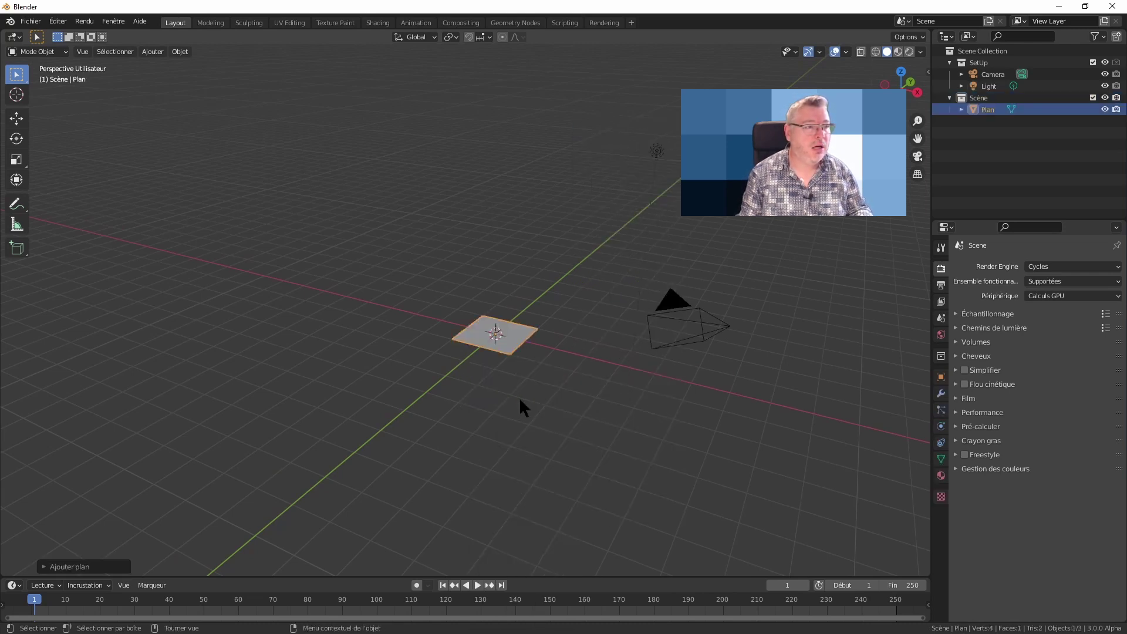
key(Tab)
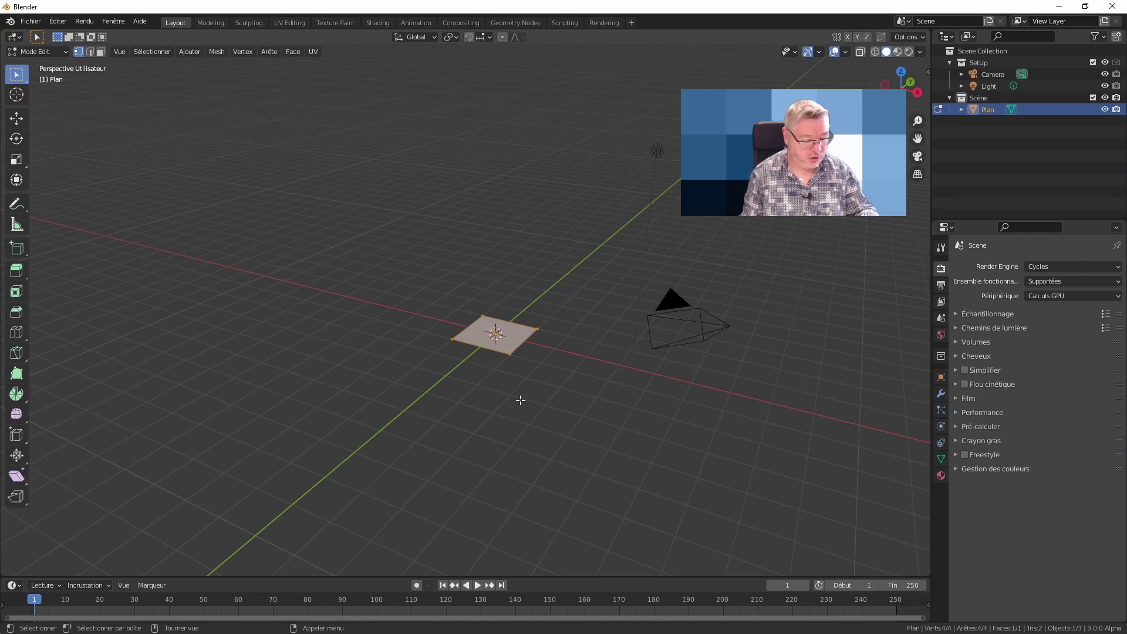
text(s5)
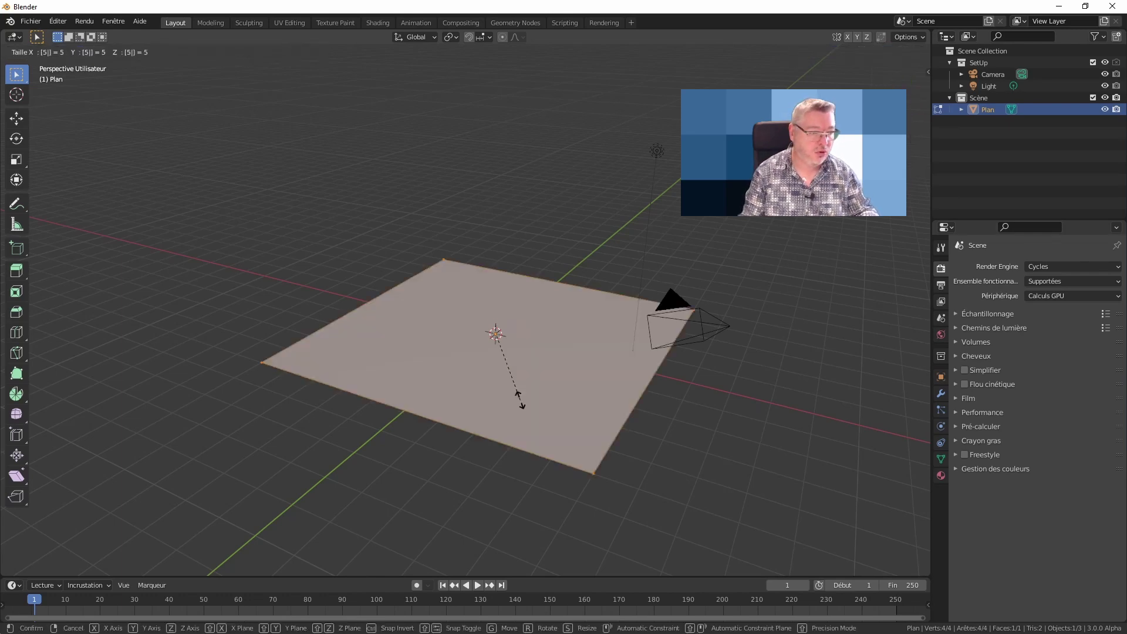
key(Return)
key(Tab)
middle_drag(588, 399, 586, 394)
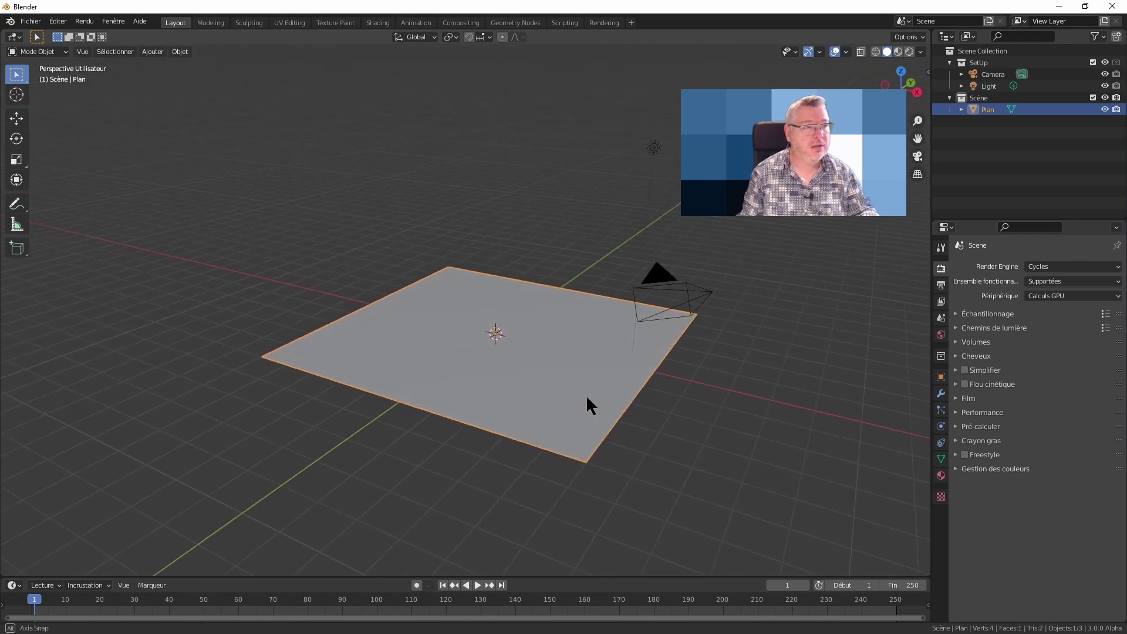
Step: Add a cube and raise it along Z to rest on the plane's centre
key(shift+a)
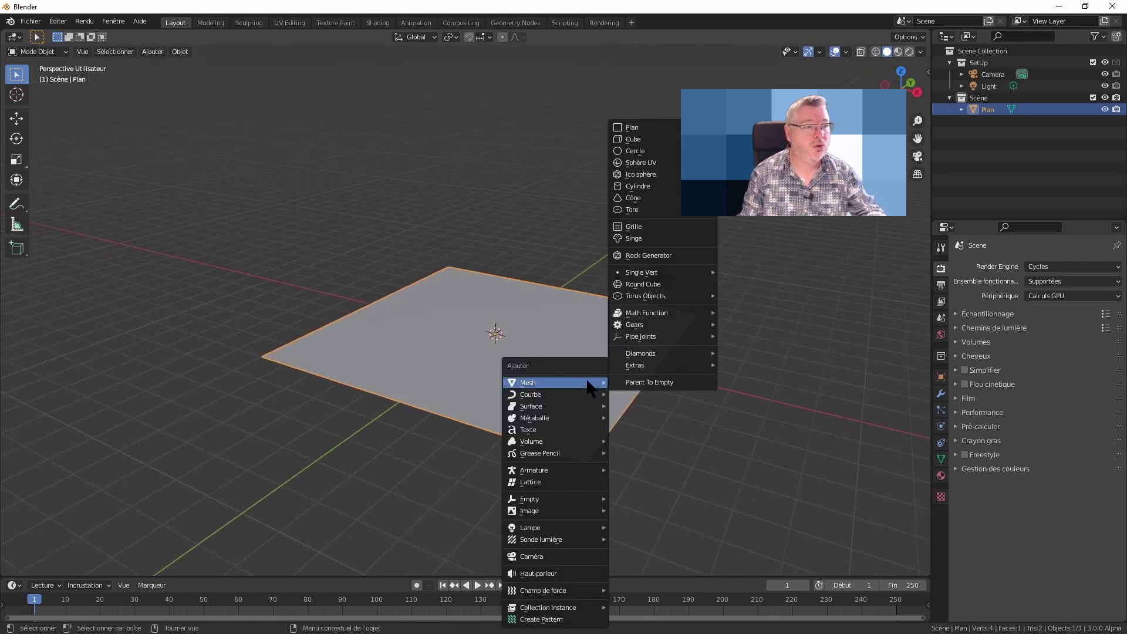
click(659, 139)
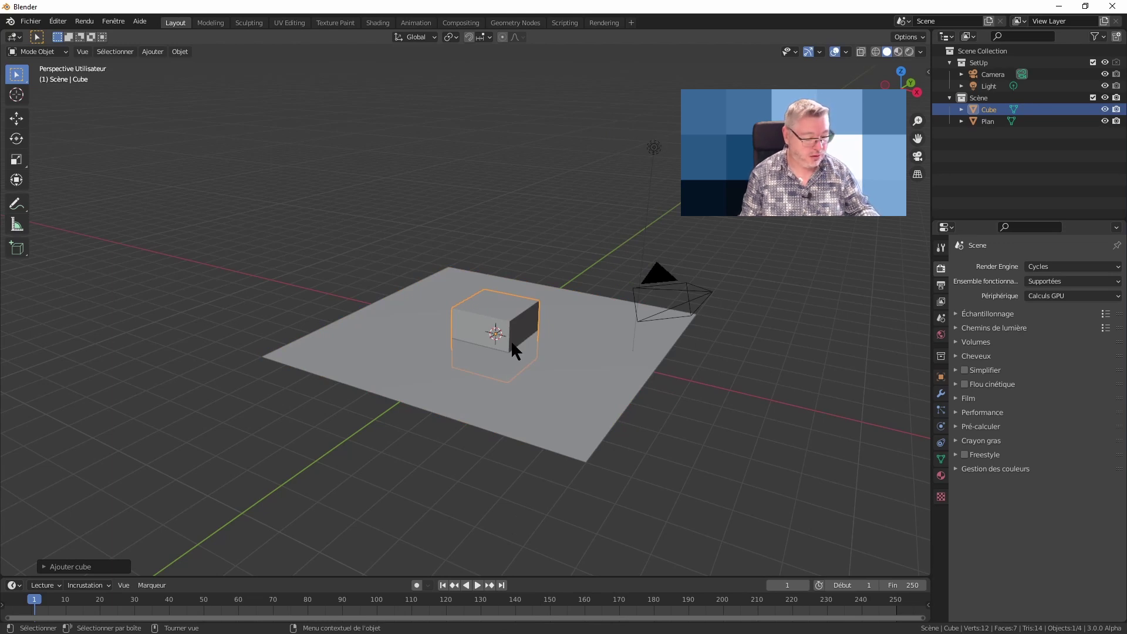
key(g)
text(1)
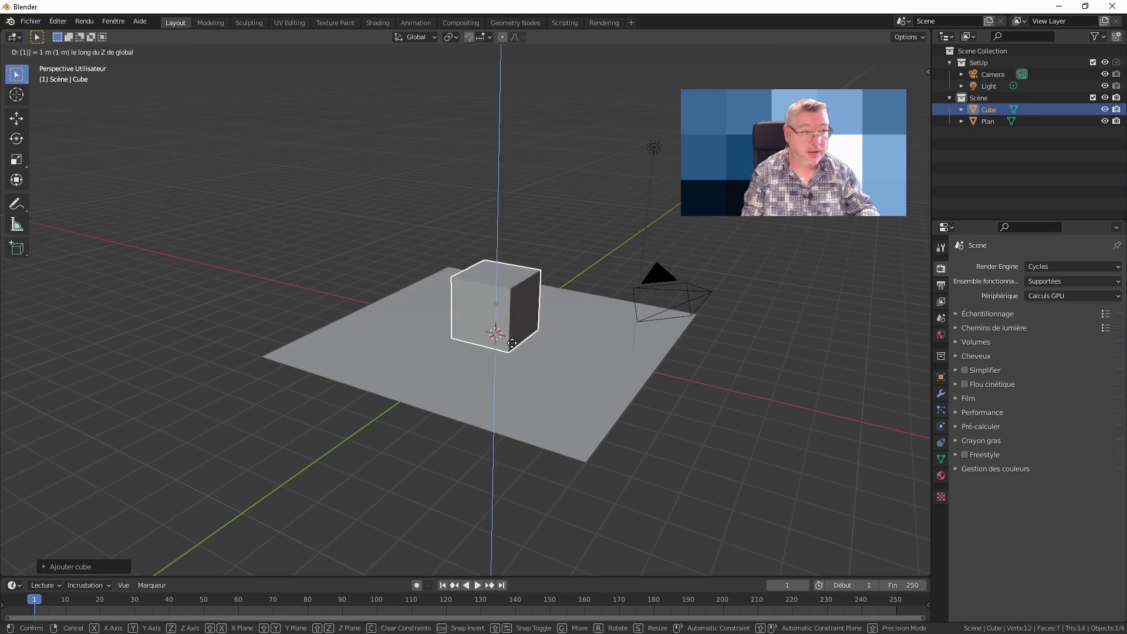
click(511, 340)
mouse_move(534, 369)
middle_down()
mouse_move(588, 339)
mouse_move(548, 375)
middle_up()
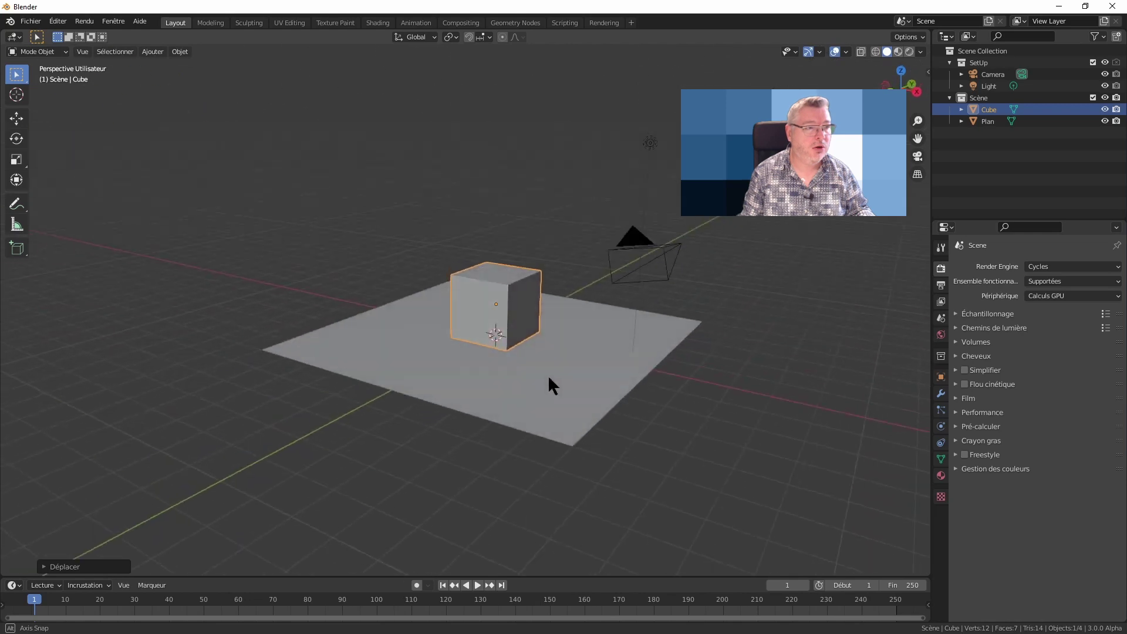
click(547, 432)
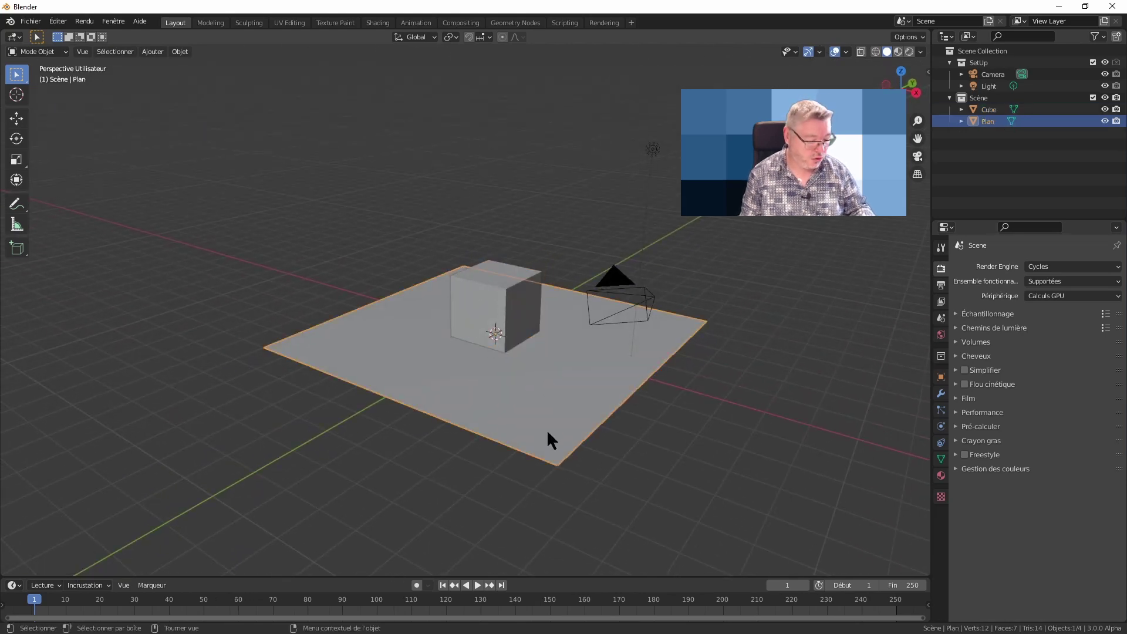
Step: Duplicate the plane, raise the copy above the cube, and enter Edit Mode on it
key(shift+d)
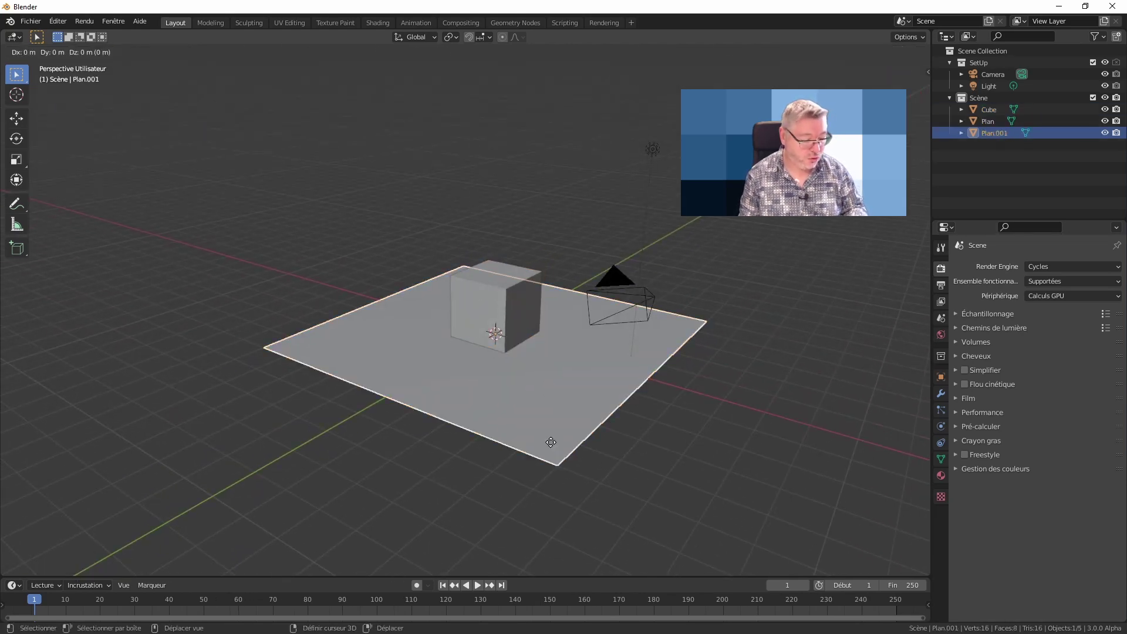
key(z)
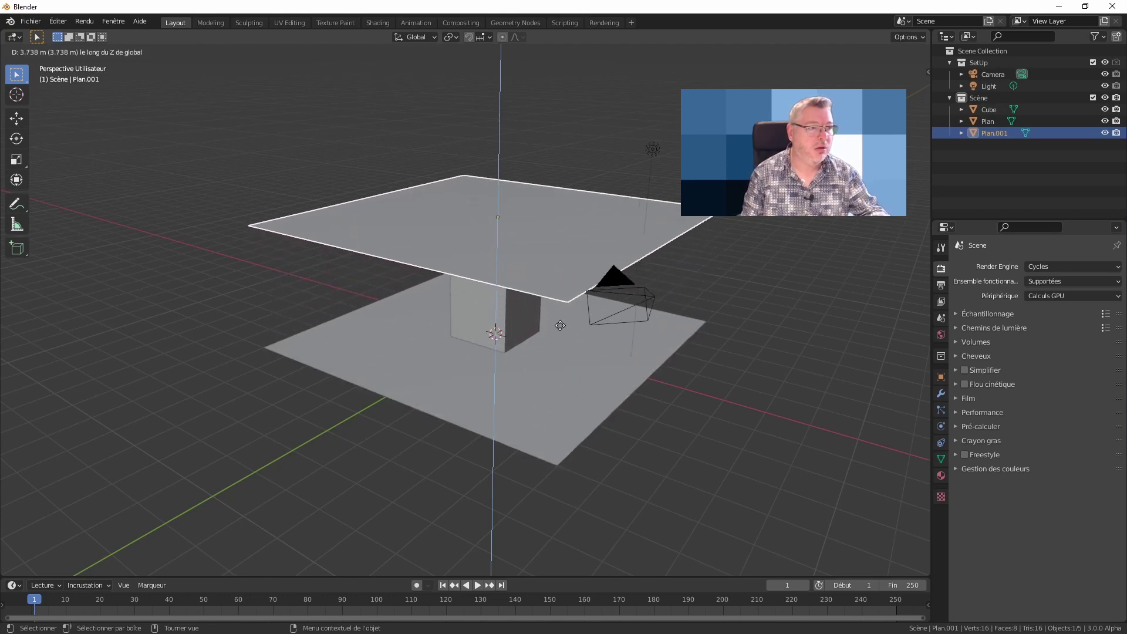
click(555, 333)
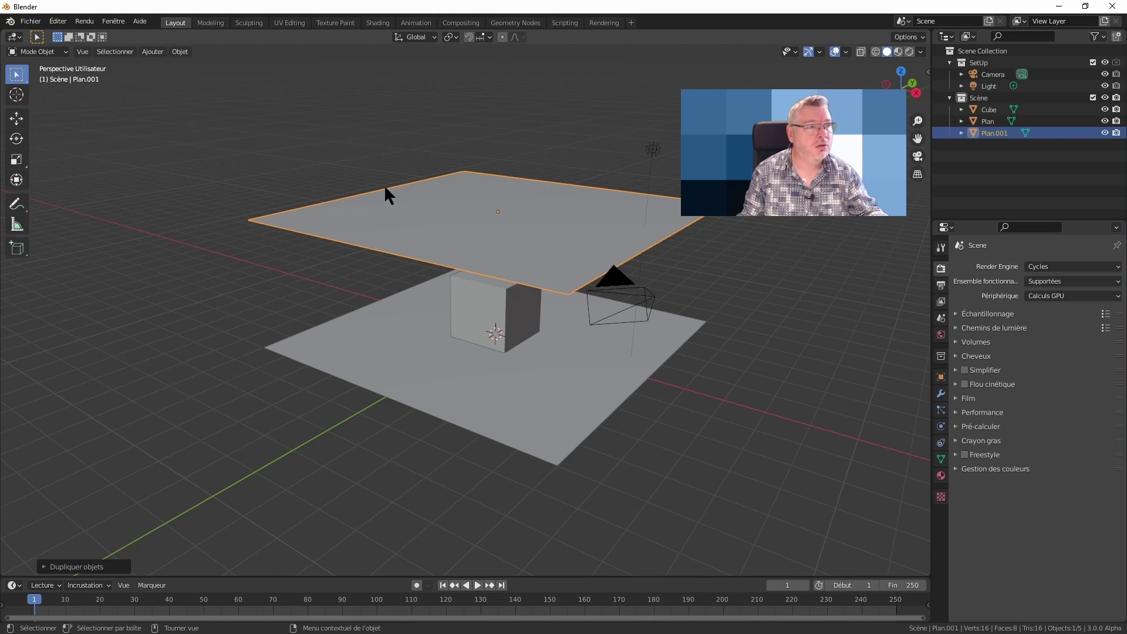
click(40, 52)
click(44, 71)
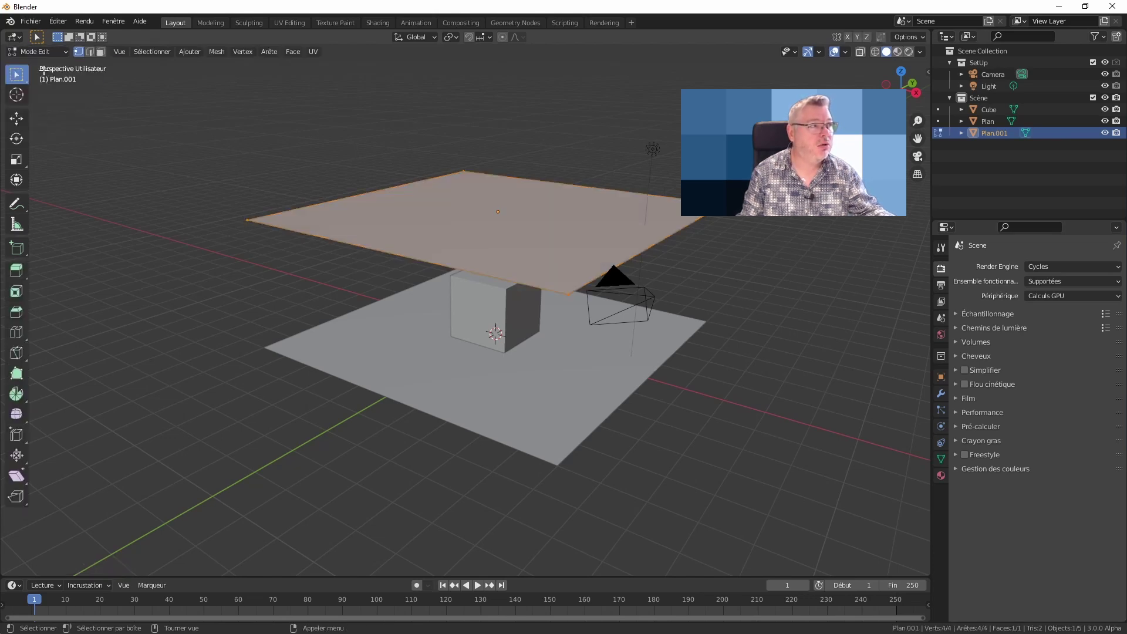
middle_drag(521, 228, 524, 255)
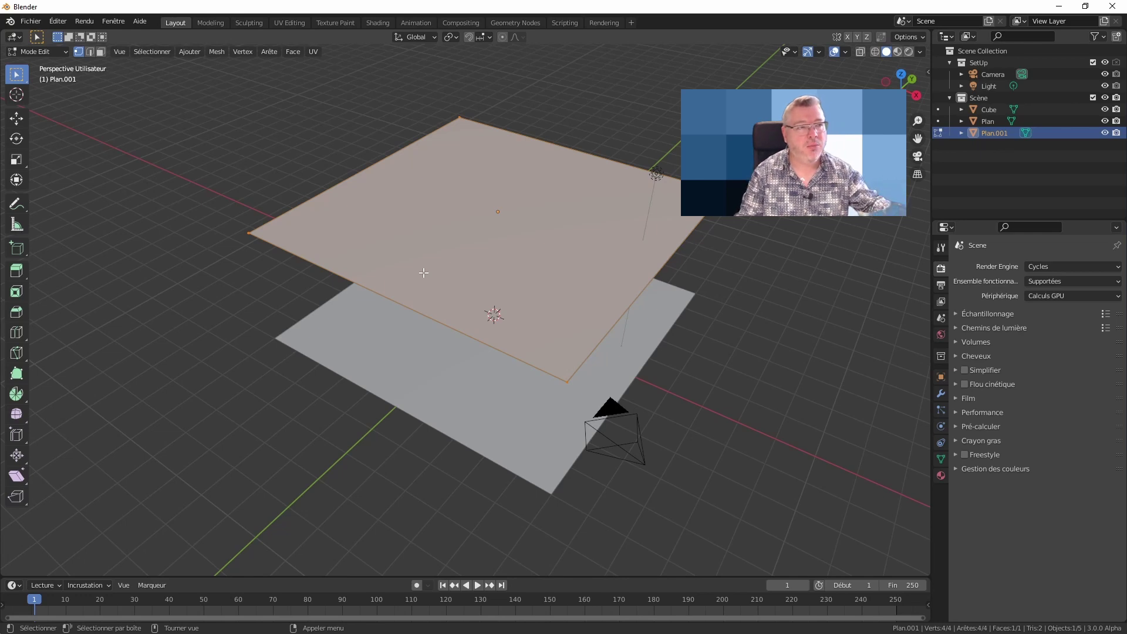
Step: Subdivide all of the upper plane's vertices with 10 cuts and return to Object Mode
right_click(372, 212)
click(447, 130)
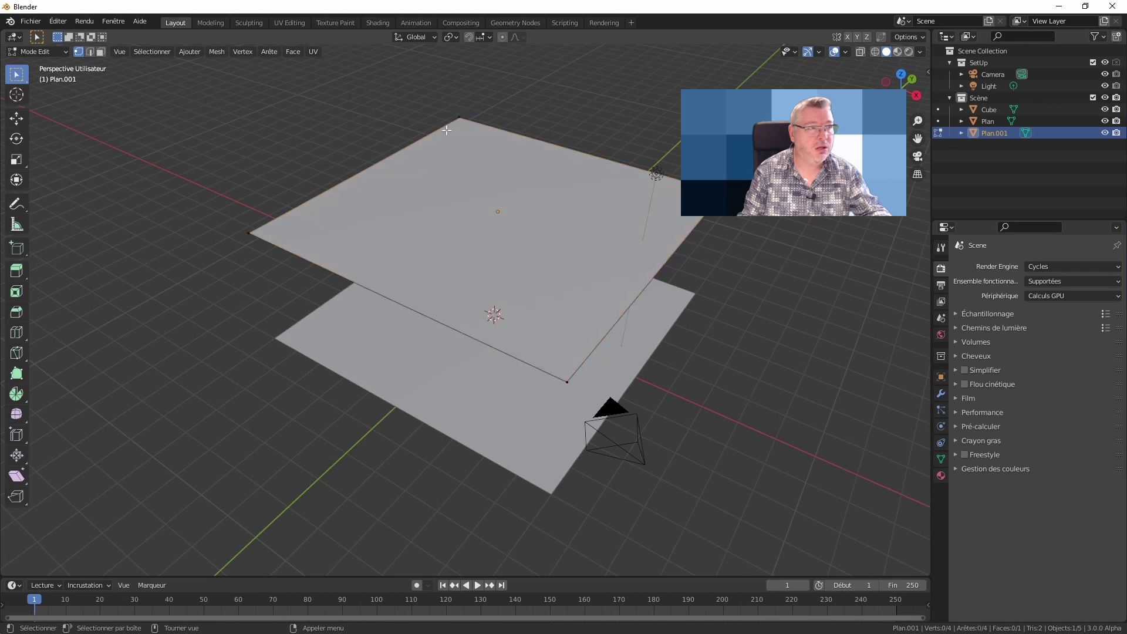
key(a)
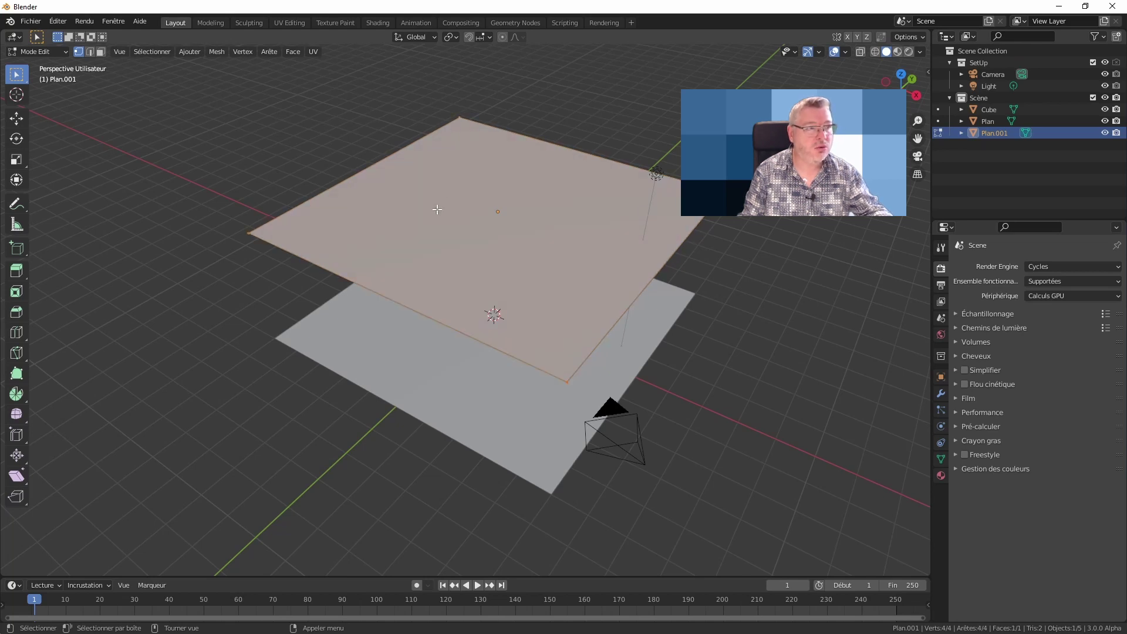
right_click(436, 209)
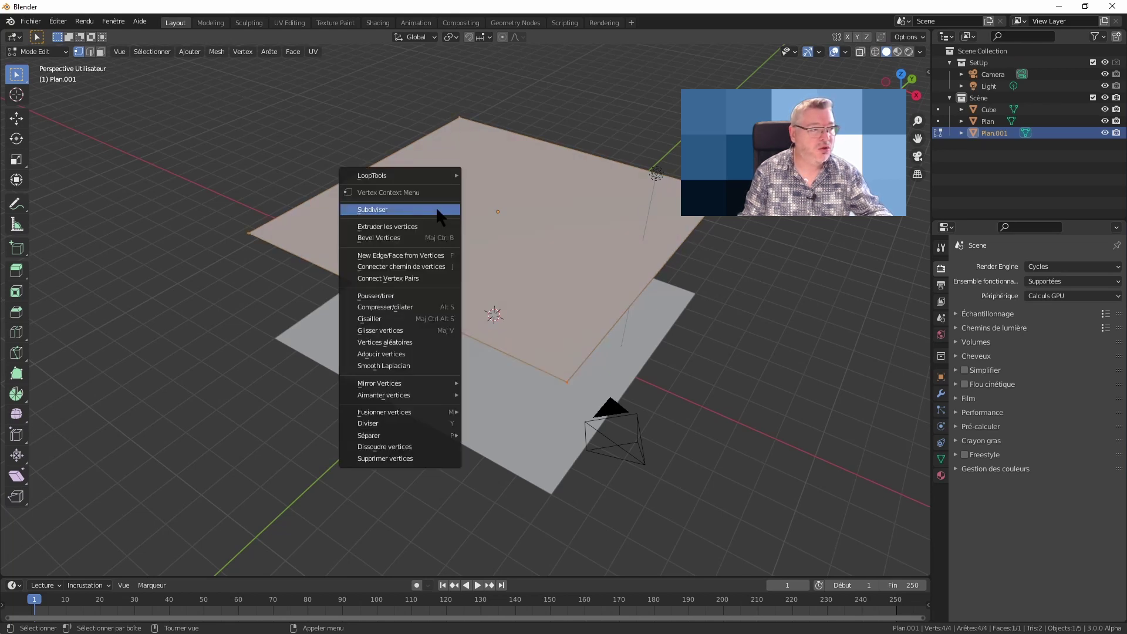
click(437, 209)
click(45, 567)
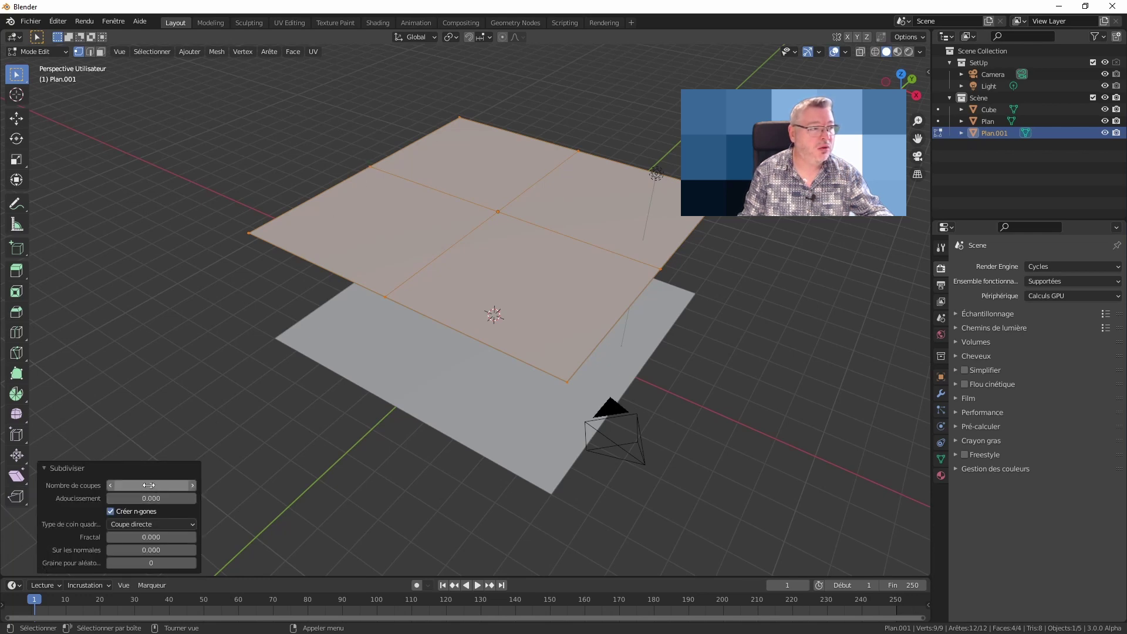
drag(142, 486, 176, 486)
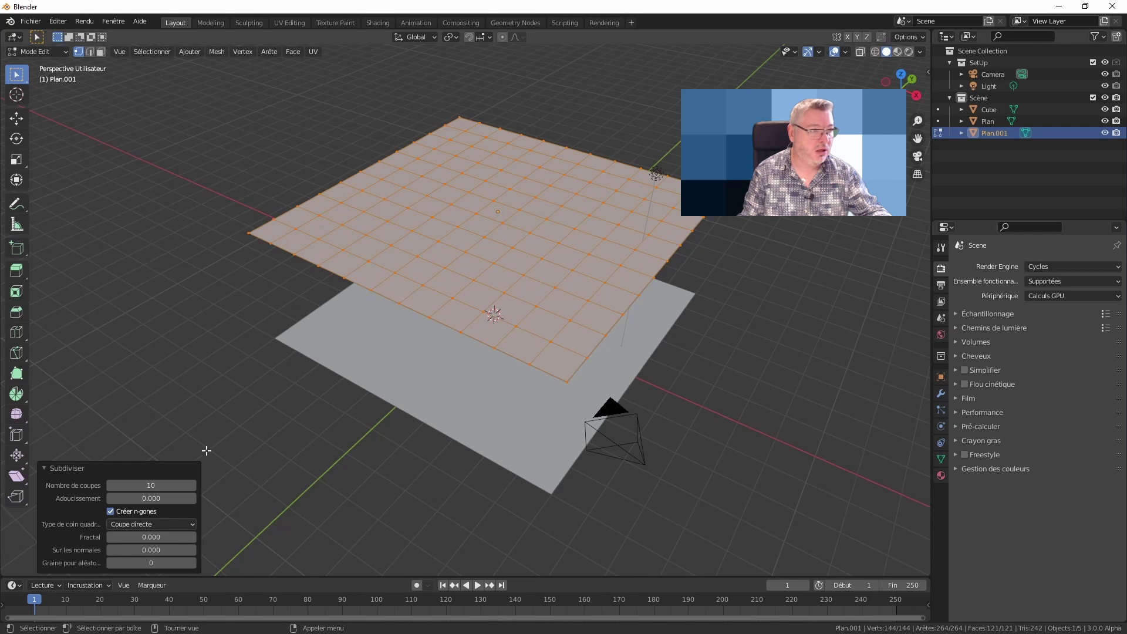
middle_drag(207, 451, 311, 448)
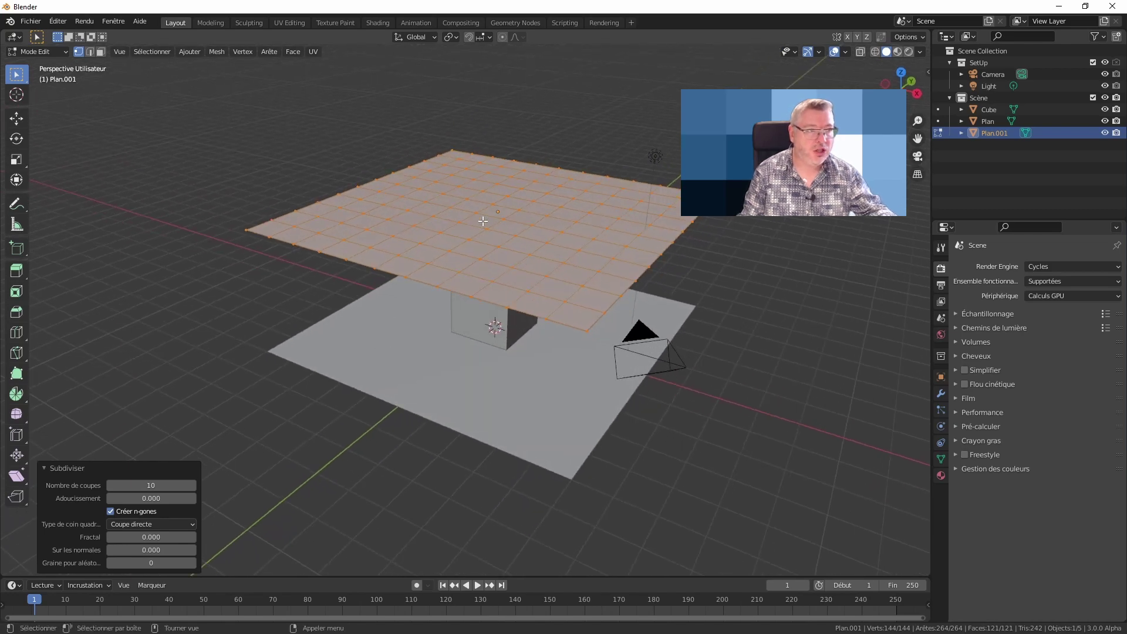
key(Tab)
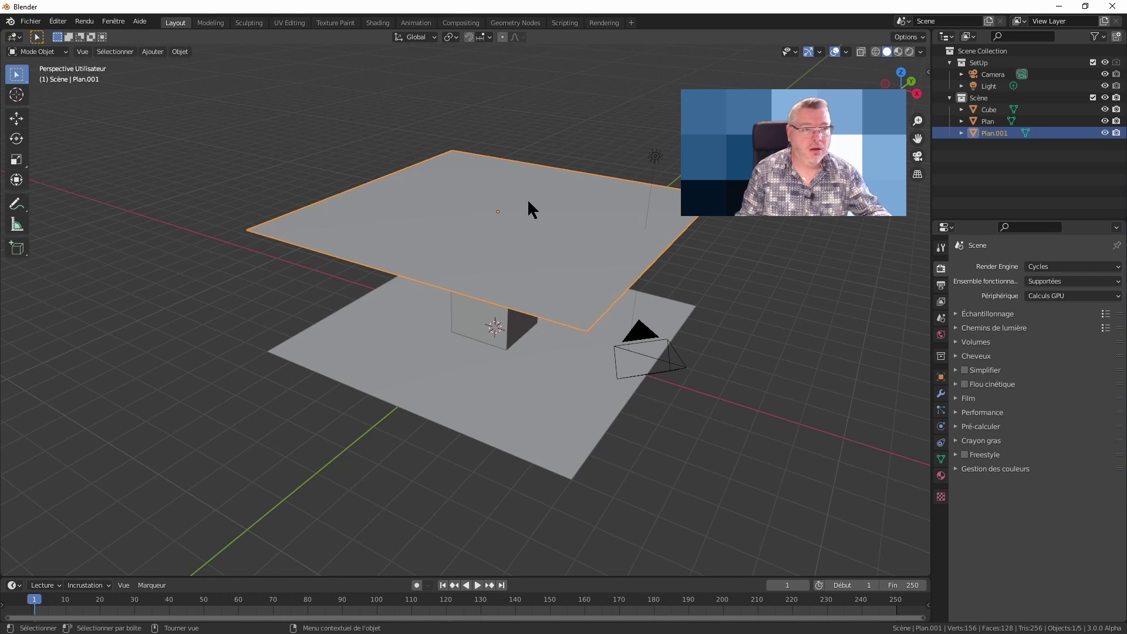
Step: Add a Simple Subdivision Surface modifier at viewport level 2 to the upper plane
middle_drag(586, 224, 781, 311)
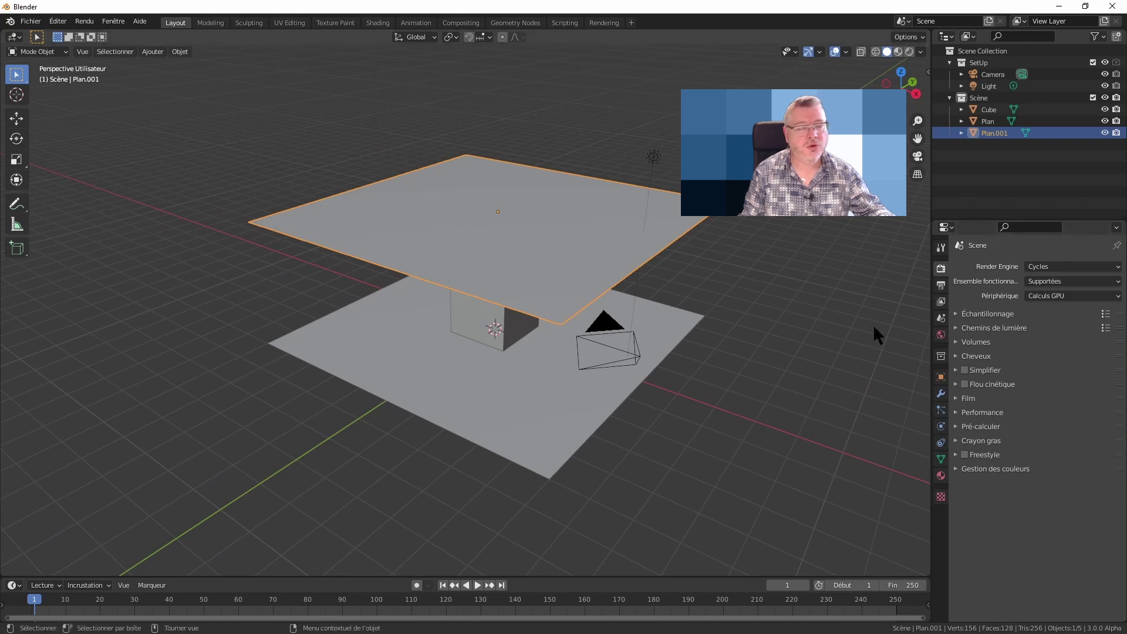
click(941, 394)
click(998, 267)
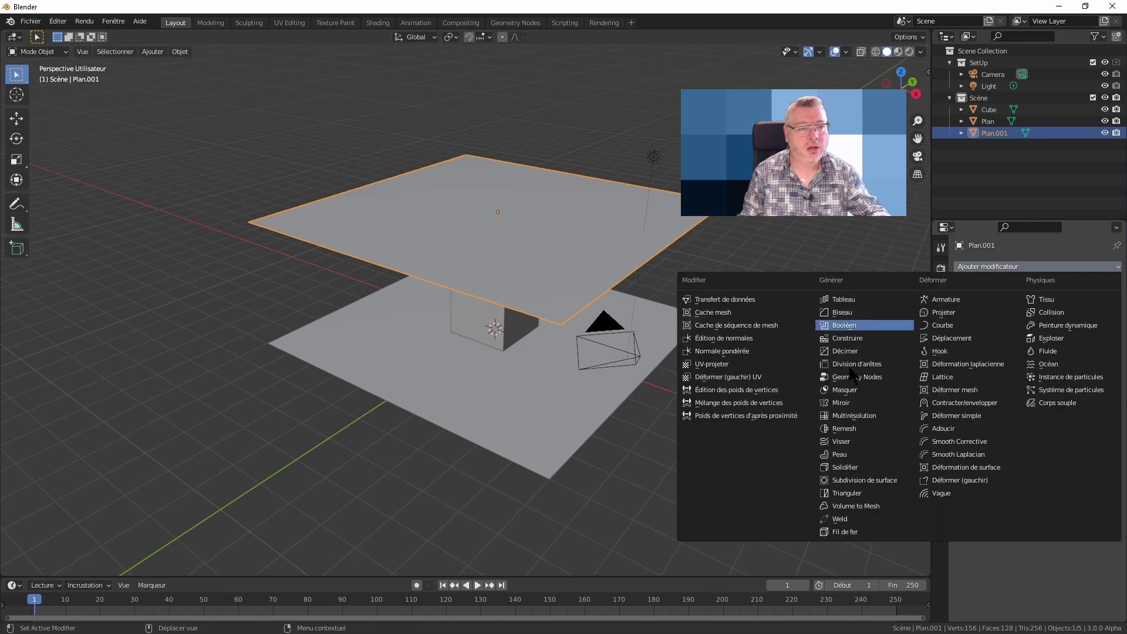
click(863, 480)
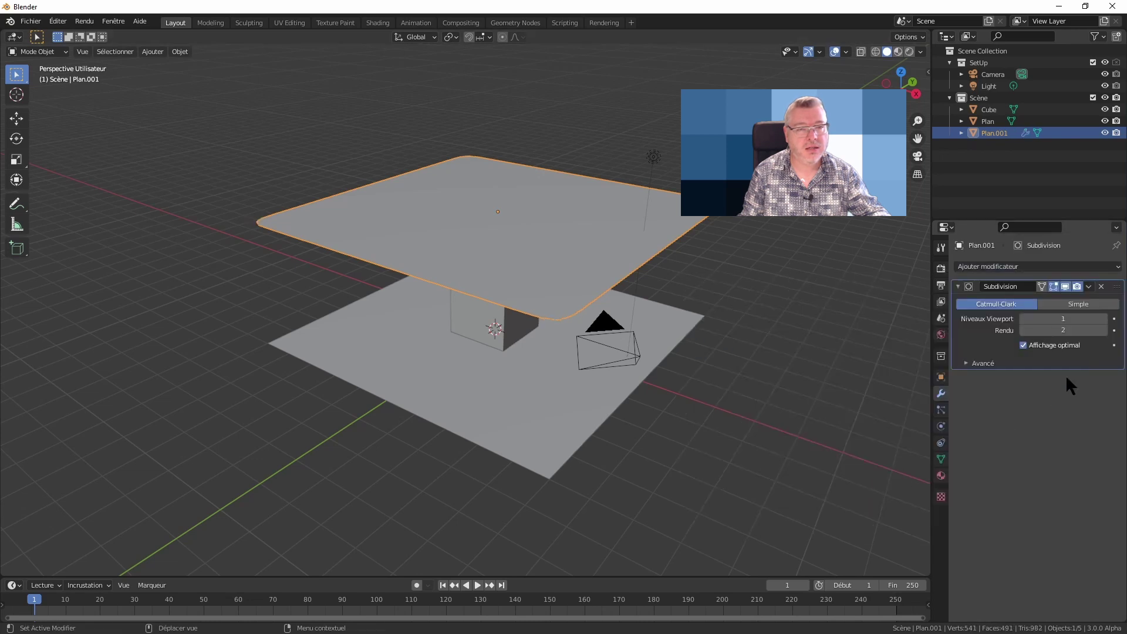
click(1104, 319)
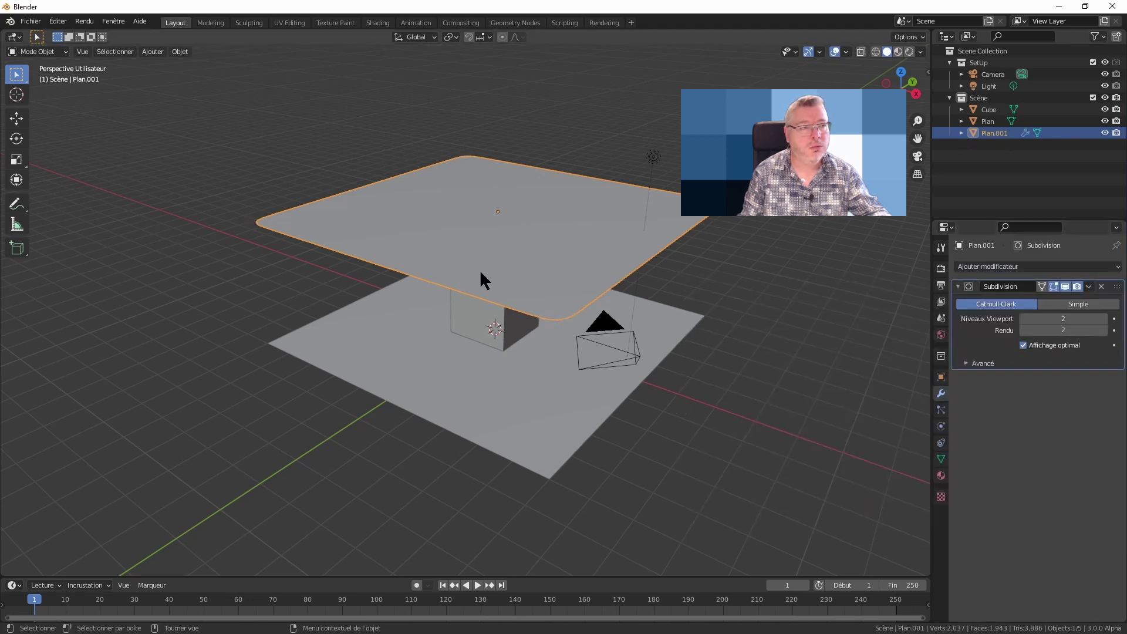
click(1100, 304)
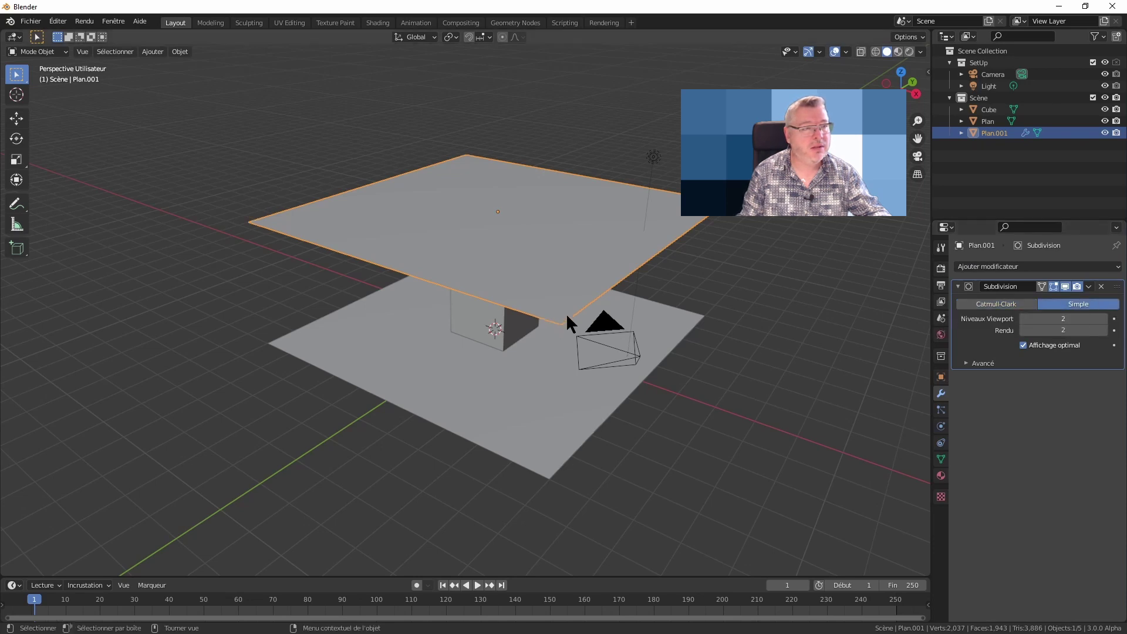
click(998, 304)
click(1082, 300)
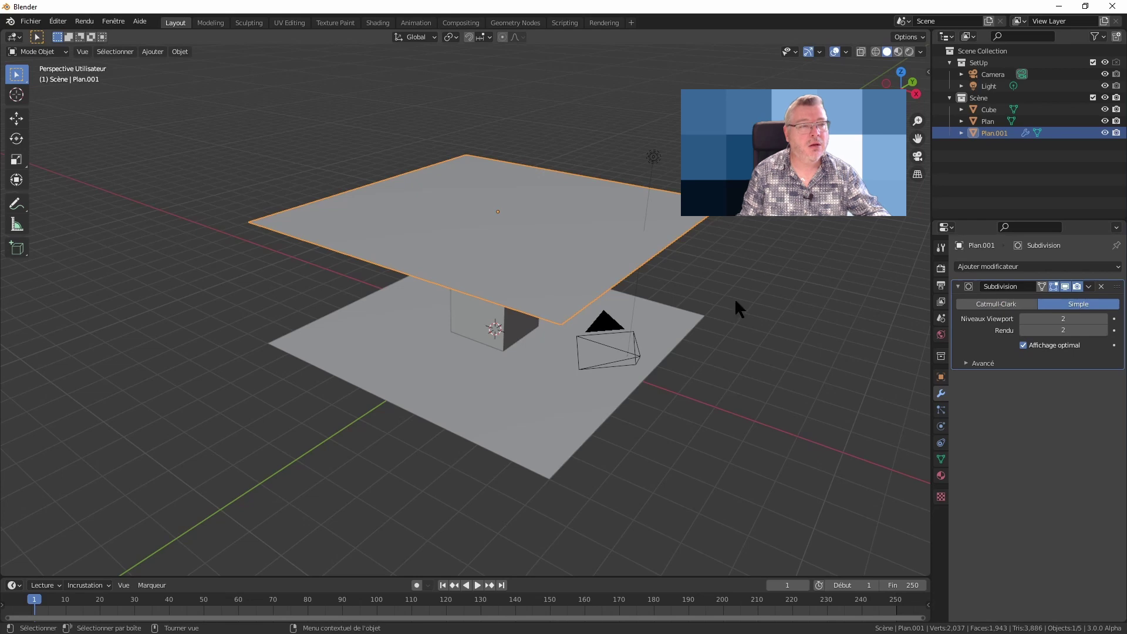
Step: Test-play the animation, then rewind to frame 1
middle_drag(735, 297, 736, 312)
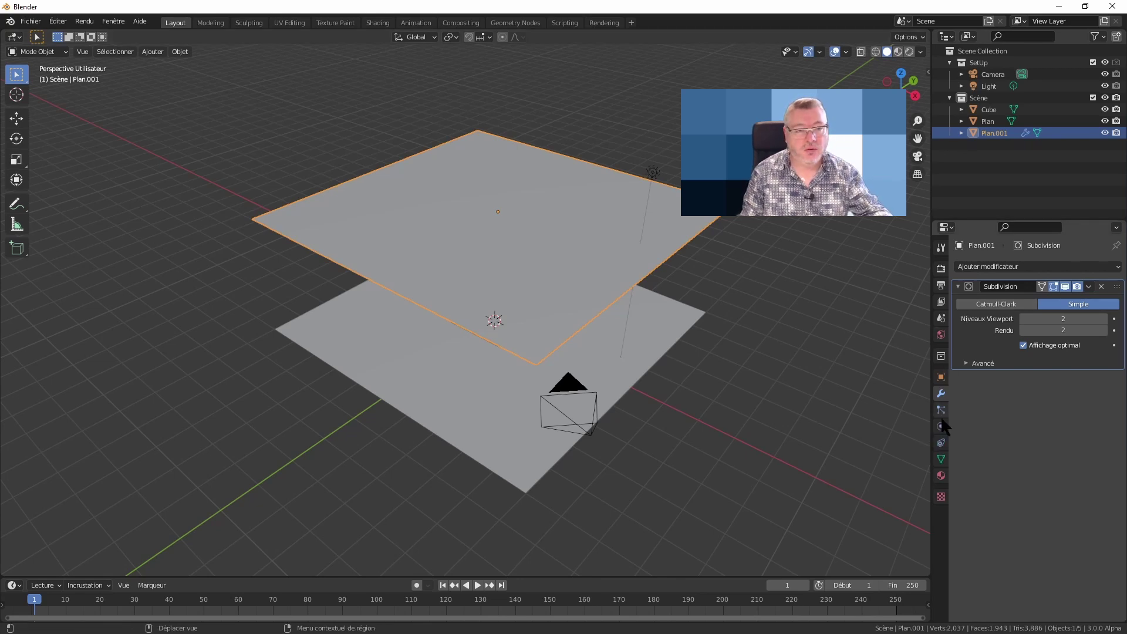
middle_drag(771, 368, 759, 336)
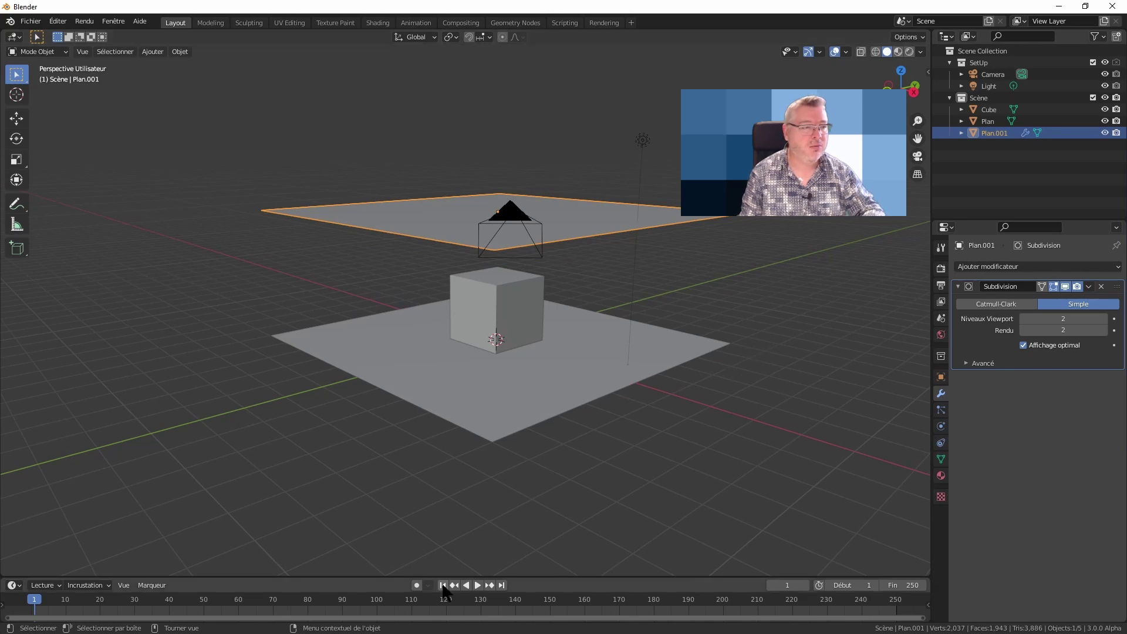
key(space)
key(space)
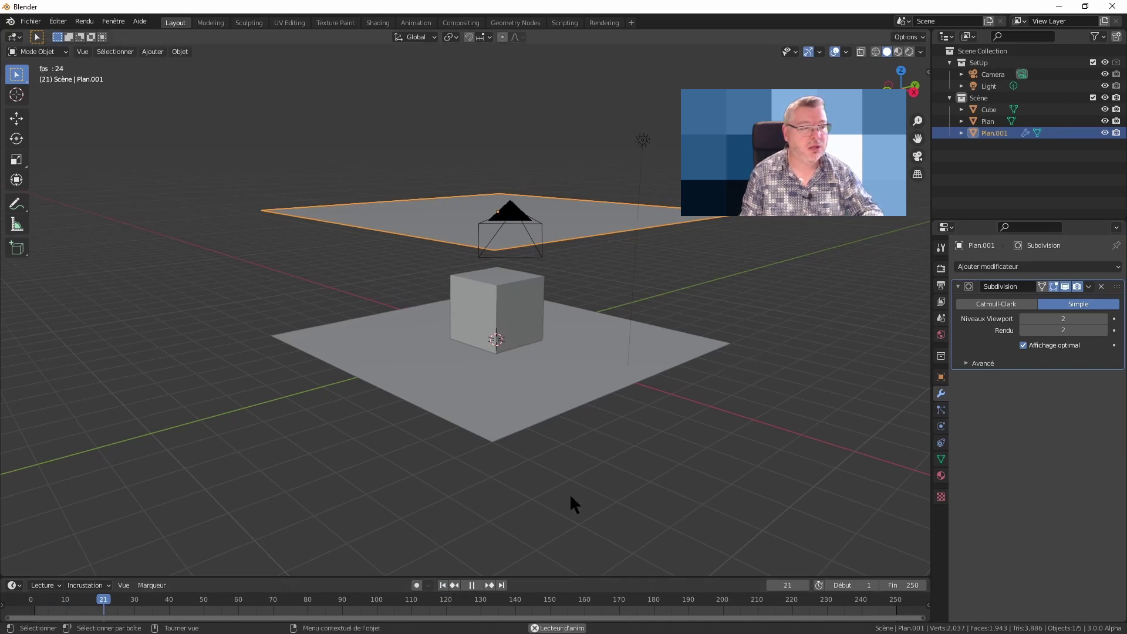
click(443, 585)
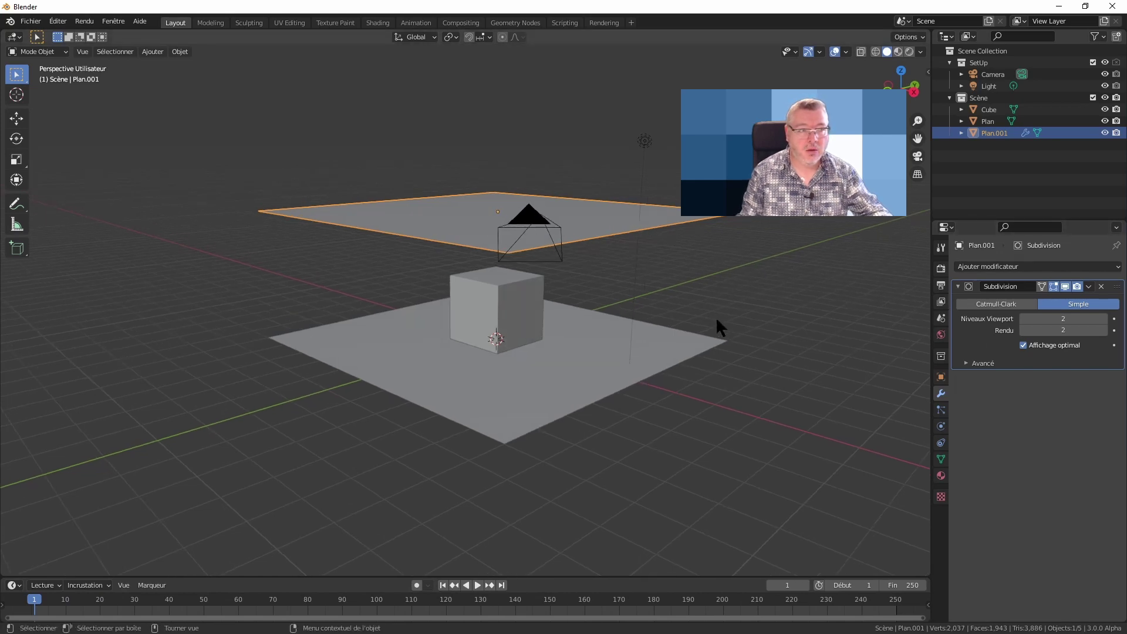
Step: Add Cloth physics to the upper plane, watch it fall, and rewind to frame 1
click(941, 427)
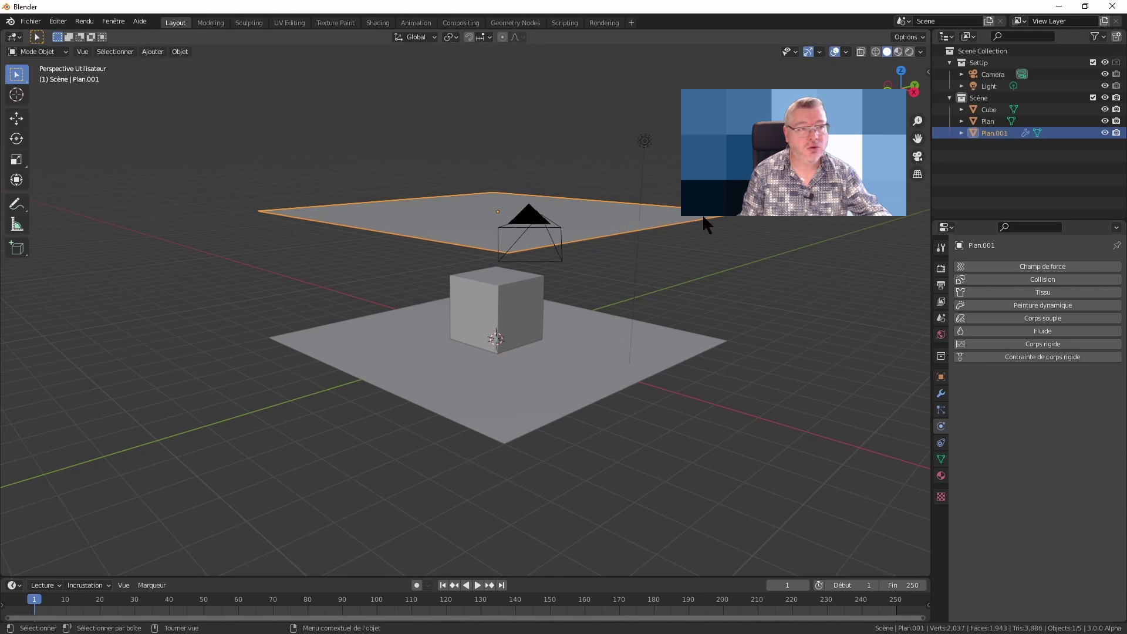
mouse_move(706, 220)
middle_down()
mouse_move(743, 258)
mouse_move(723, 242)
middle_up()
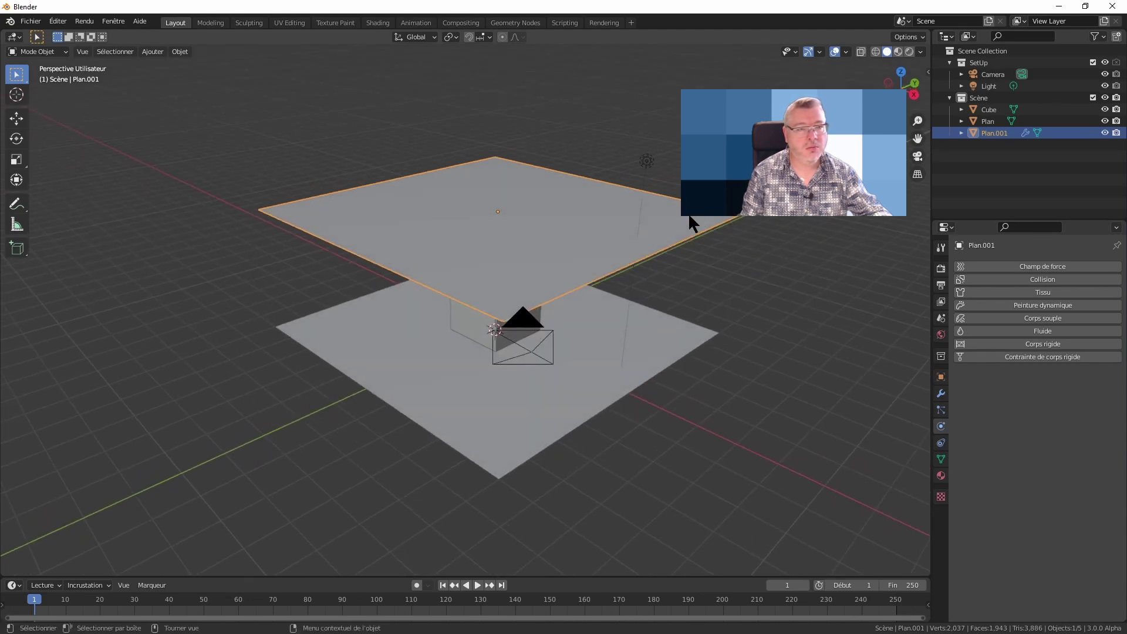
click(1044, 292)
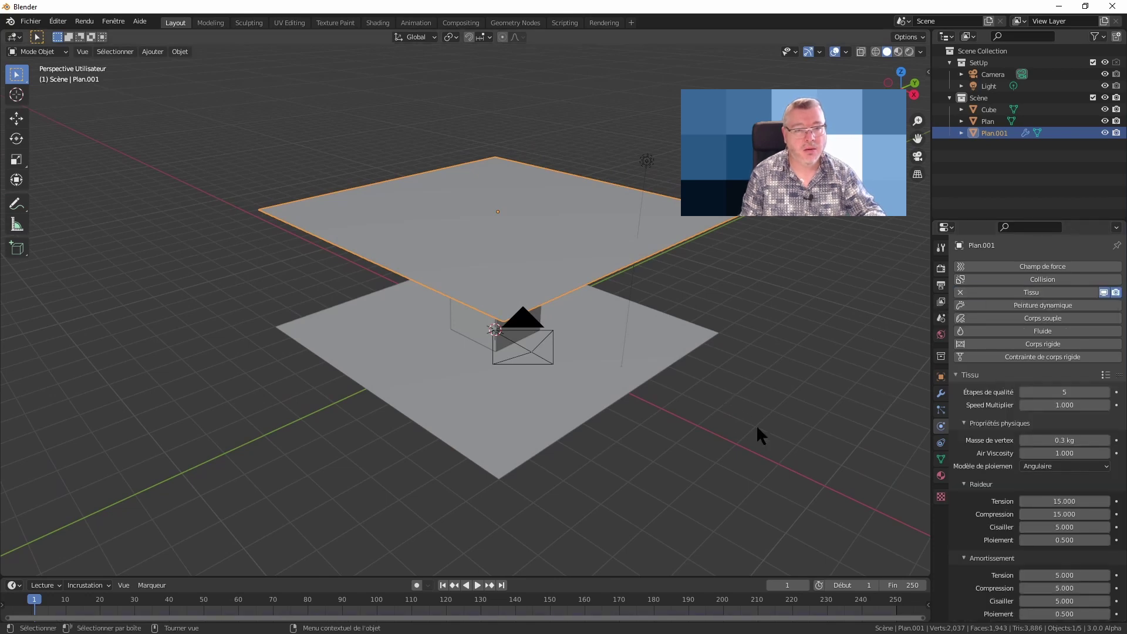
middle_drag(751, 410, 693, 435)
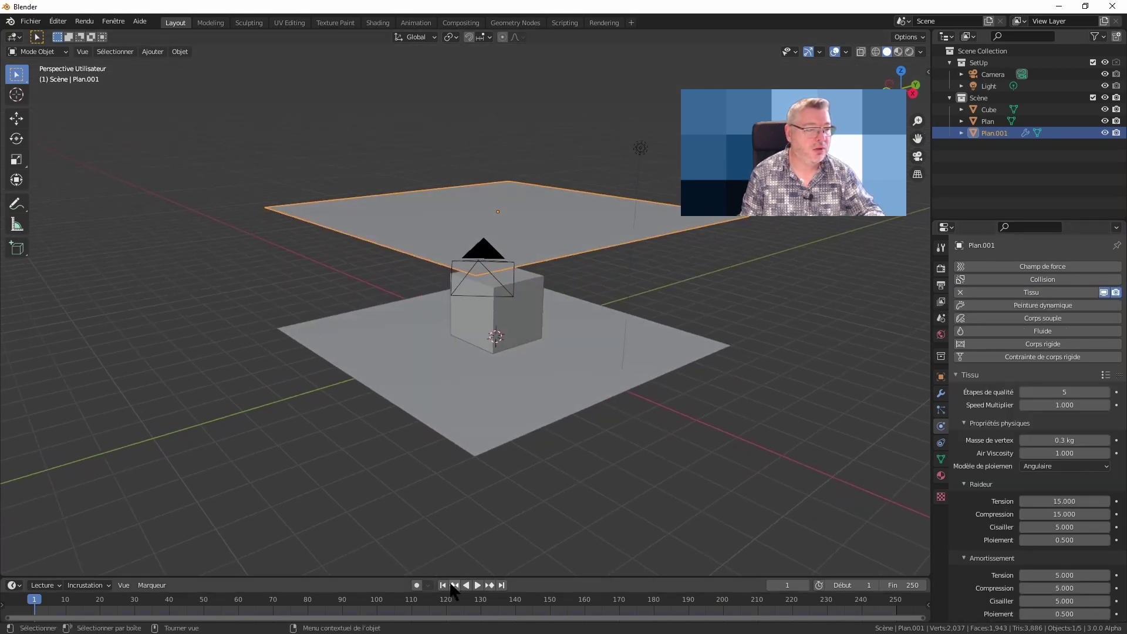
key(space)
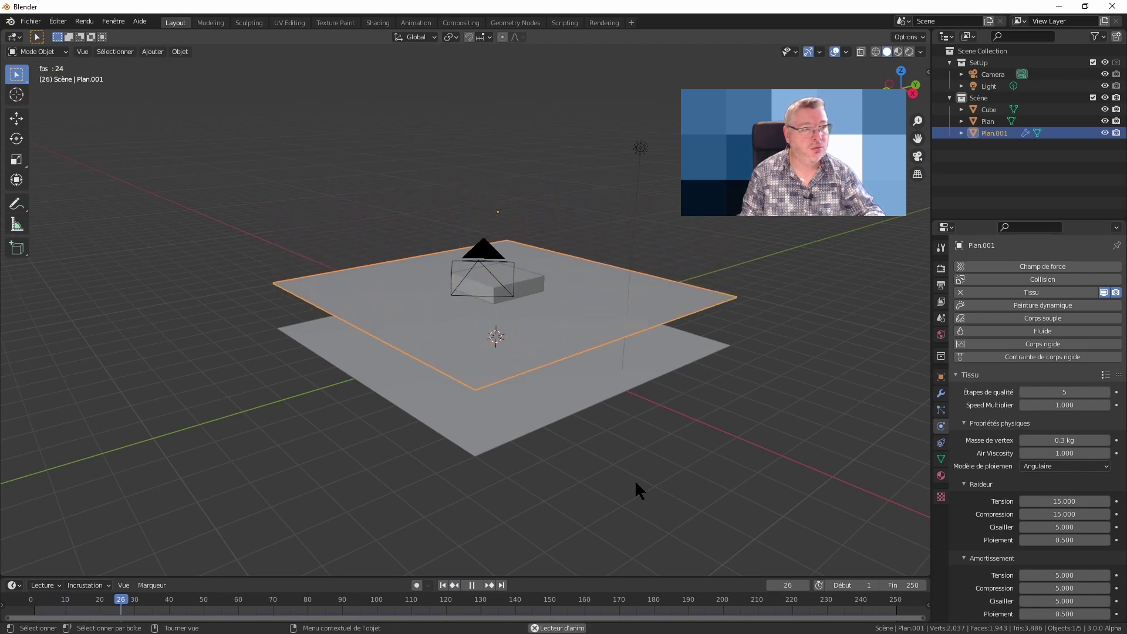
key(space)
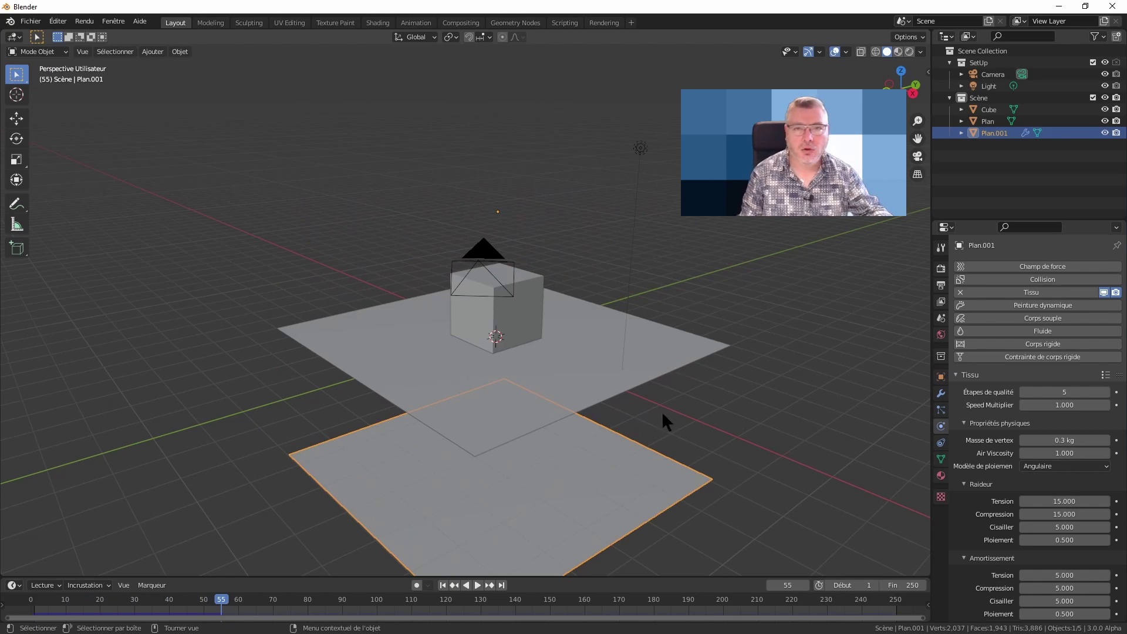
click(442, 585)
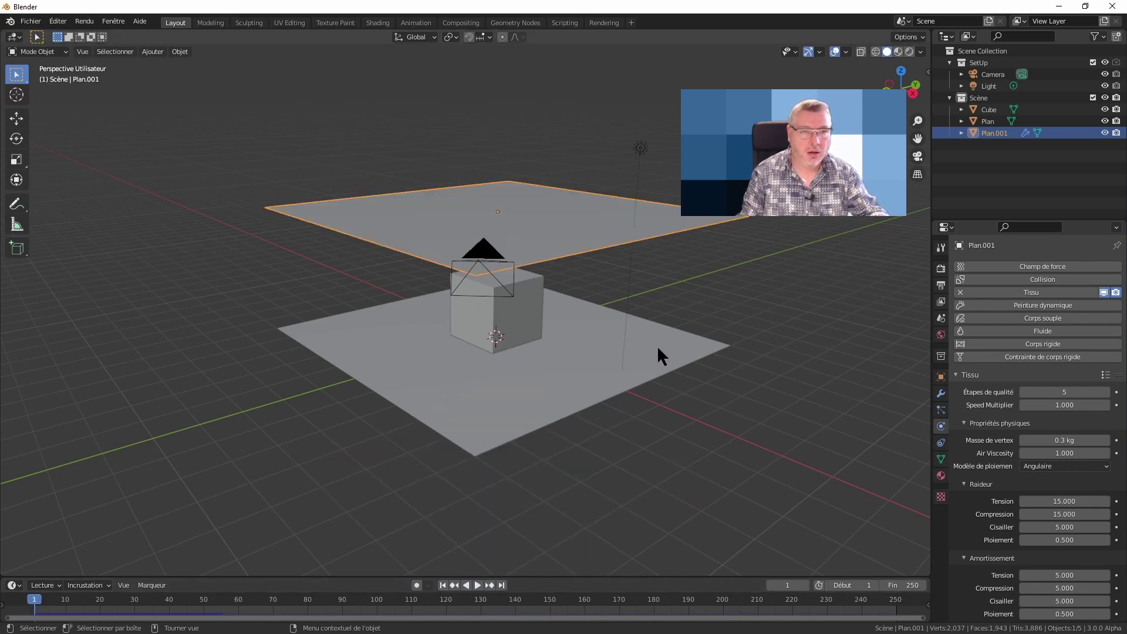
Step: Make the ground plane a Collision object, test the playback, and rewind
click(577, 368)
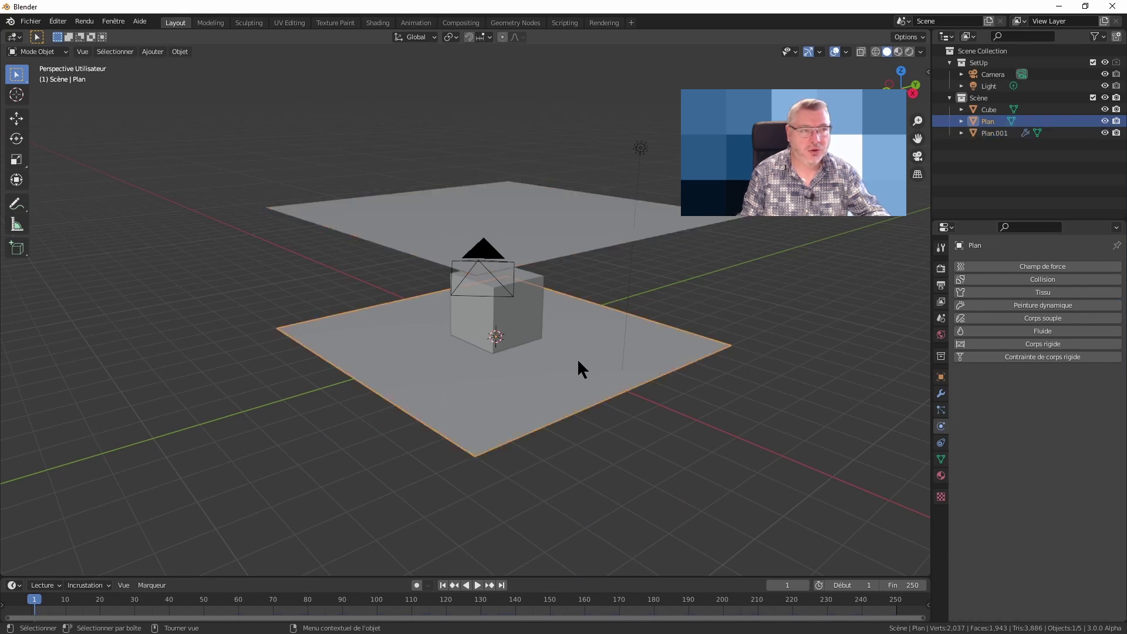
click(1030, 278)
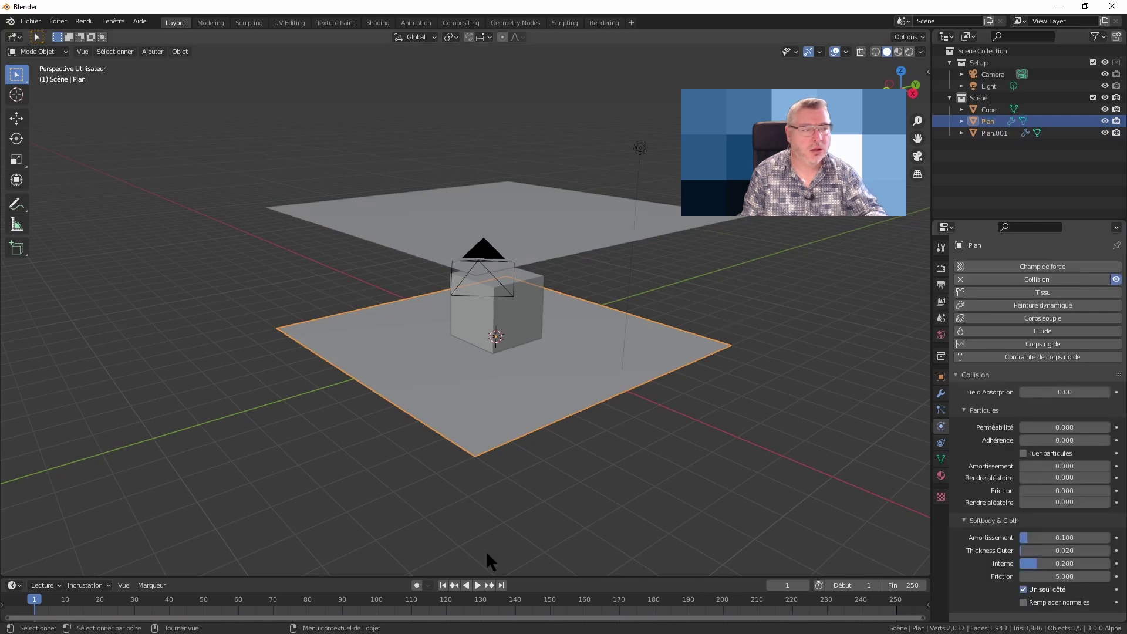
click(477, 585)
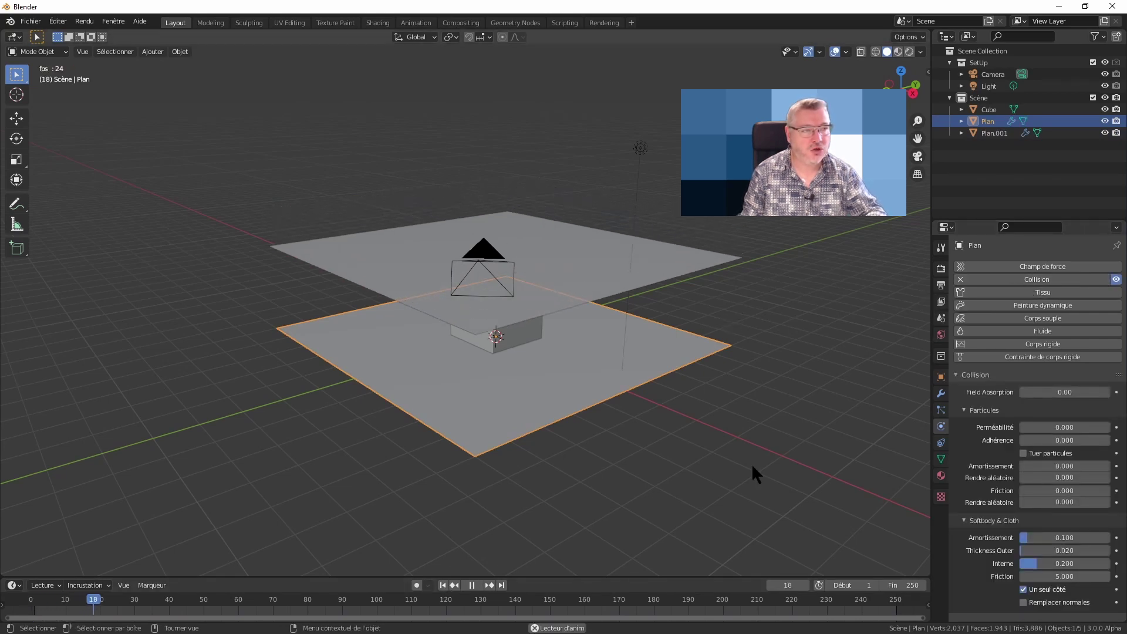
key(space)
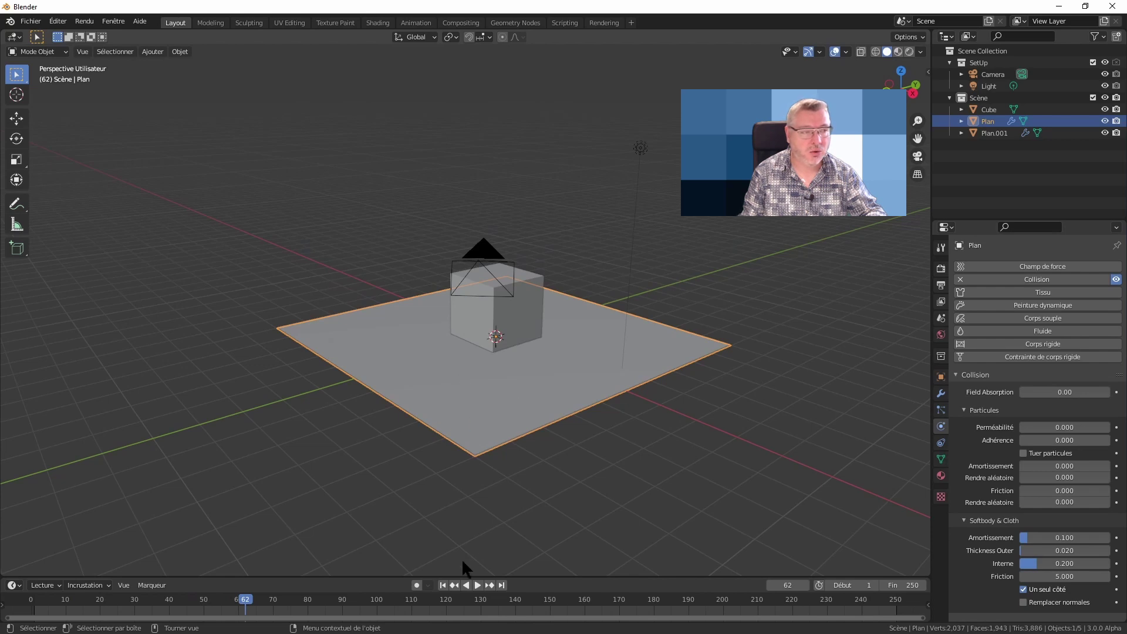
click(442, 585)
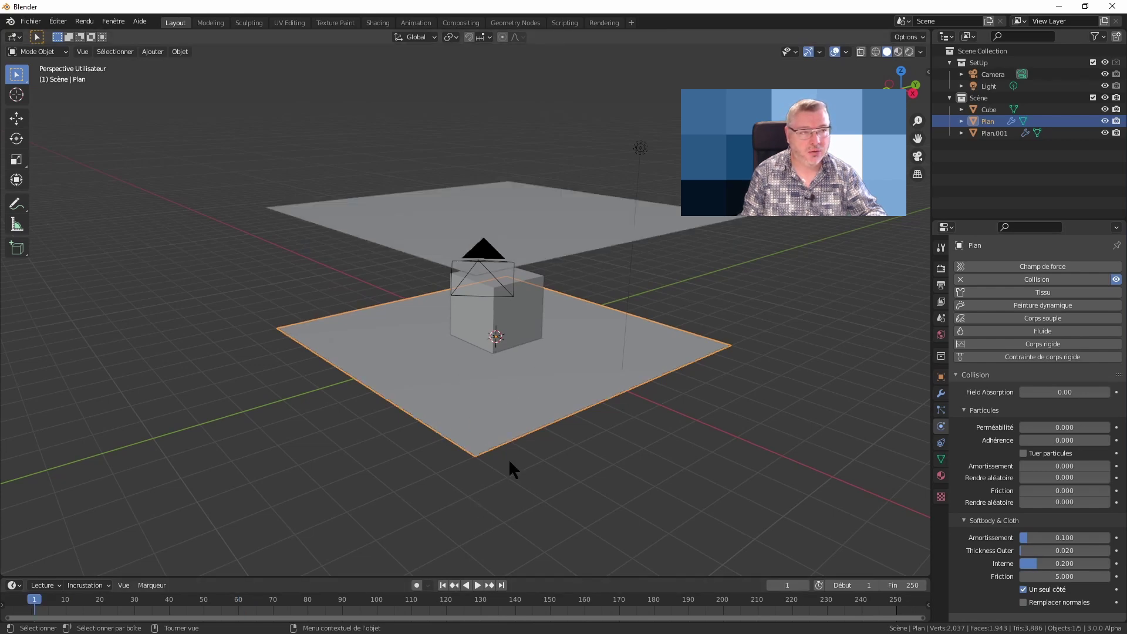
Step: Select the cube and replay the cloth, stopping at frame 89 to view the drape
click(536, 283)
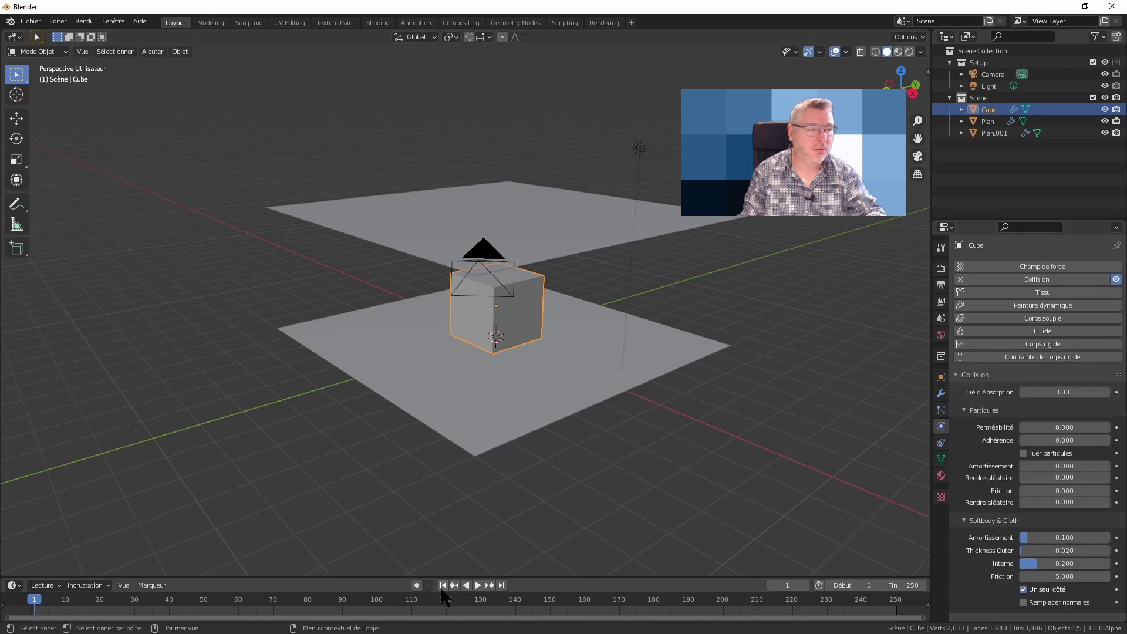
key(space)
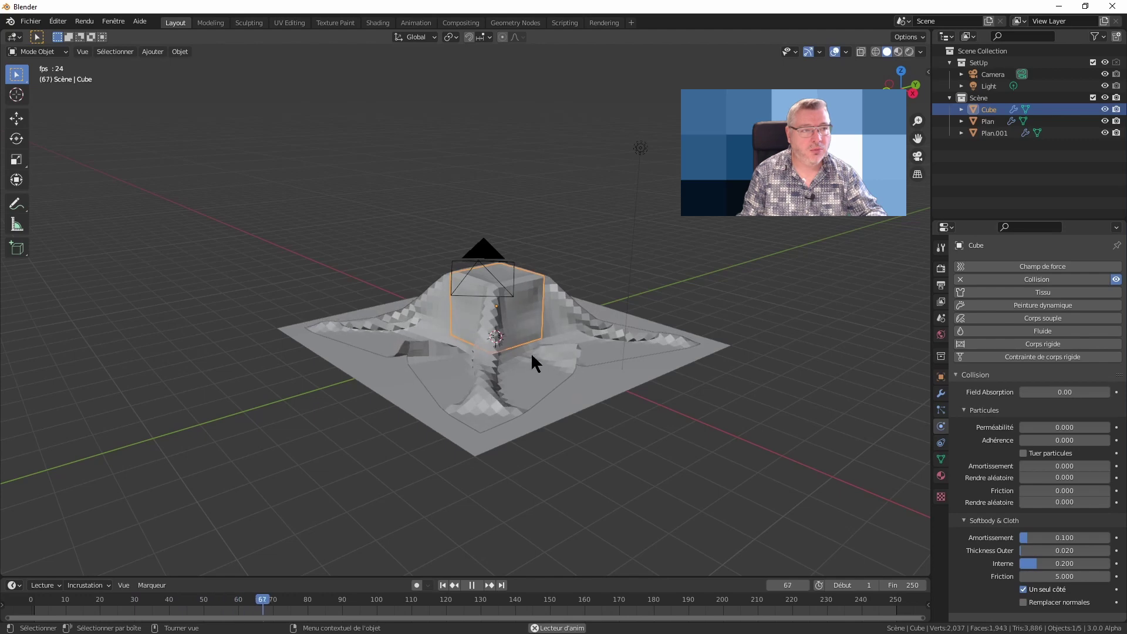
key(space)
middle_drag(566, 440, 580, 485)
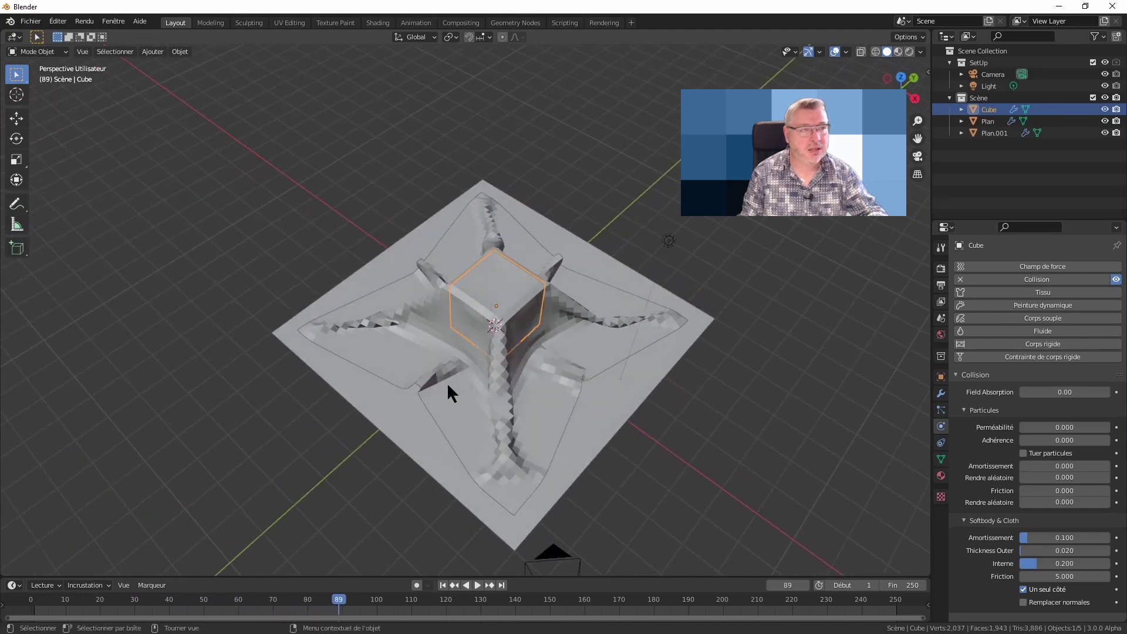
mouse_move(531, 389)
middle_down()
mouse_move(520, 339)
mouse_move(564, 364)
mouse_move(575, 449)
middle_up()
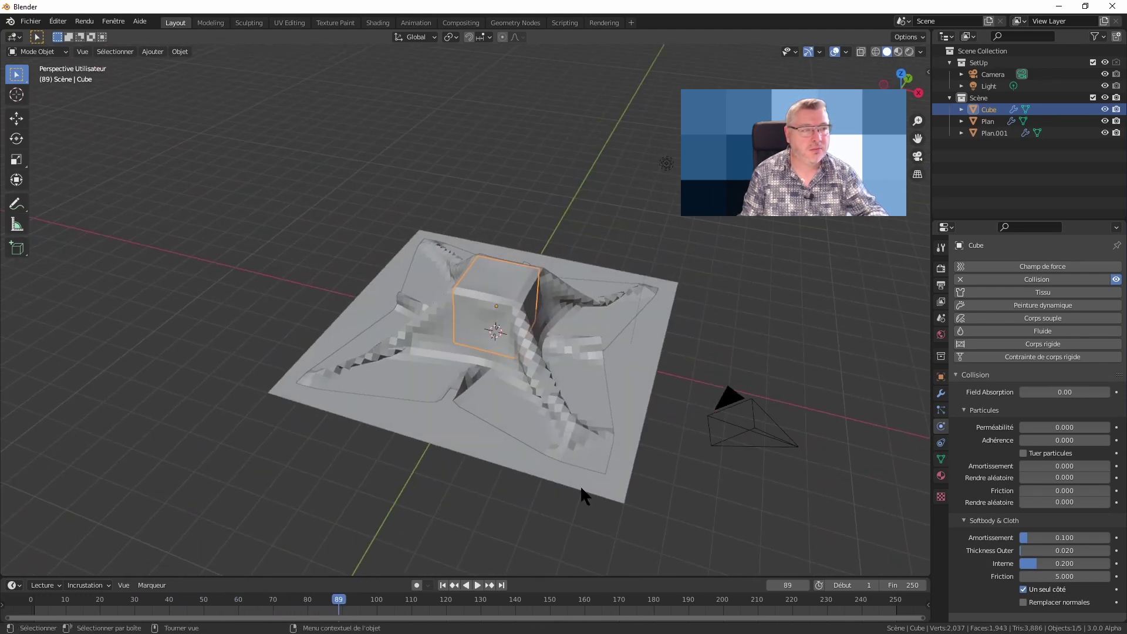
Step: Smooth-shade the draped Plan.001 and show its Subdivision and Cloth modifier stack
click(558, 409)
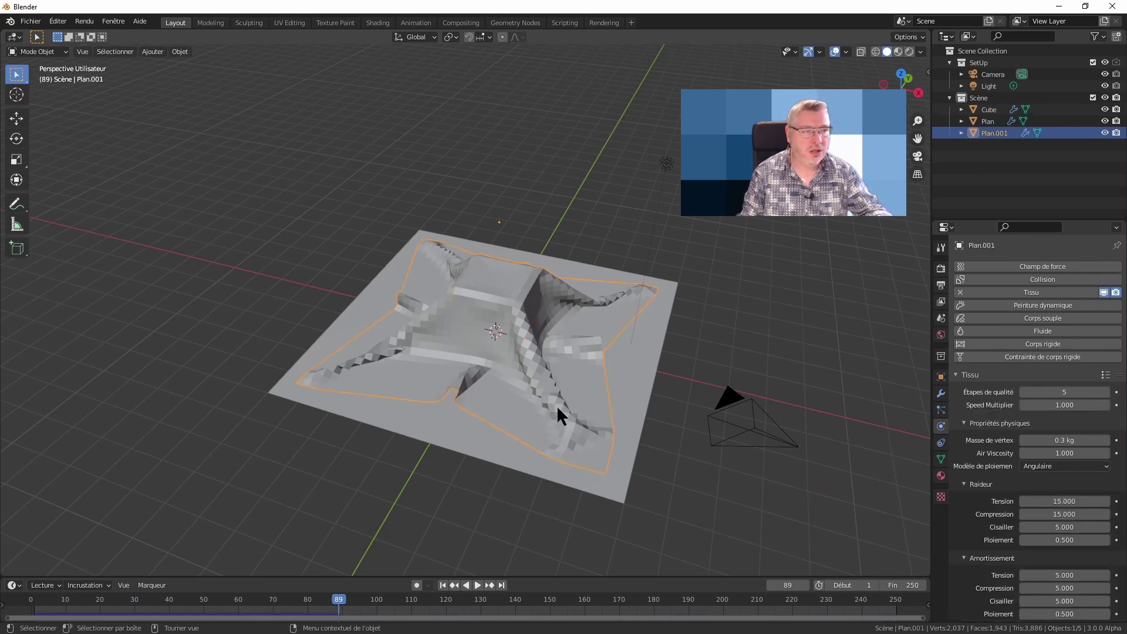
right_click(558, 409)
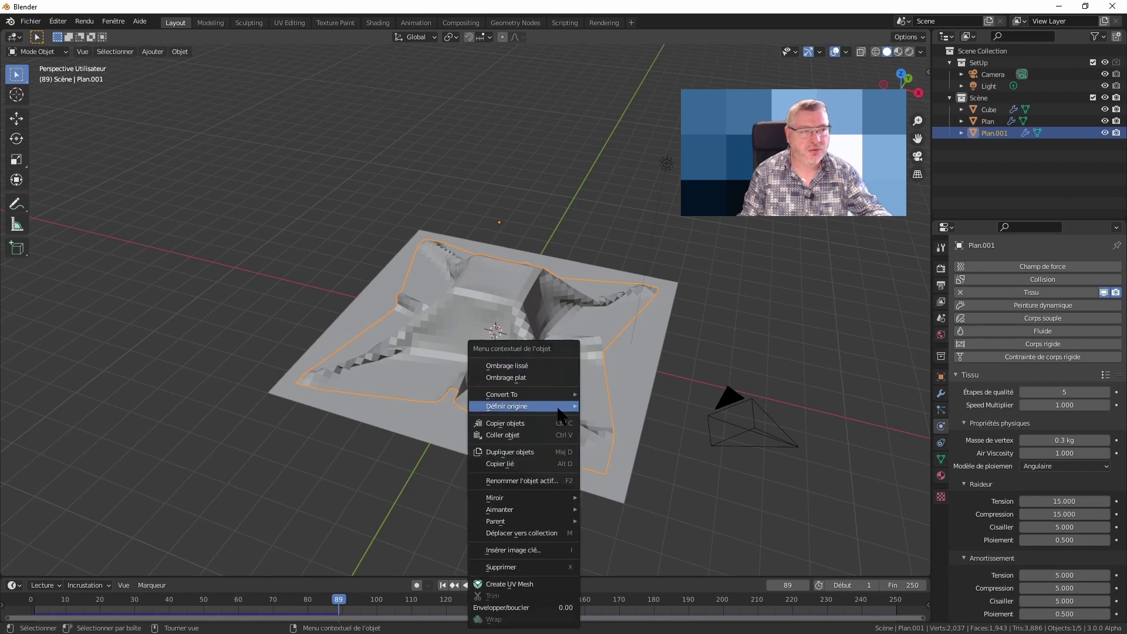
click(530, 364)
mouse_move(528, 360)
middle_down()
mouse_move(488, 350)
mouse_move(494, 373)
mouse_move(533, 375)
mouse_move(519, 319)
middle_up()
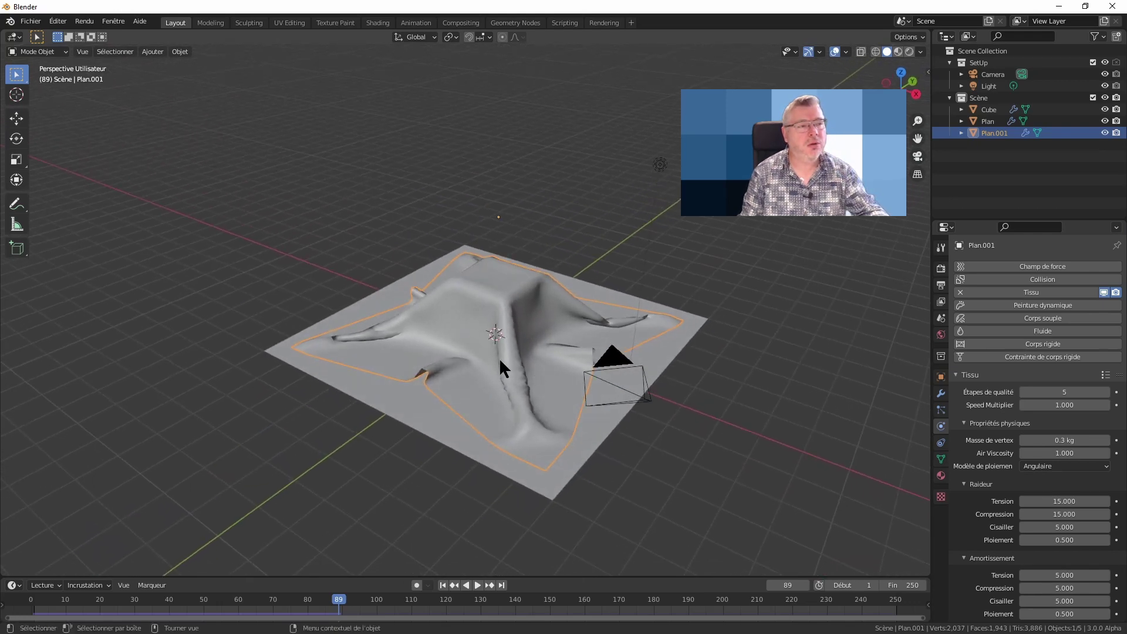
scroll(521, 385, up, 5)
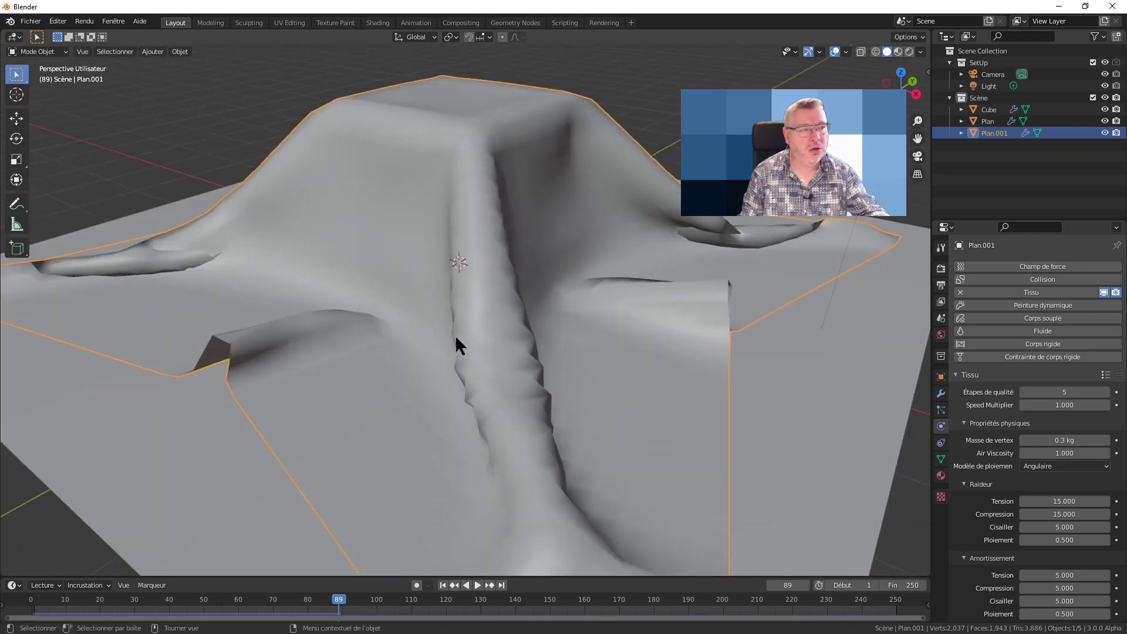
scroll(529, 404, down, 3)
scroll(530, 404, down, 2)
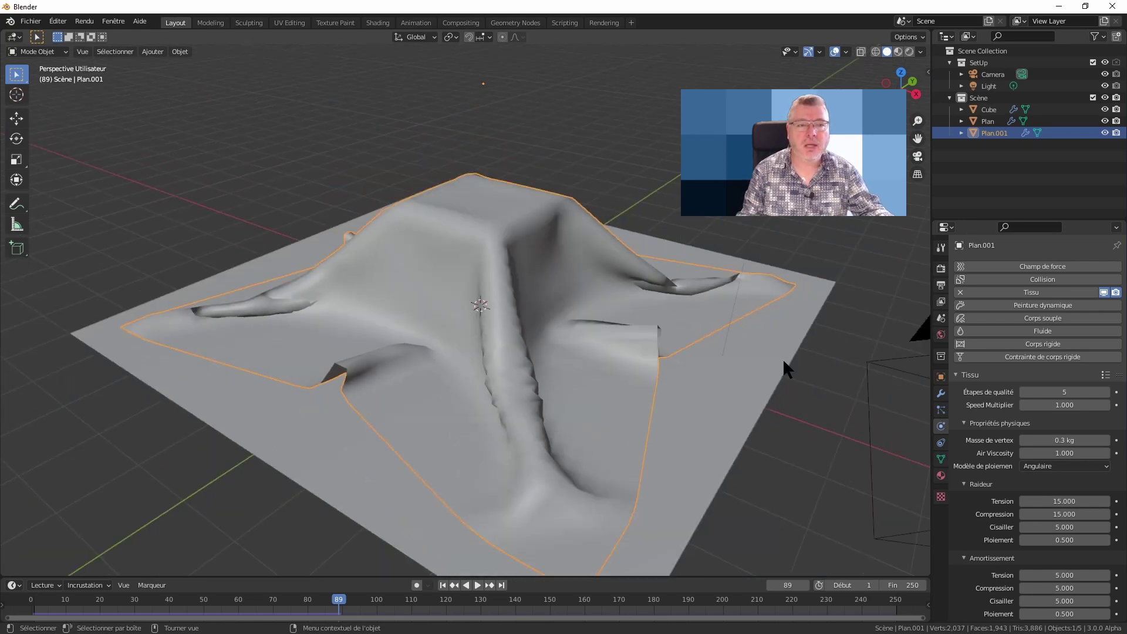
click(941, 394)
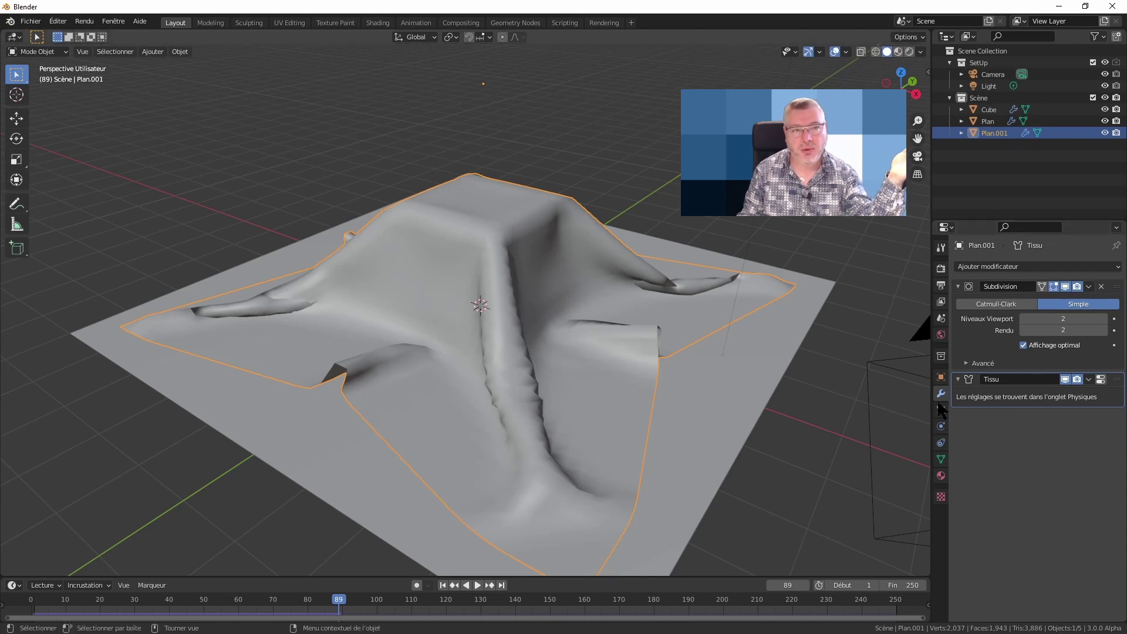
Step: Add a second Subdivision Surface modifier at viewport level 2 after the cloth
click(992, 267)
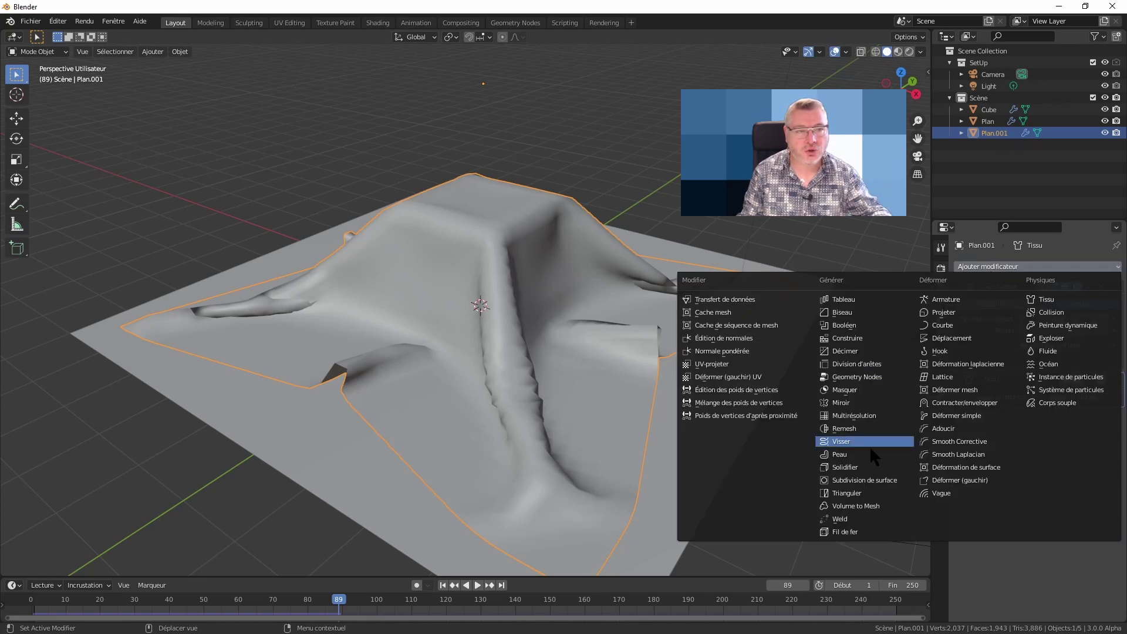
click(864, 480)
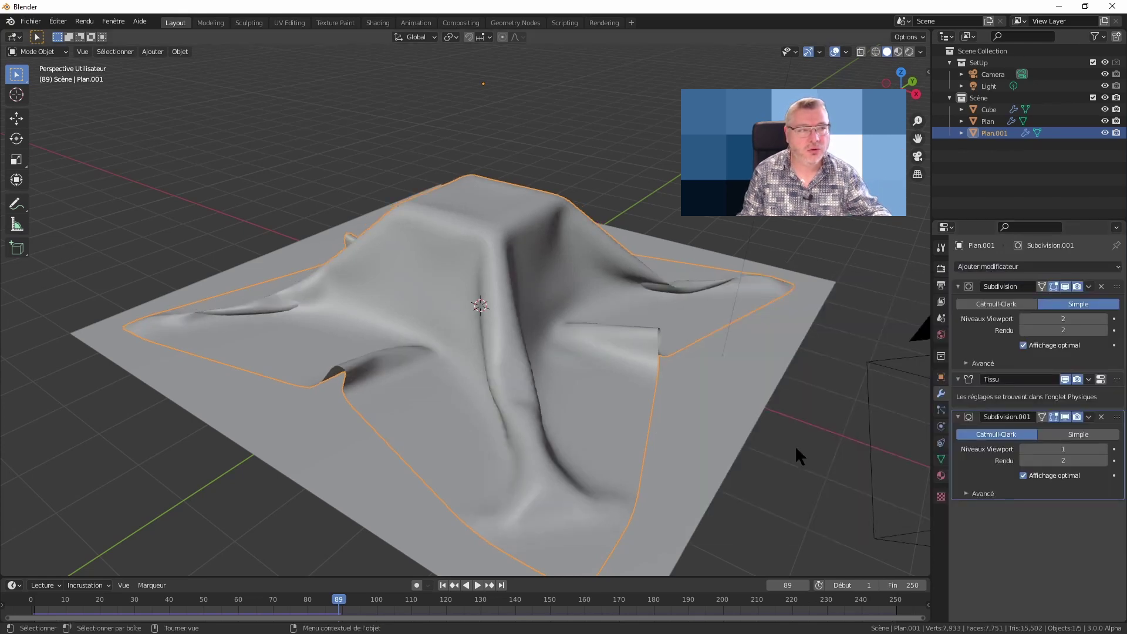
click(1103, 449)
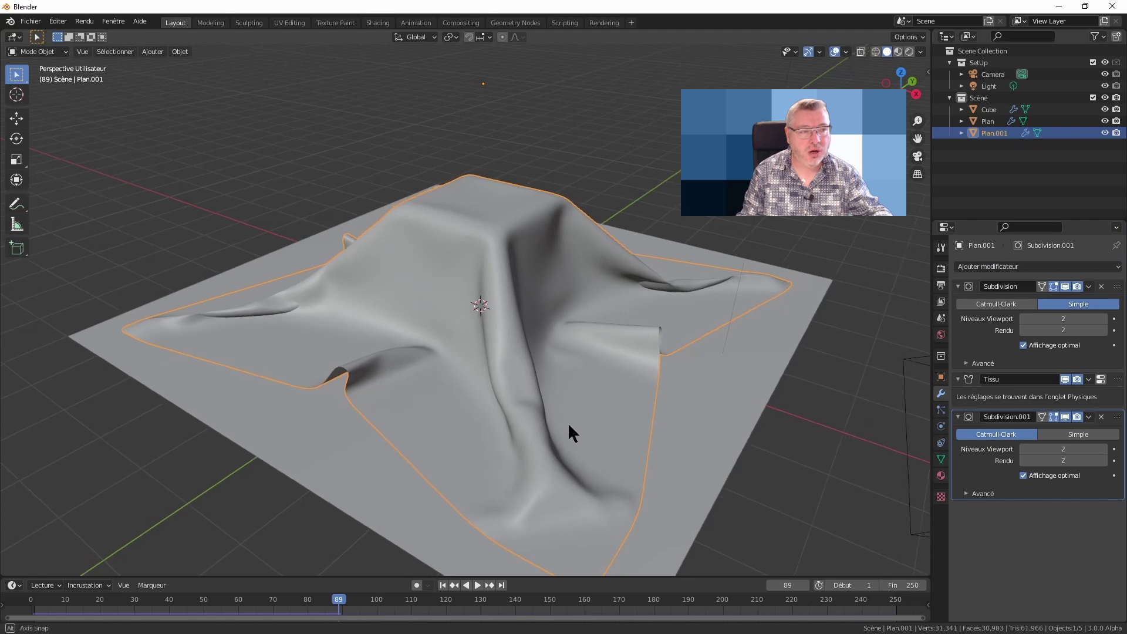
middle_drag(568, 425, 590, 404)
mouse_move(607, 357)
middle_down()
mouse_move(611, 377)
mouse_move(452, 360)
mouse_move(495, 395)
middle_up()
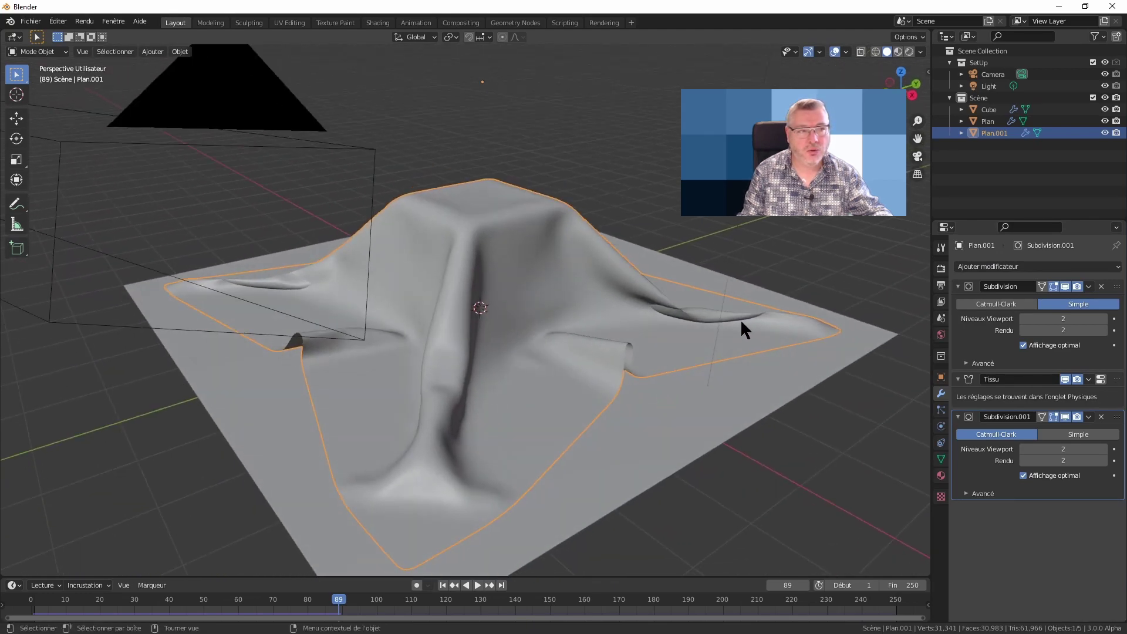
middle_drag(461, 351, 487, 360)
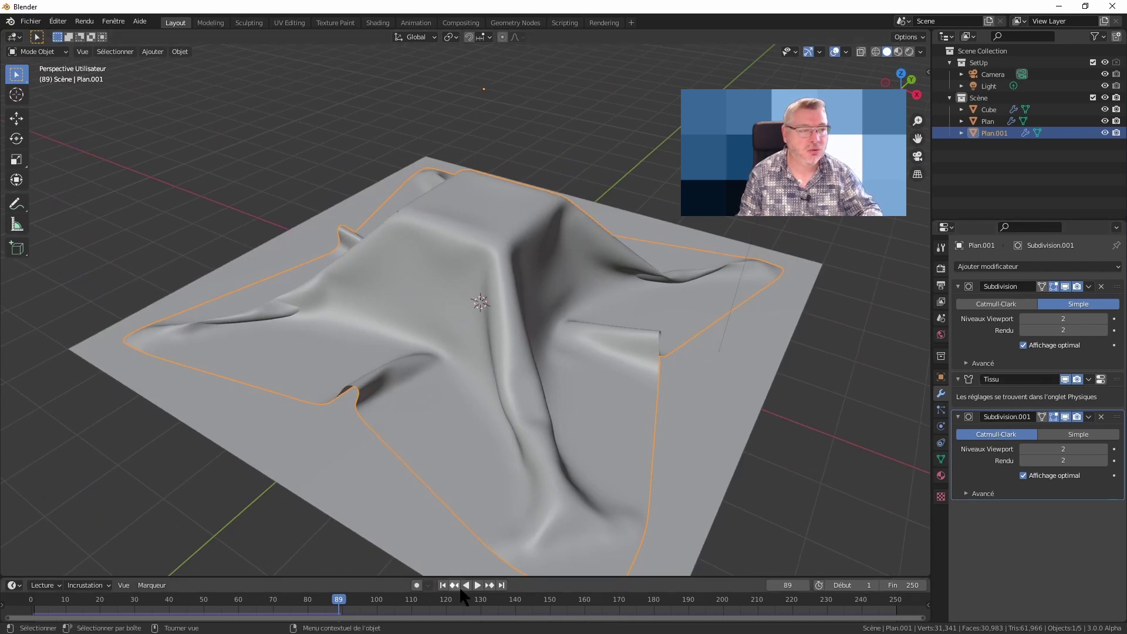
Step: Replay the drape from frame 1 to frame 137 and reselect the cloth plane Plan.001
click(443, 585)
key(space)
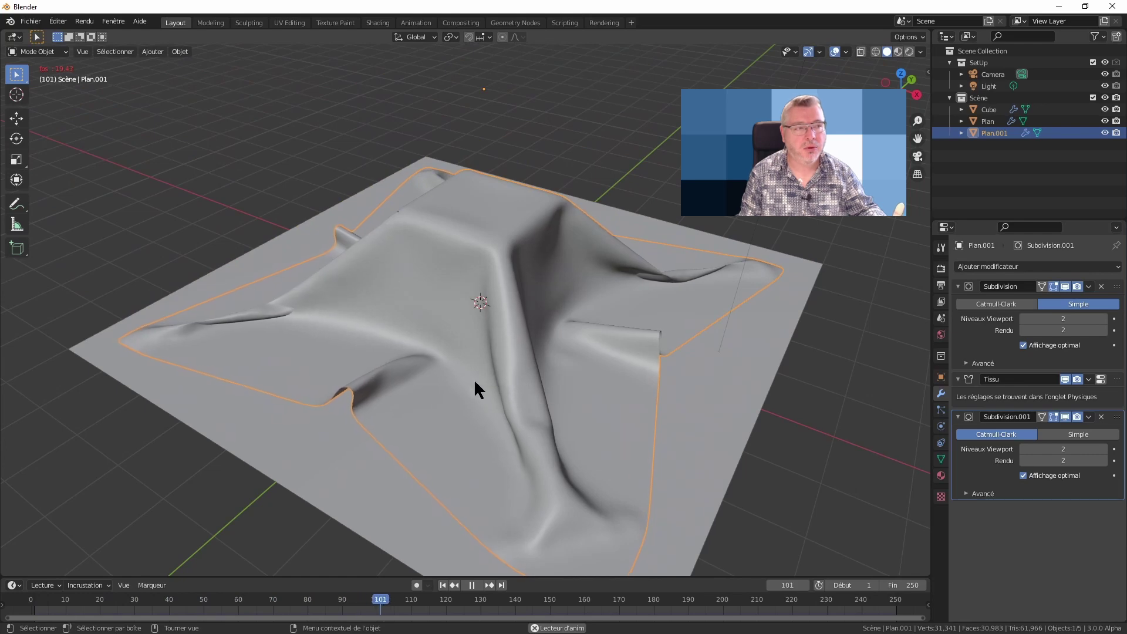
mouse_move(474, 384)
middle_down()
mouse_move(544, 435)
mouse_move(387, 391)
mouse_move(466, 421)
mouse_move(471, 399)
mouse_move(372, 425)
mouse_move(370, 443)
mouse_move(407, 428)
mouse_move(783, 449)
middle_up()
key(space)
scroll(344, 444, up, 4)
scroll(343, 442, up, 2)
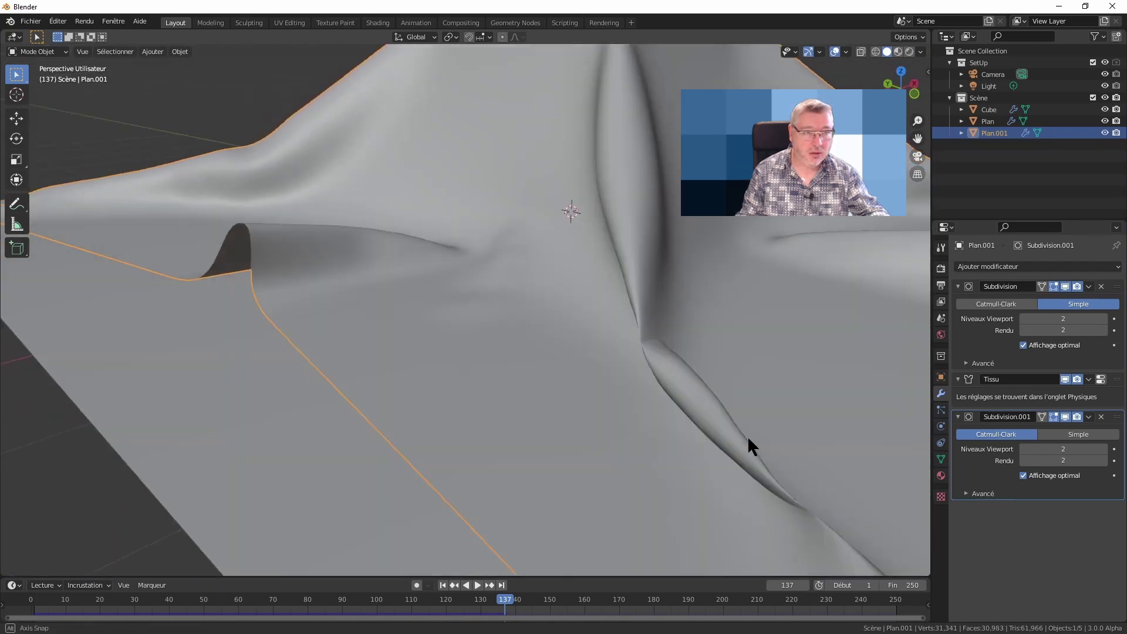
middle_drag(776, 421, 621, 424)
scroll(322, 363, down, 5)
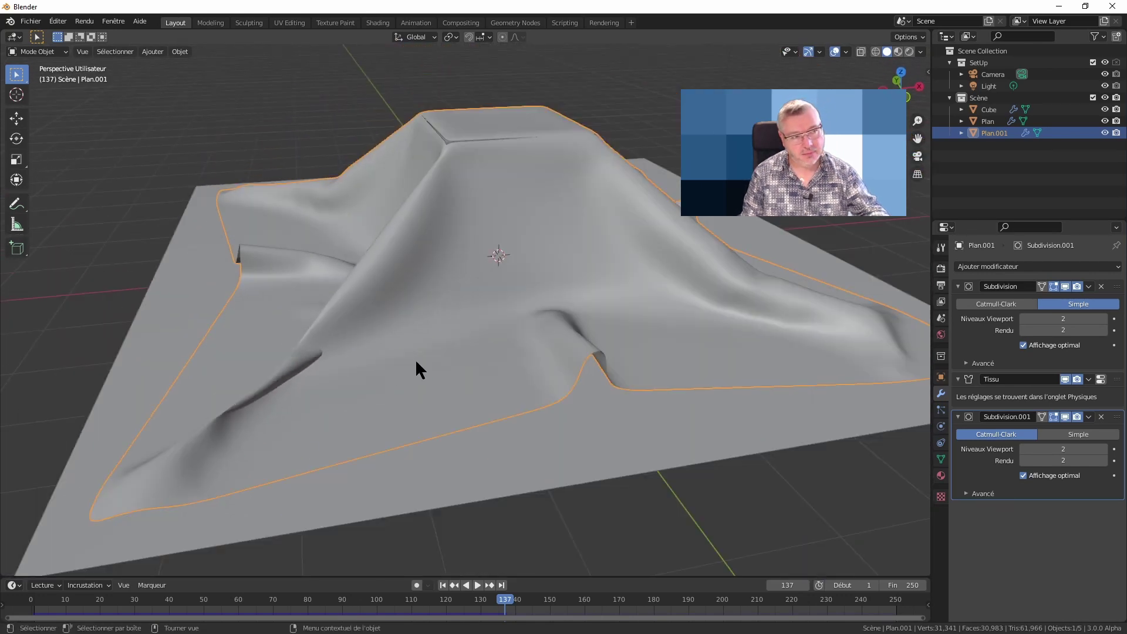
click(413, 361)
click(421, 316)
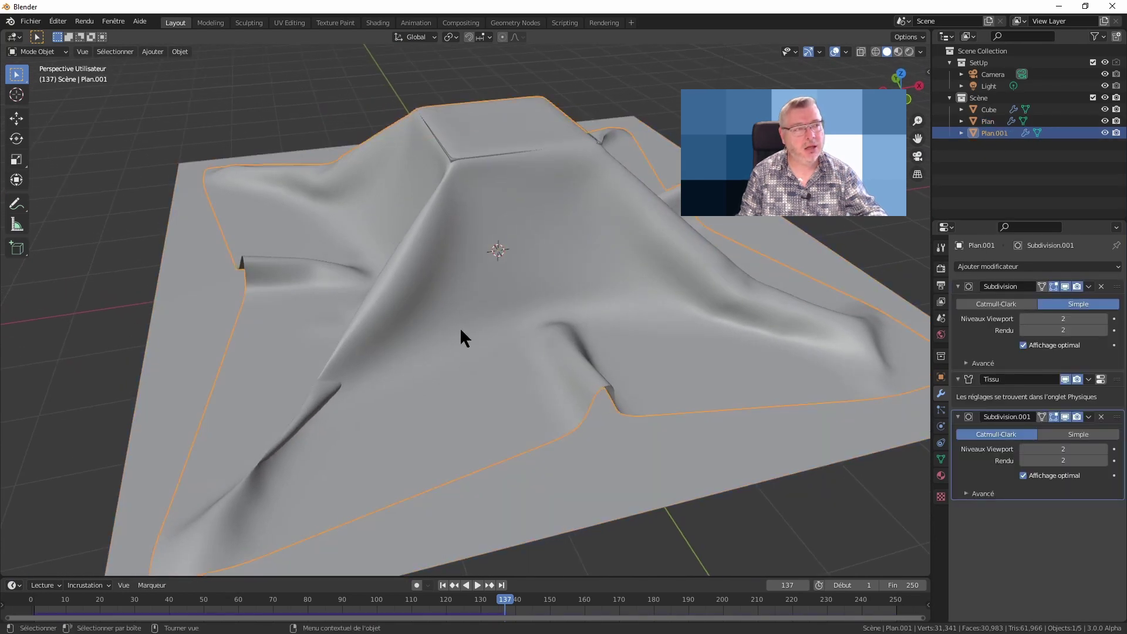
Step: Turn on Self Collisions in the cloth's Collisions settings
click(942, 426)
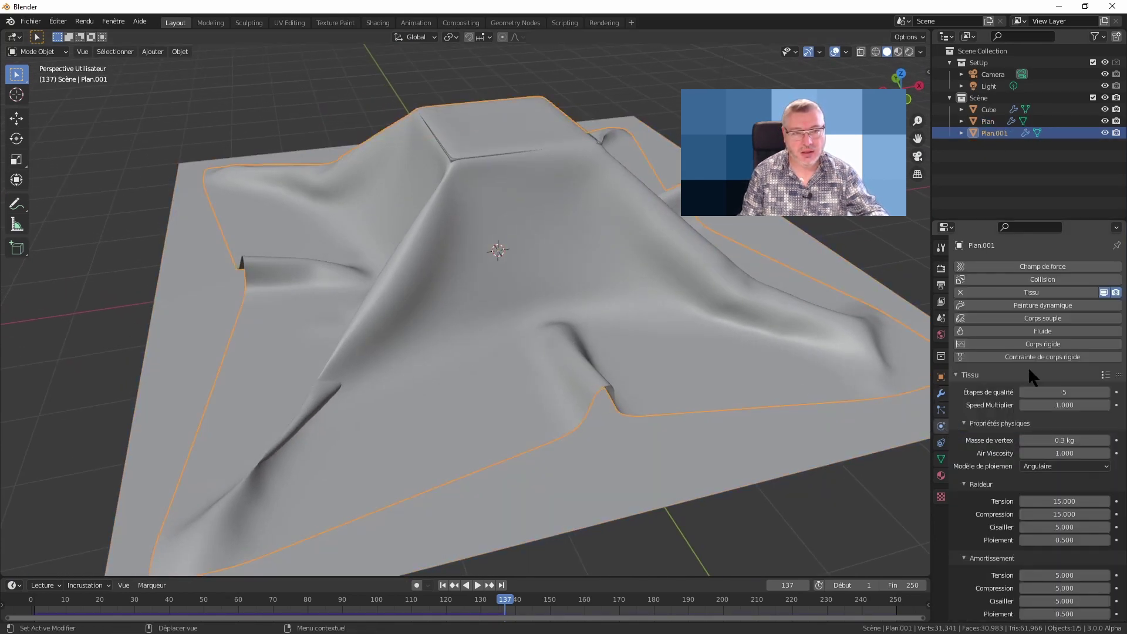
scroll(1007, 431, down, 5)
scroll(1007, 440, down, 5)
scroll(1006, 447, down, 5)
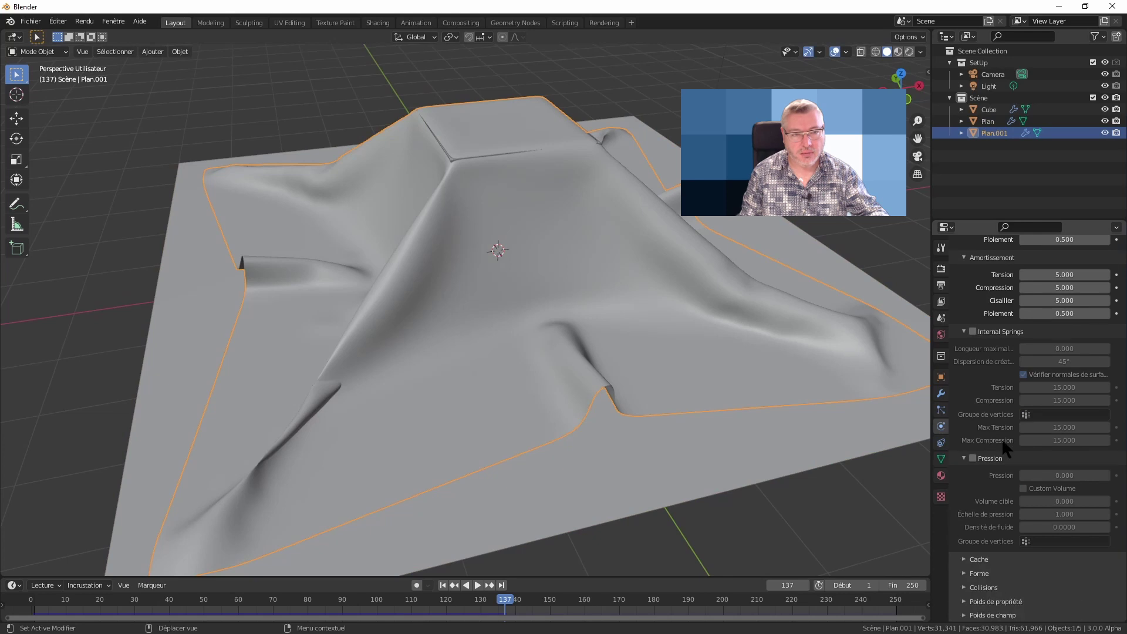
click(975, 587)
scroll(979, 572, down, 4)
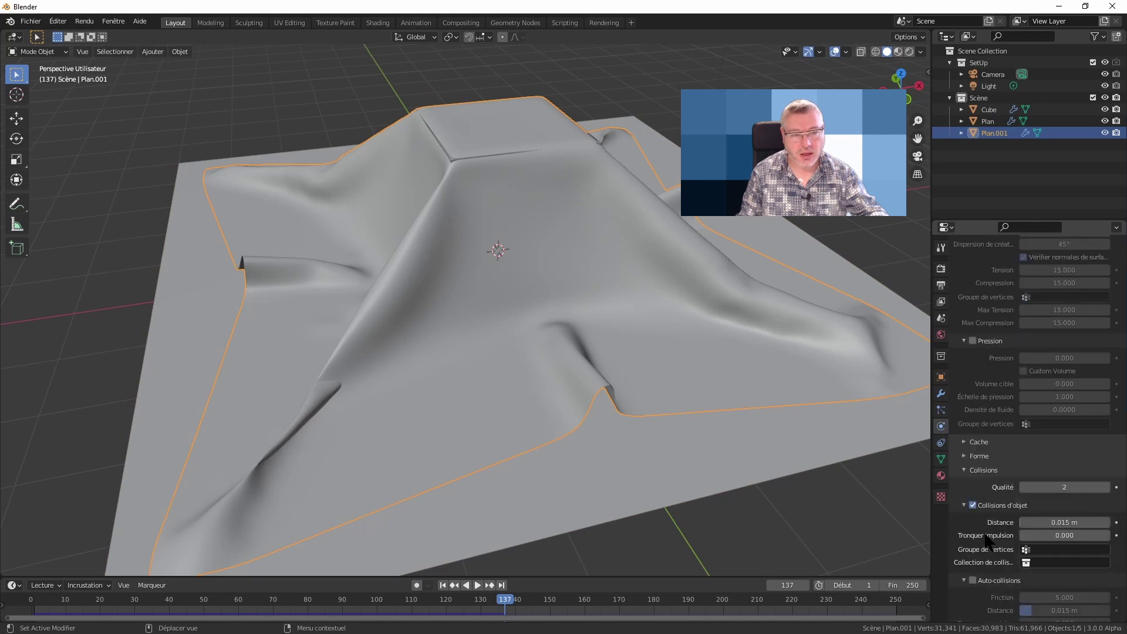
scroll(988, 543, down, 3)
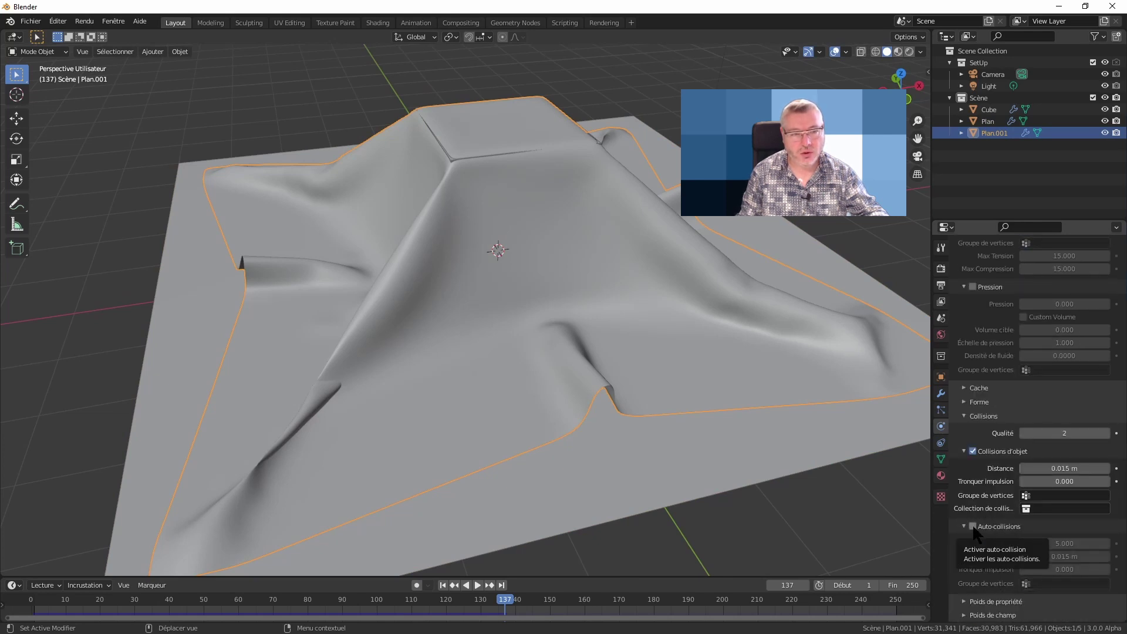
click(973, 527)
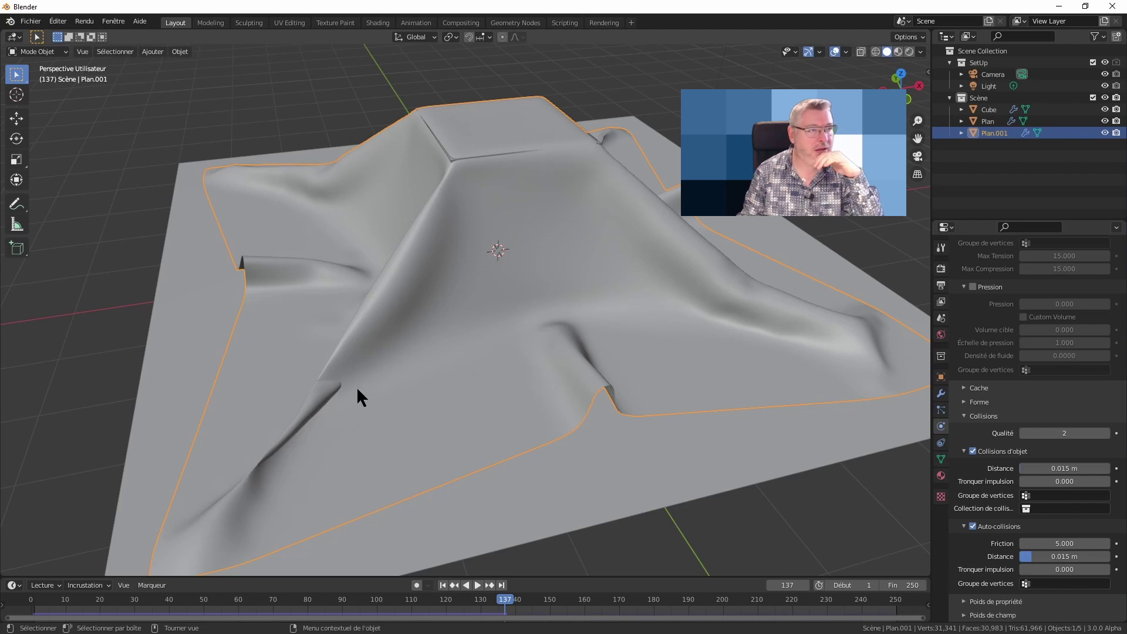
Step: Replay the self-colliding drape to frame 225, then rewind to frame 1
click(443, 585)
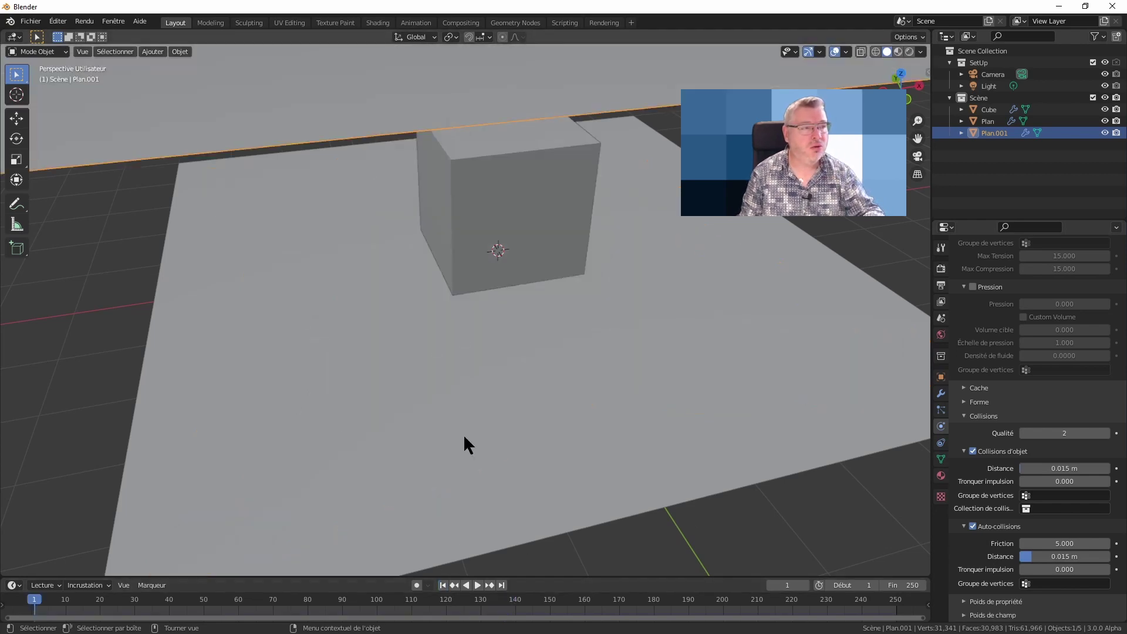
key(space)
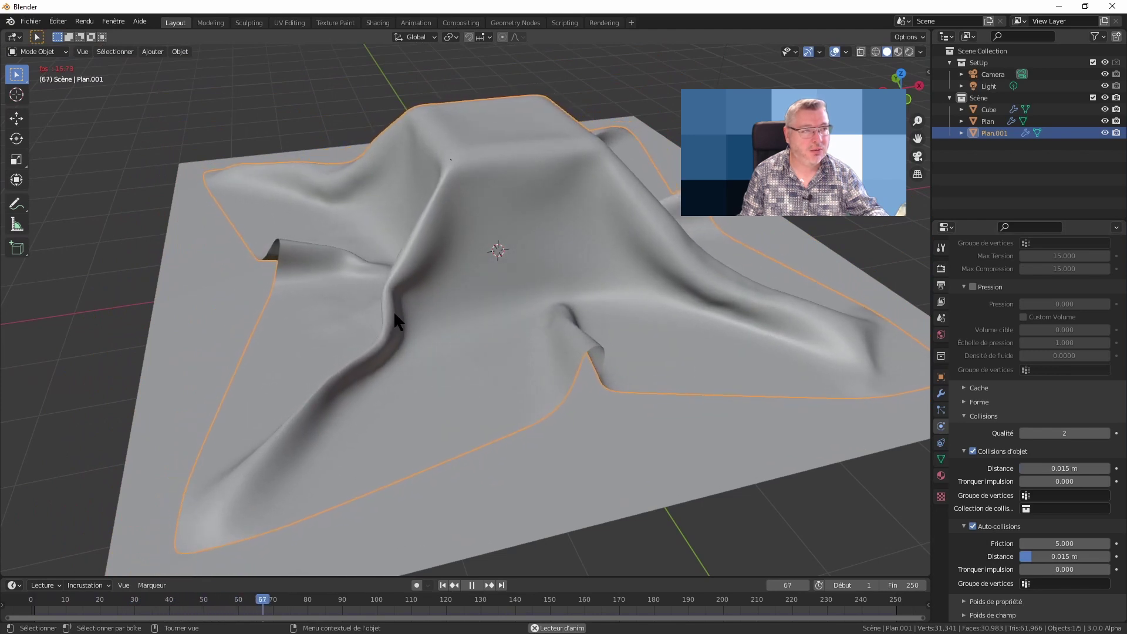
mouse_move(348, 450)
middle_down()
mouse_move(381, 465)
mouse_move(418, 442)
middle_up()
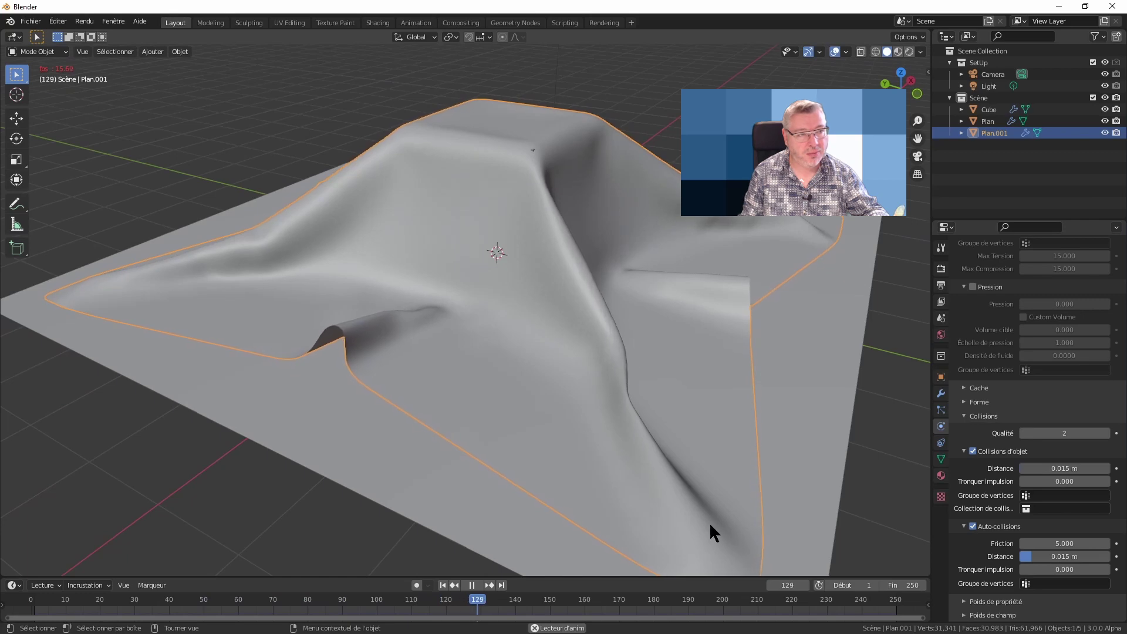
mouse_move(412, 332)
middle_down()
mouse_move(486, 372)
mouse_move(457, 398)
middle_up()
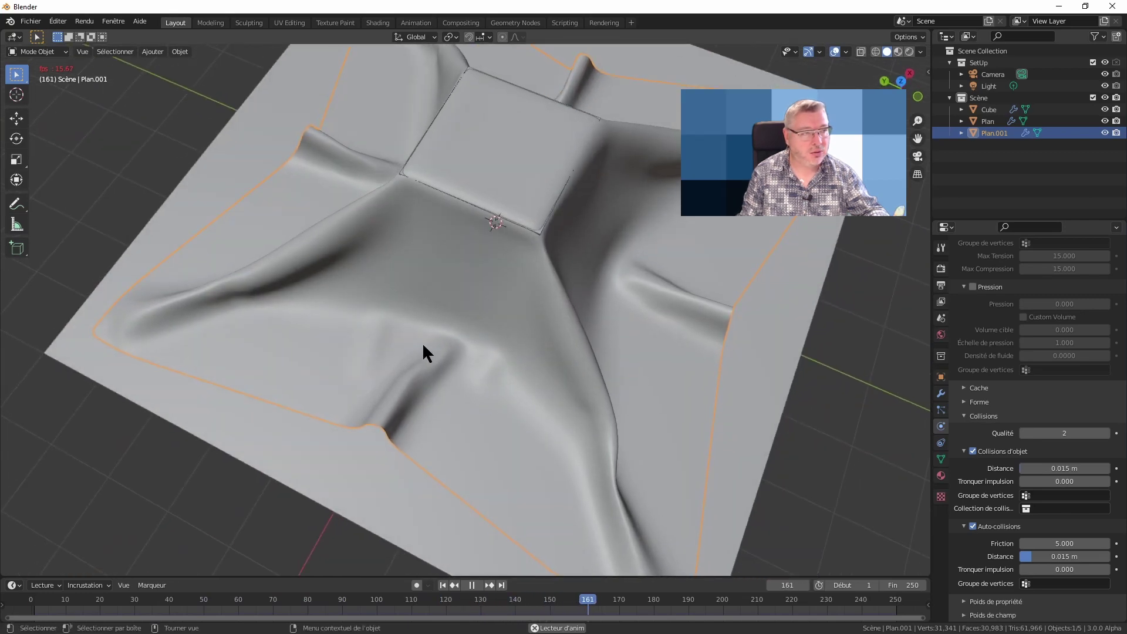
mouse_move(691, 438)
middle_down()
mouse_move(604, 443)
mouse_move(593, 425)
middle_up()
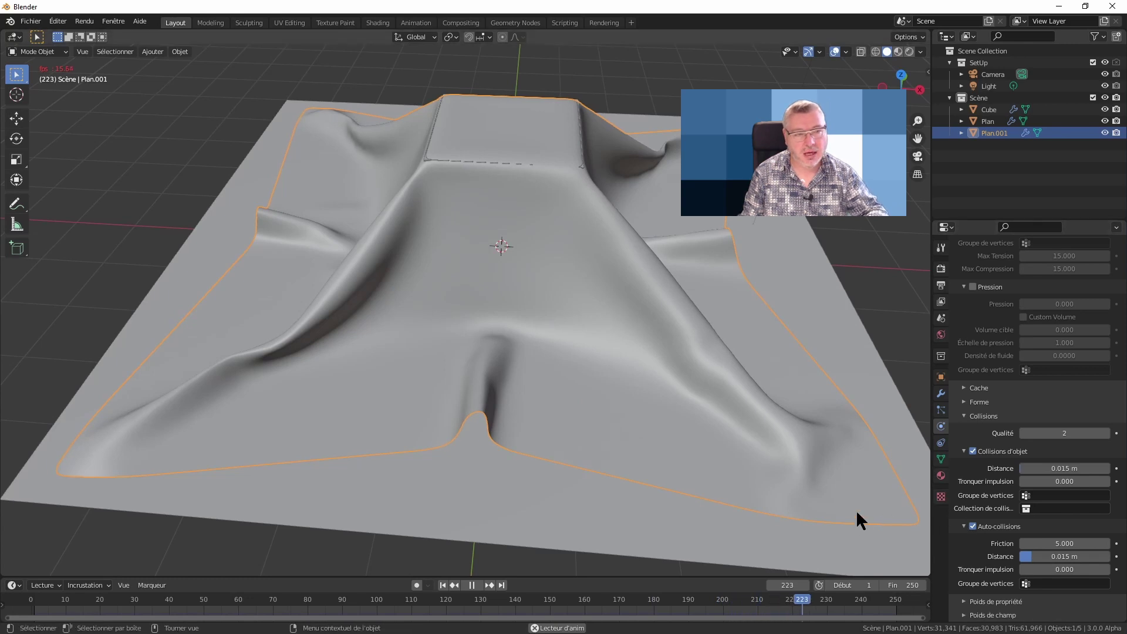
key(space)
mouse_move(554, 343)
middle_down()
mouse_move(559, 370)
mouse_move(547, 349)
middle_up()
scroll(533, 334, down, 1)
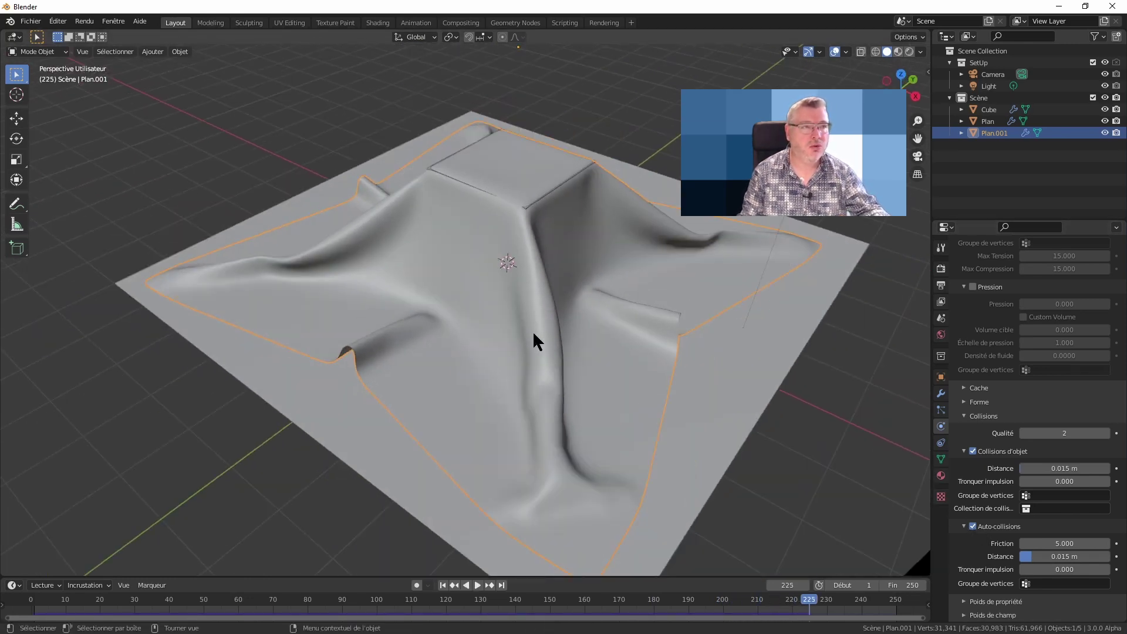
click(442, 585)
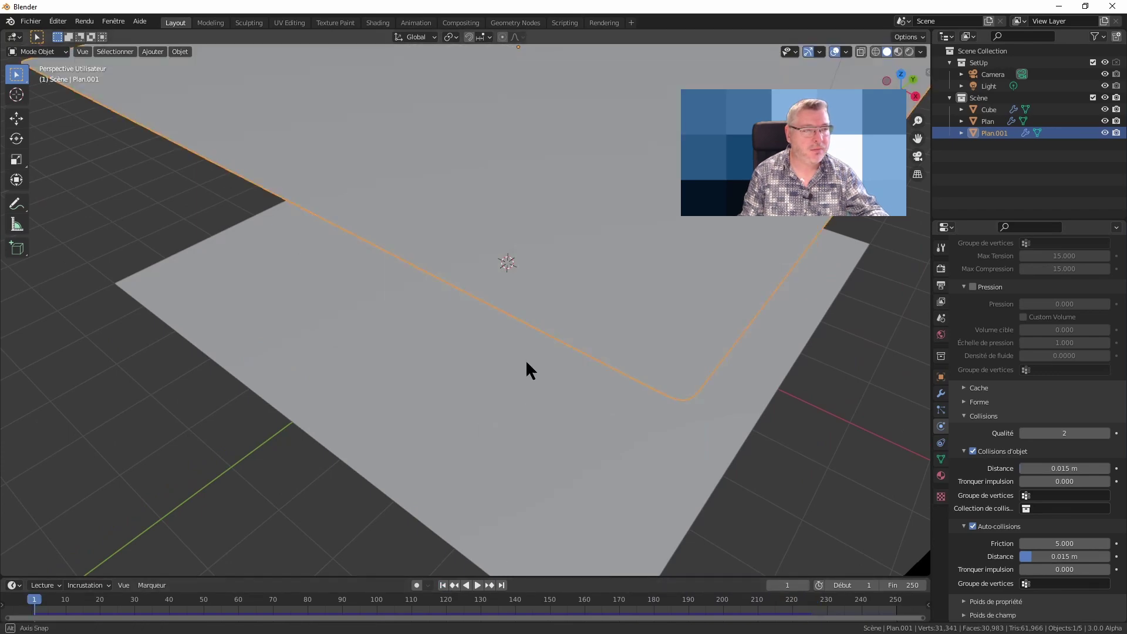
mouse_move(526, 360)
middle_down()
mouse_move(521, 343)
mouse_move(534, 327)
middle_up()
mouse_move(562, 246)
middle_down()
mouse_move(542, 297)
mouse_move(576, 238)
mouse_move(544, 270)
mouse_move(579, 302)
middle_up()
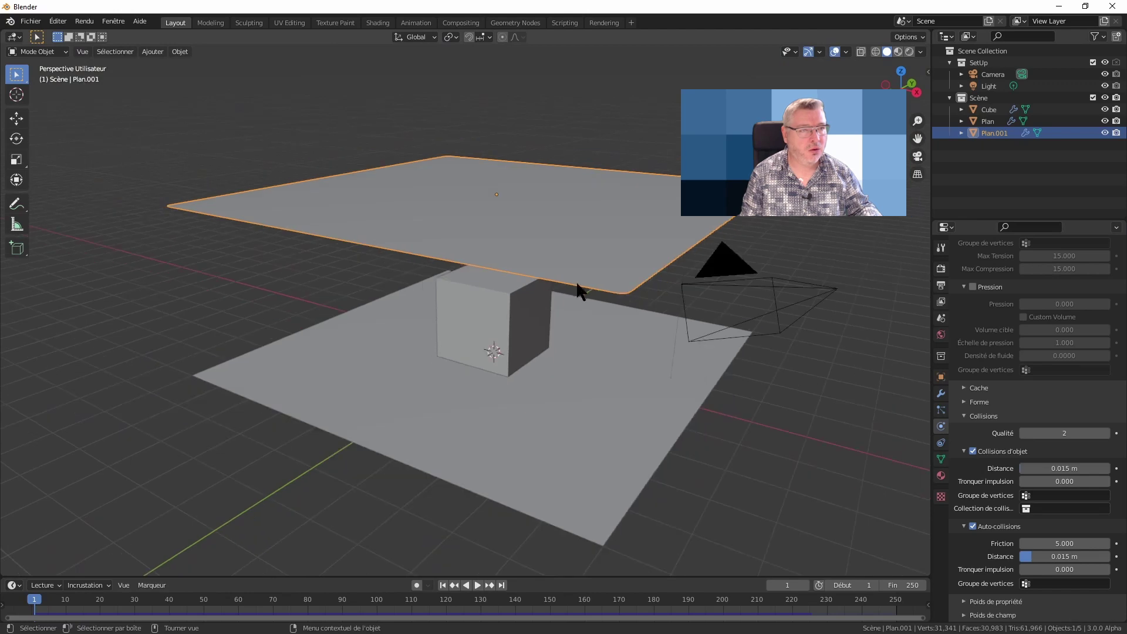
Step: Play the cloth, then apply the Cotton preset and replay the drape
key(space)
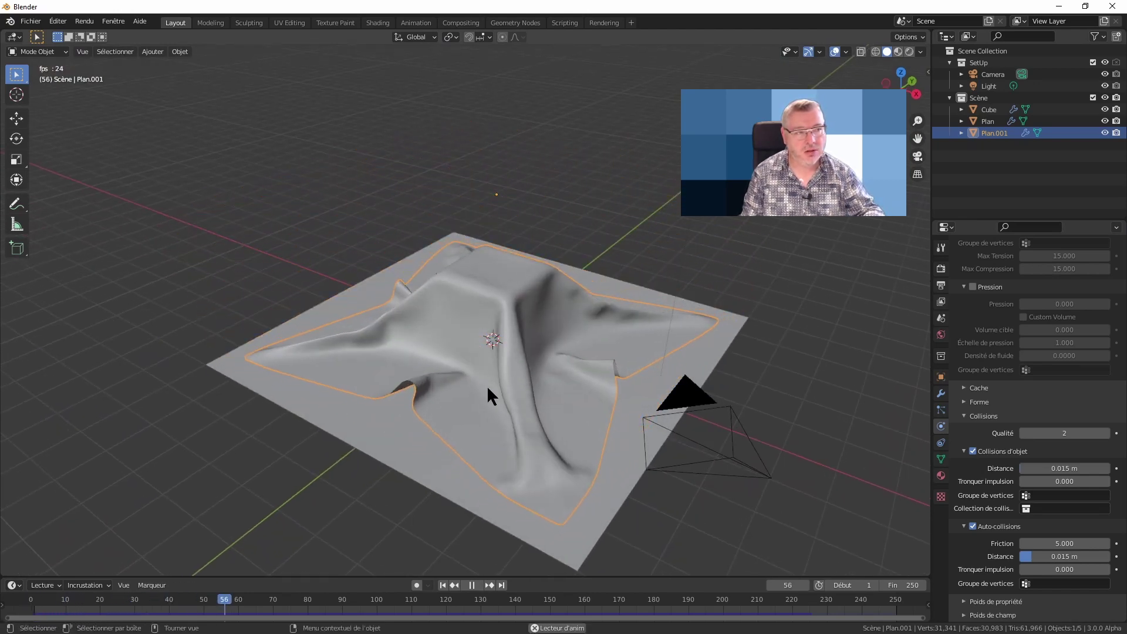
key(space)
scroll(1101, 404, up, 15)
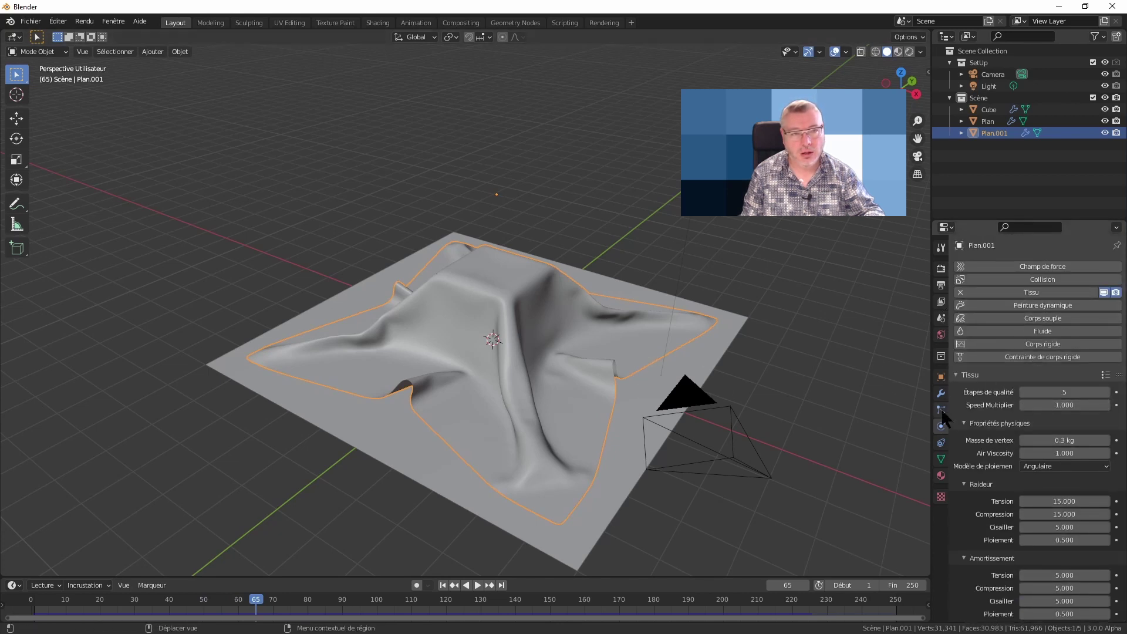
click(1105, 375)
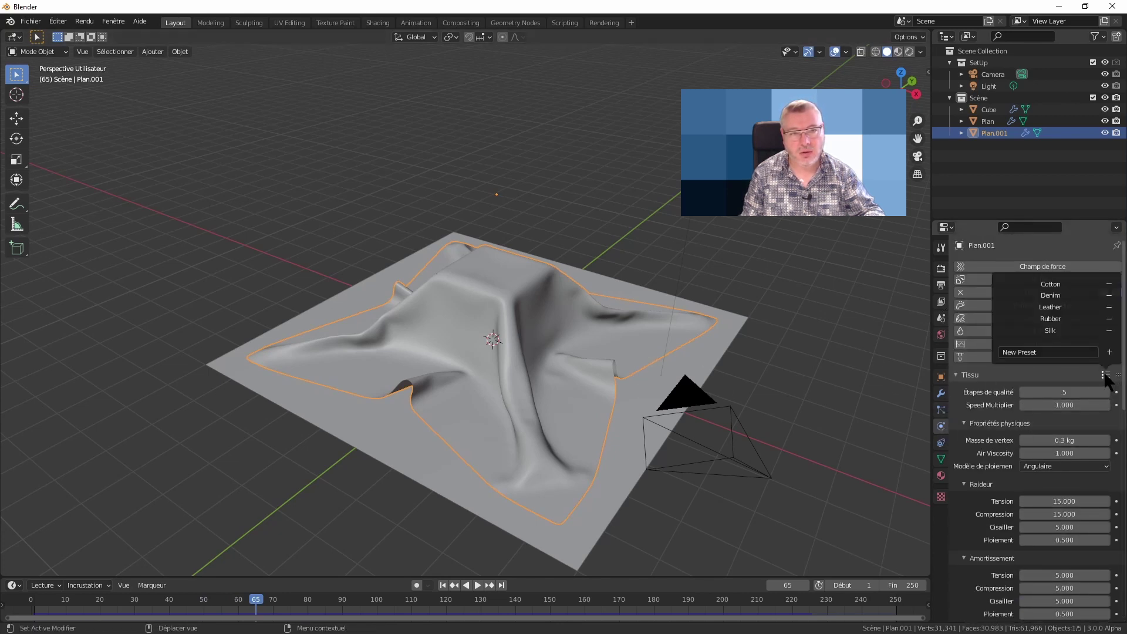
click(1065, 285)
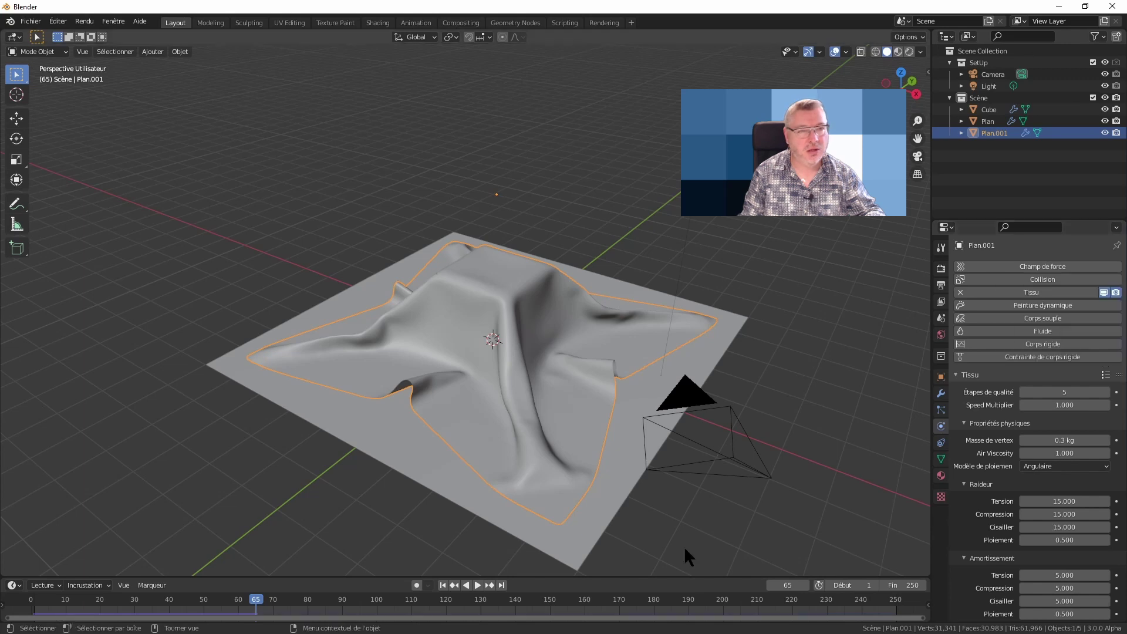
click(443, 585)
key(space)
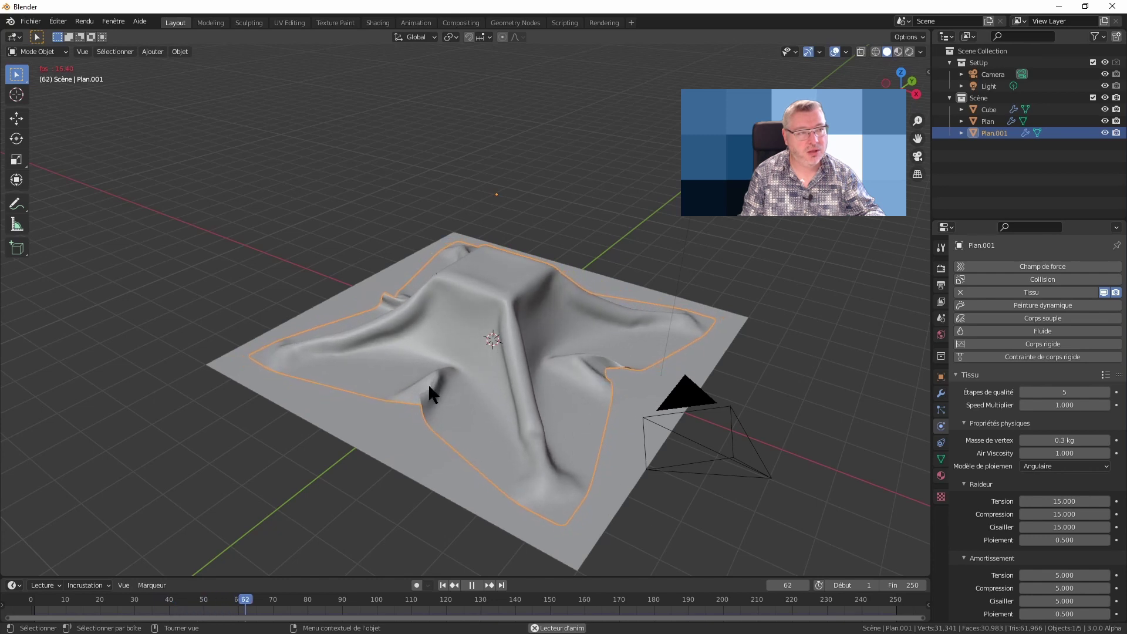
key(space)
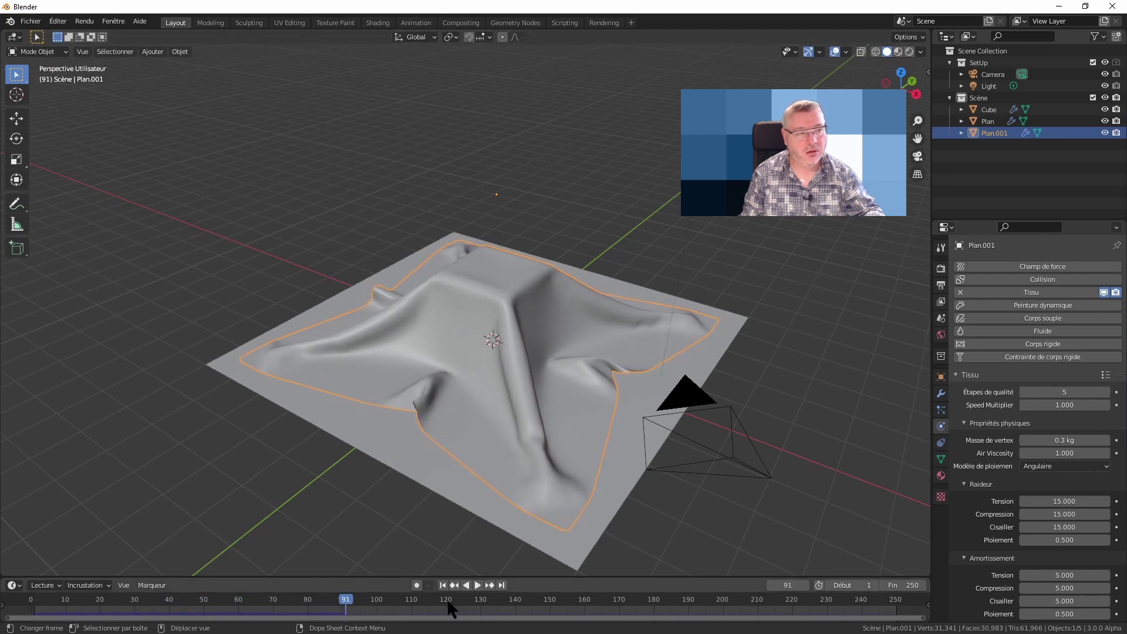
Step: Apply the Denim cloth preset and replay the drape from frame 1
click(442, 586)
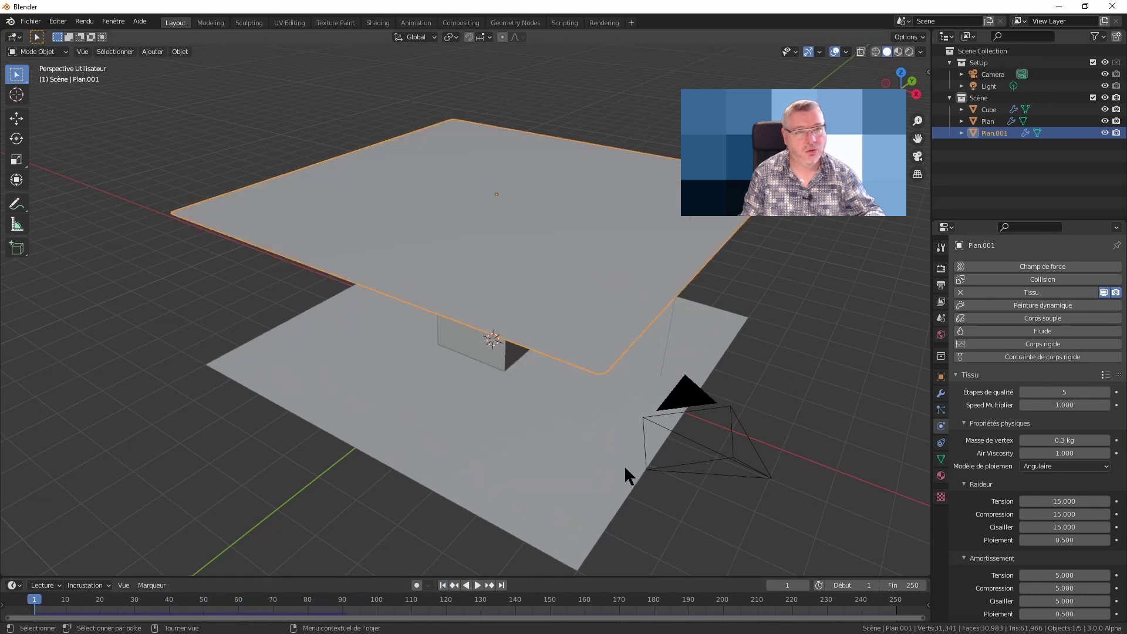
click(1104, 375)
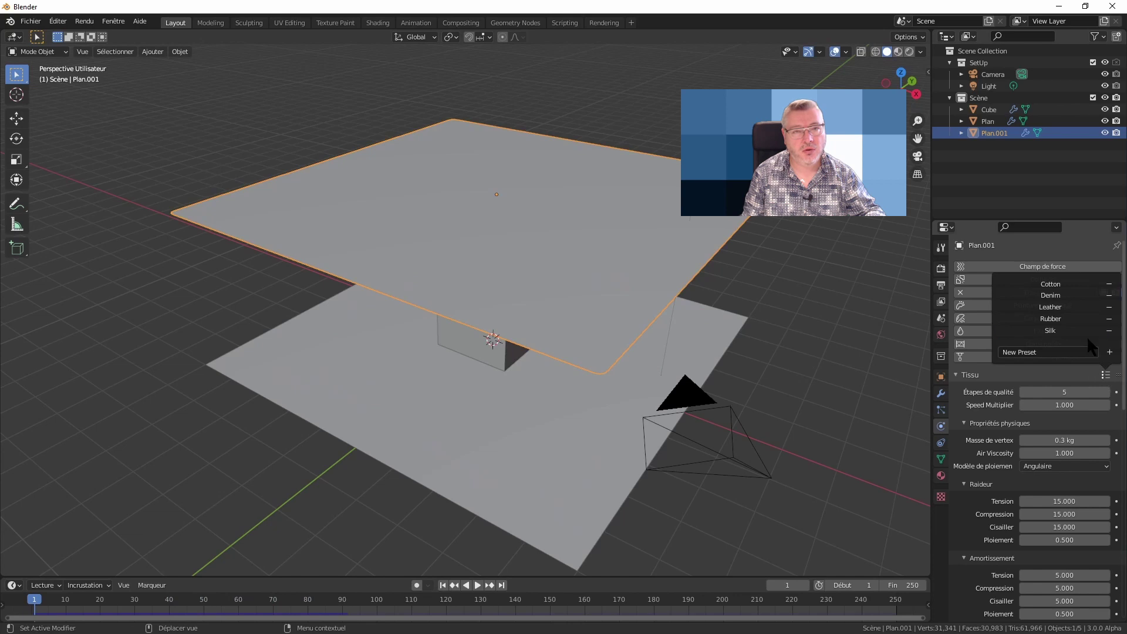
click(1068, 297)
key(space)
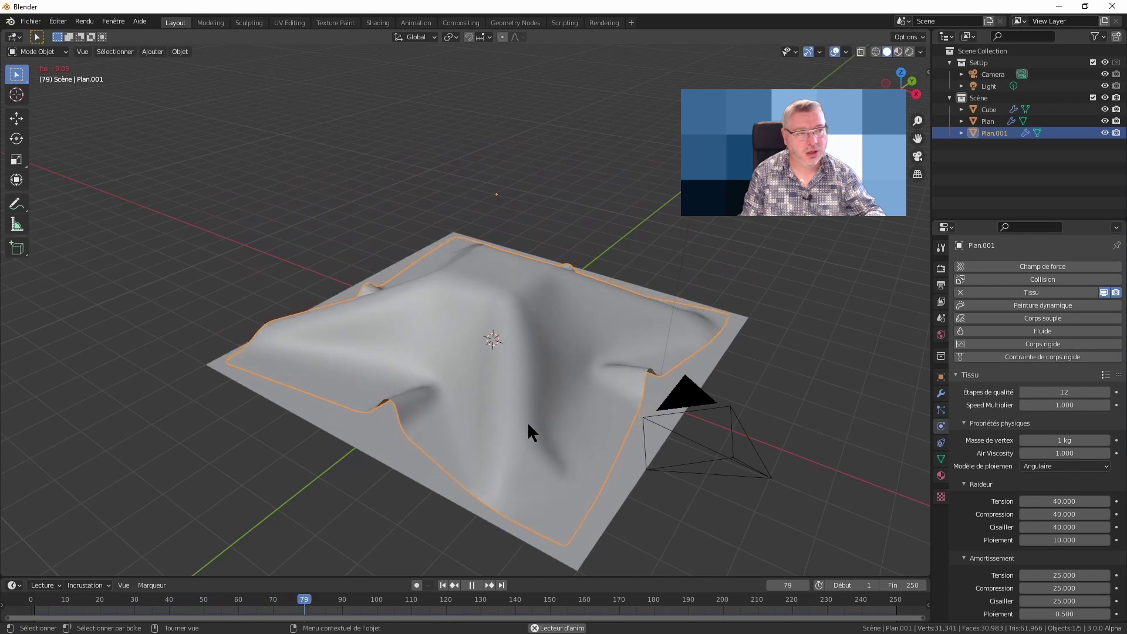
key(space)
Step: Apply the Leather cloth preset, replay the fall, and stop with Escape
click(444, 585)
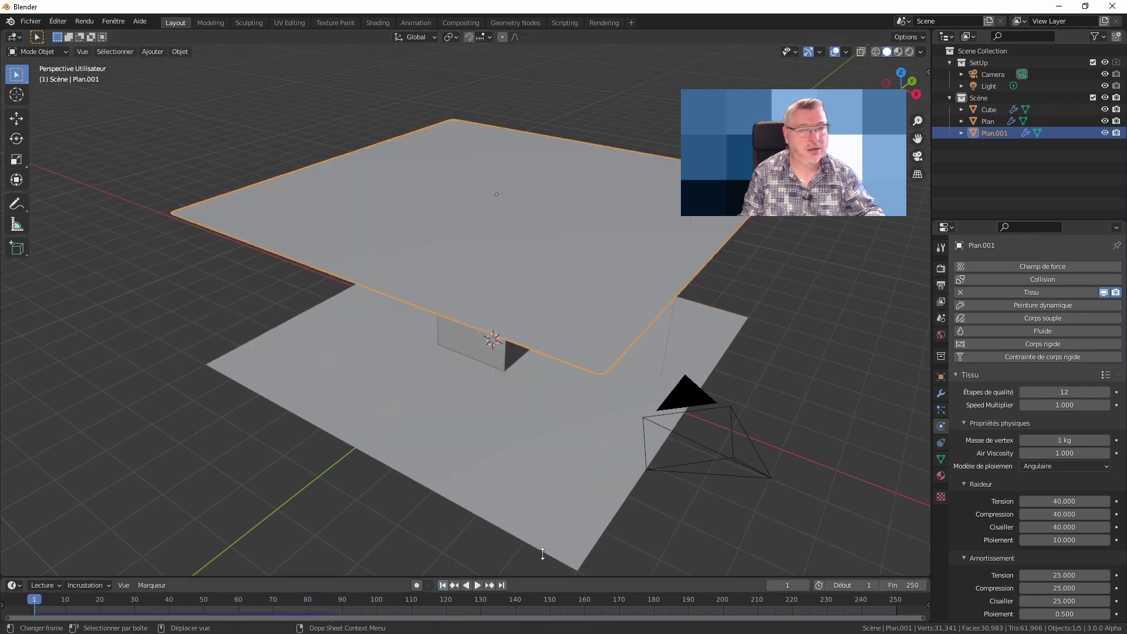
click(1105, 374)
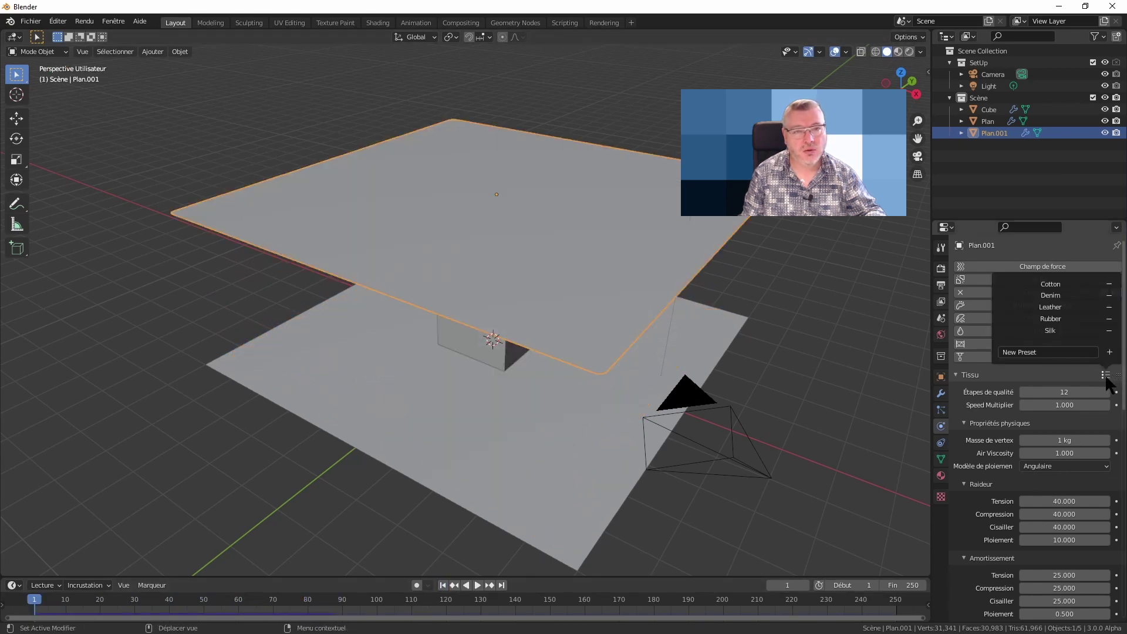
click(1050, 307)
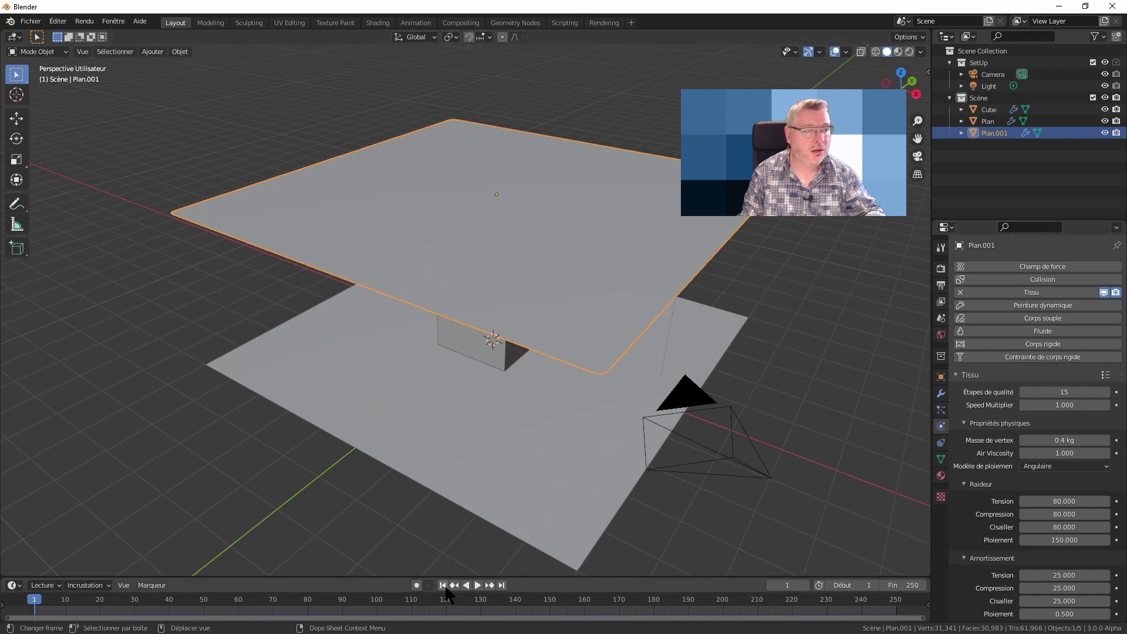
key(space)
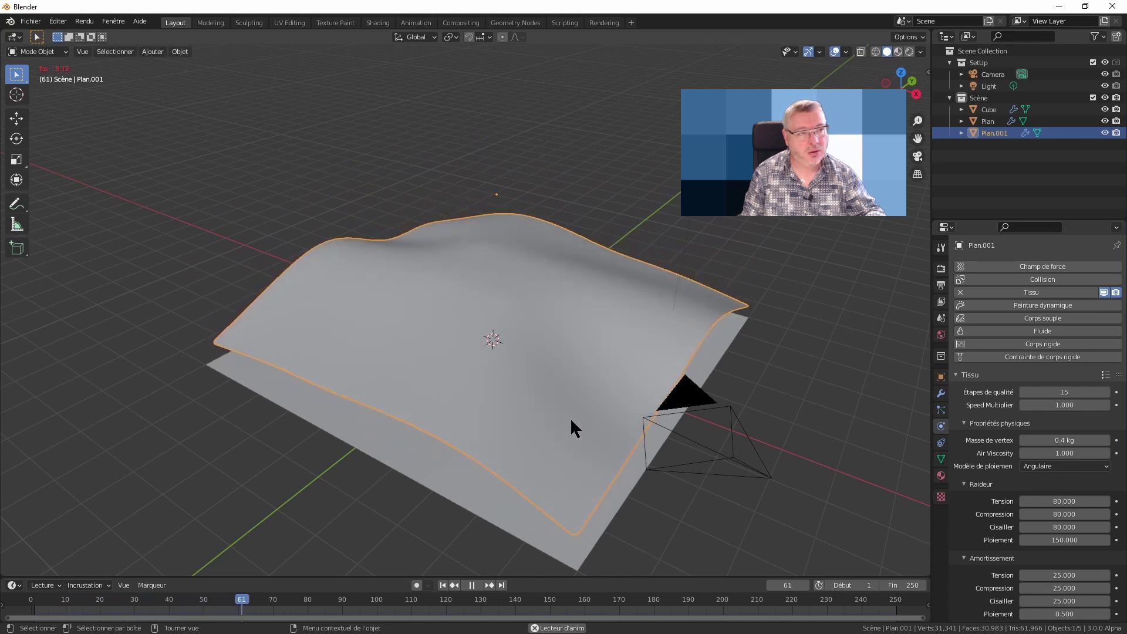
middle_drag(660, 520, 668, 470)
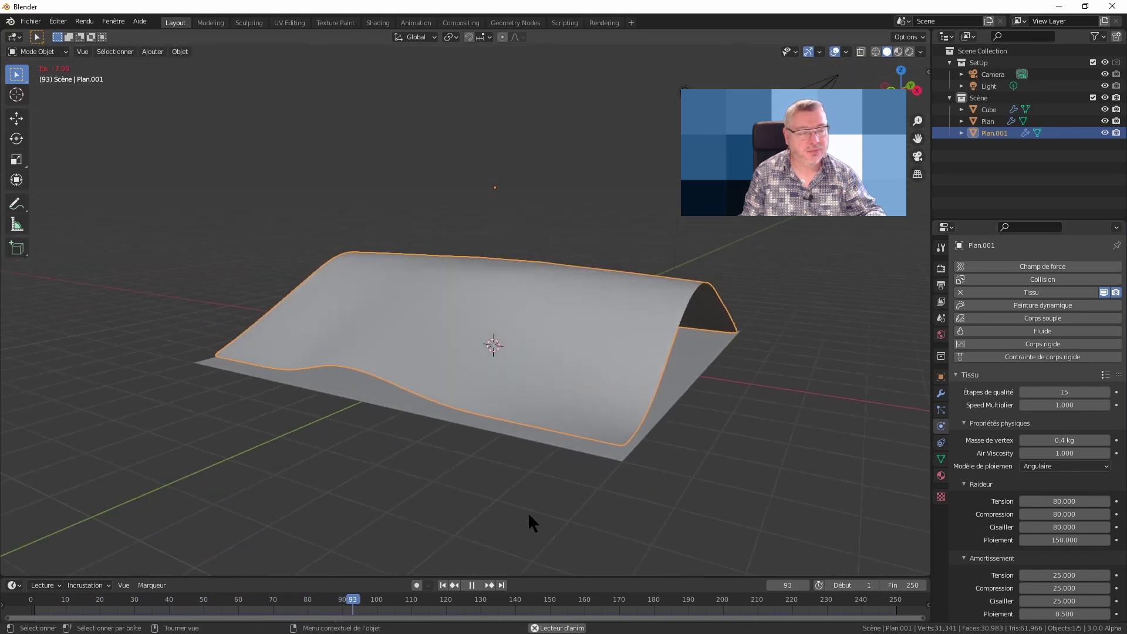
key(Escape)
Step: Apply the Rubber cloth preset, replay the drape, and rewind to frame 1
click(1105, 374)
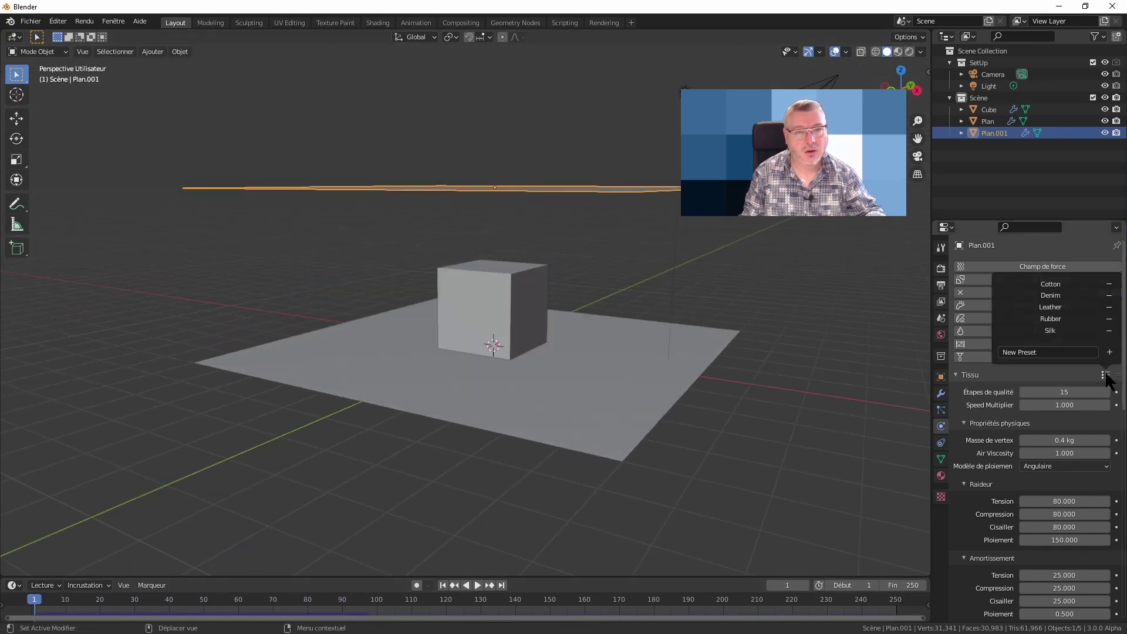
click(1083, 319)
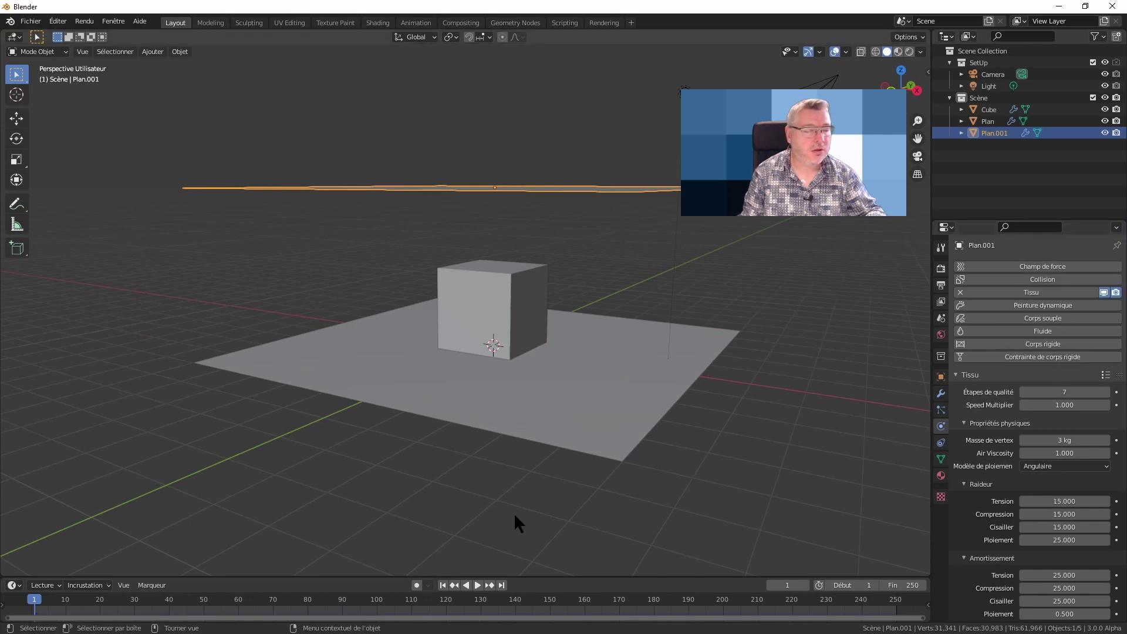
key(space)
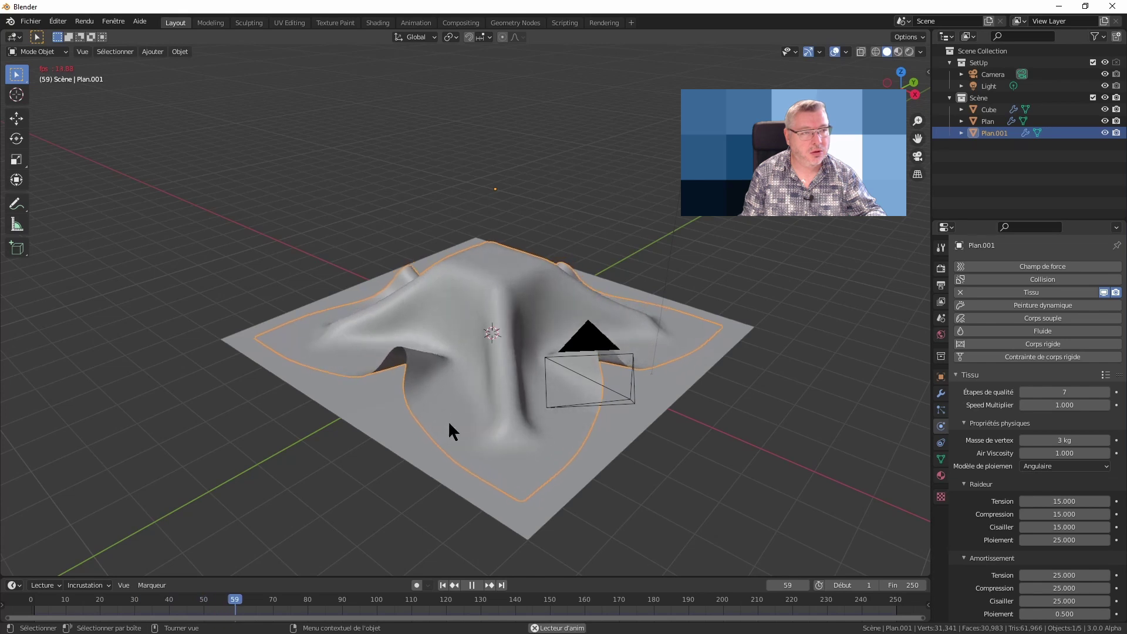
key(space)
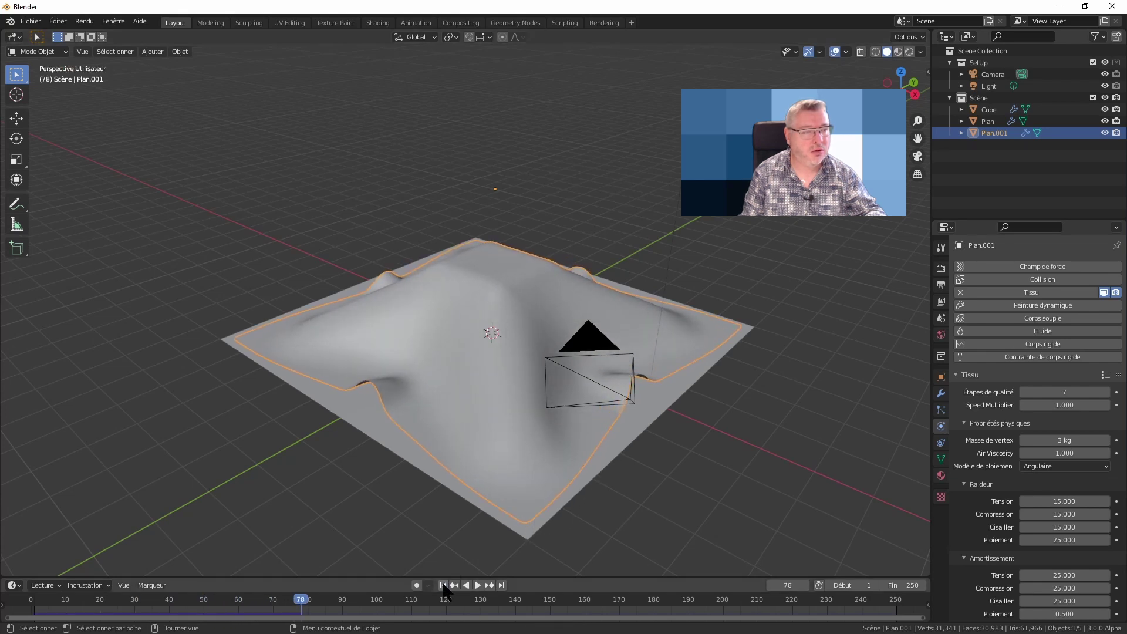
click(442, 586)
Step: Apply the light Silk preset and play the drape through frame 165
click(1106, 376)
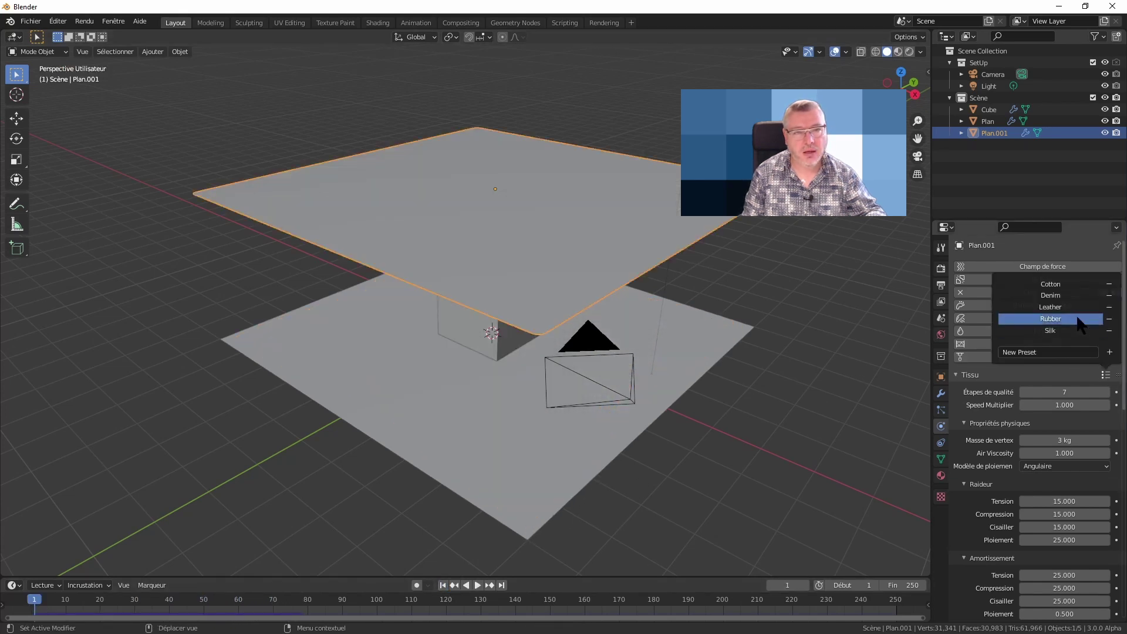
click(1074, 323)
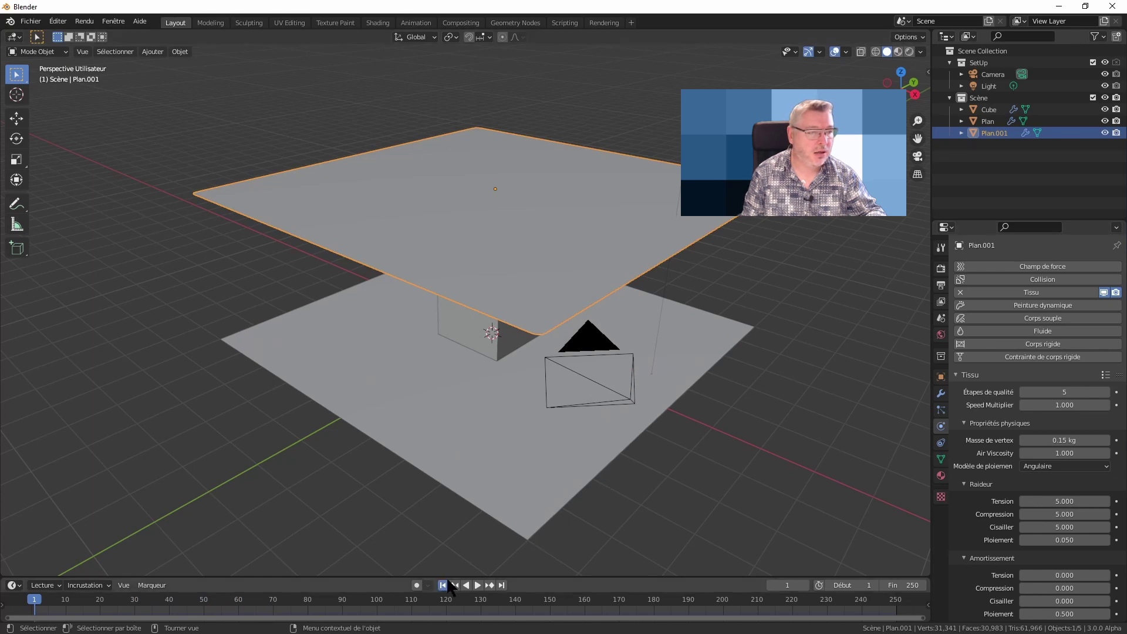
key(space)
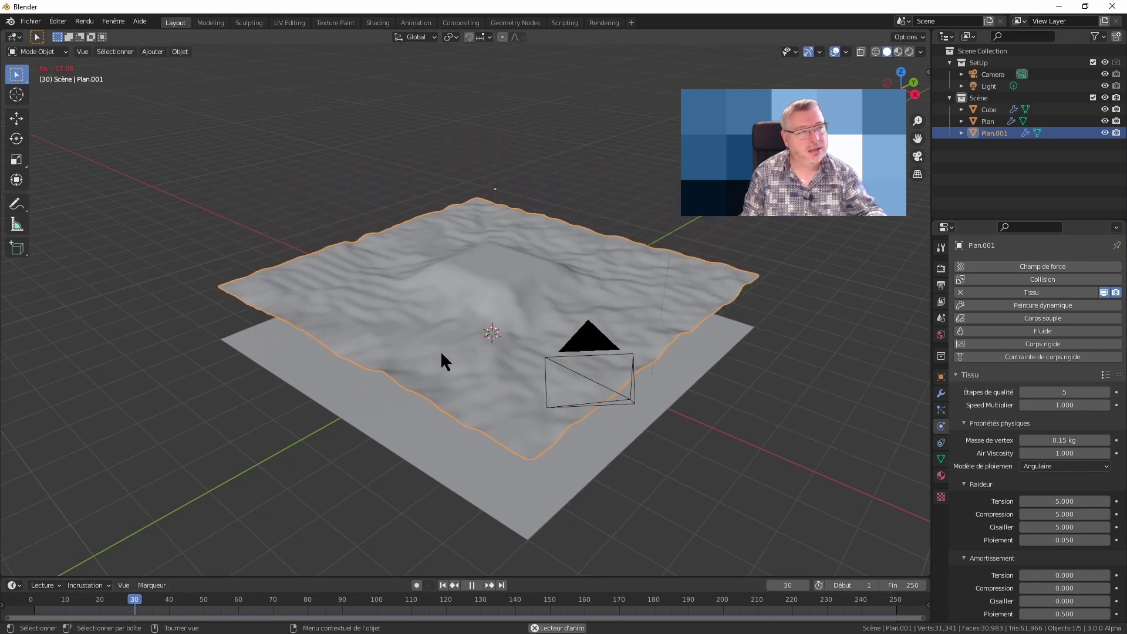
mouse_move(600, 456)
middle_down()
mouse_move(675, 496)
mouse_move(663, 481)
middle_up()
mouse_move(658, 410)
middle_down()
mouse_move(725, 411)
mouse_move(438, 434)
middle_up()
mouse_move(718, 364)
middle_down()
mouse_move(579, 338)
mouse_move(615, 331)
mouse_move(501, 379)
mouse_move(568, 482)
middle_up()
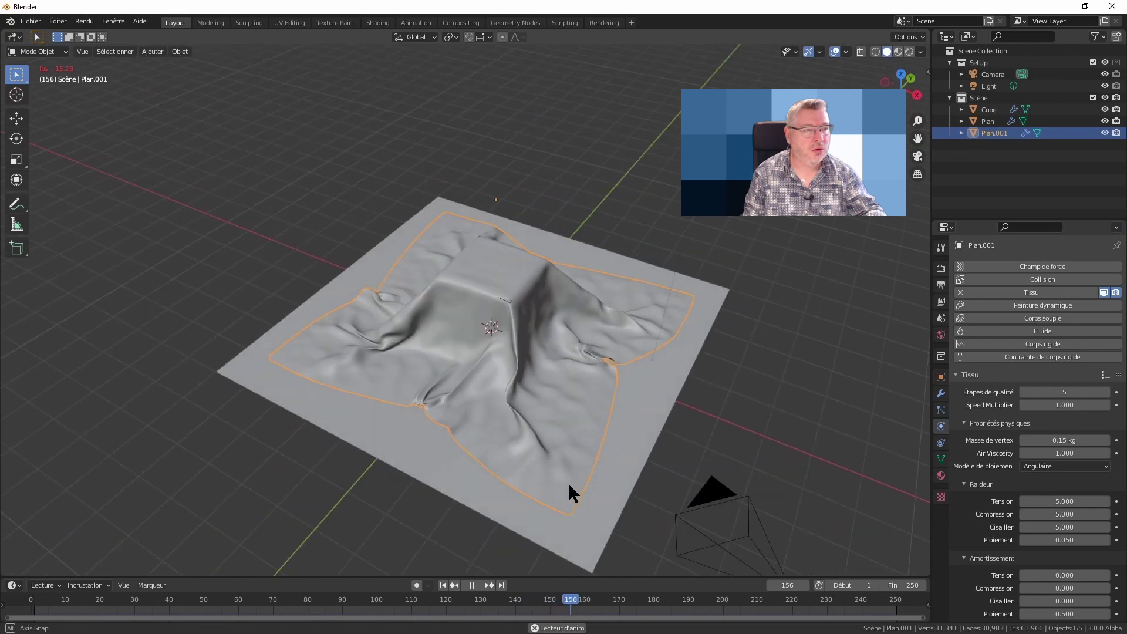
key(space)
Step: Inspect the finely wrinkled drape from several angles, then rewind to frame 1
mouse_move(519, 404)
middle_down()
mouse_move(555, 382)
mouse_move(558, 352)
middle_up()
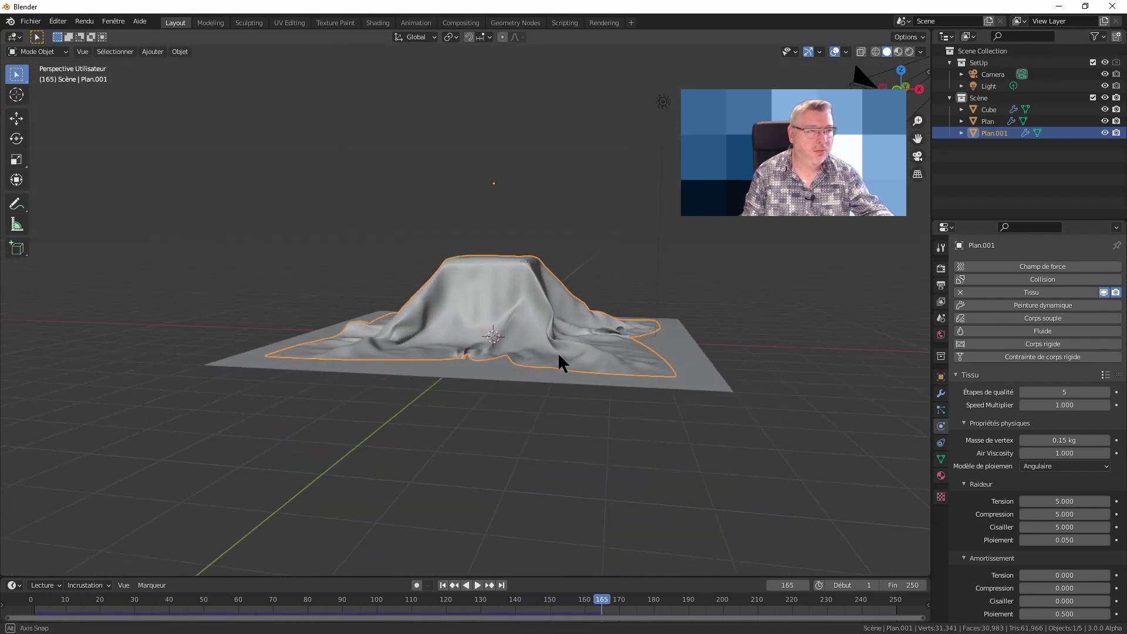
scroll(485, 332, up, 5)
mouse_move(486, 331)
middle_down()
mouse_move(568, 350)
mouse_move(548, 354)
mouse_move(561, 398)
mouse_move(420, 385)
mouse_move(579, 415)
mouse_move(596, 393)
mouse_move(556, 329)
middle_up()
scroll(574, 403, down, 3)
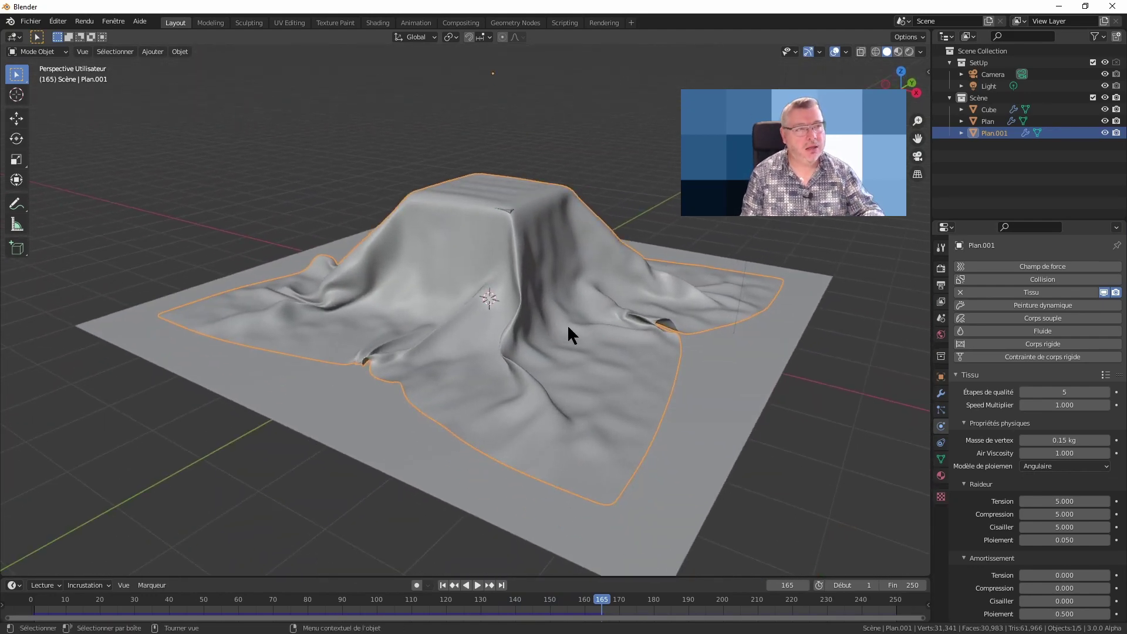
scroll(567, 326, down, 2)
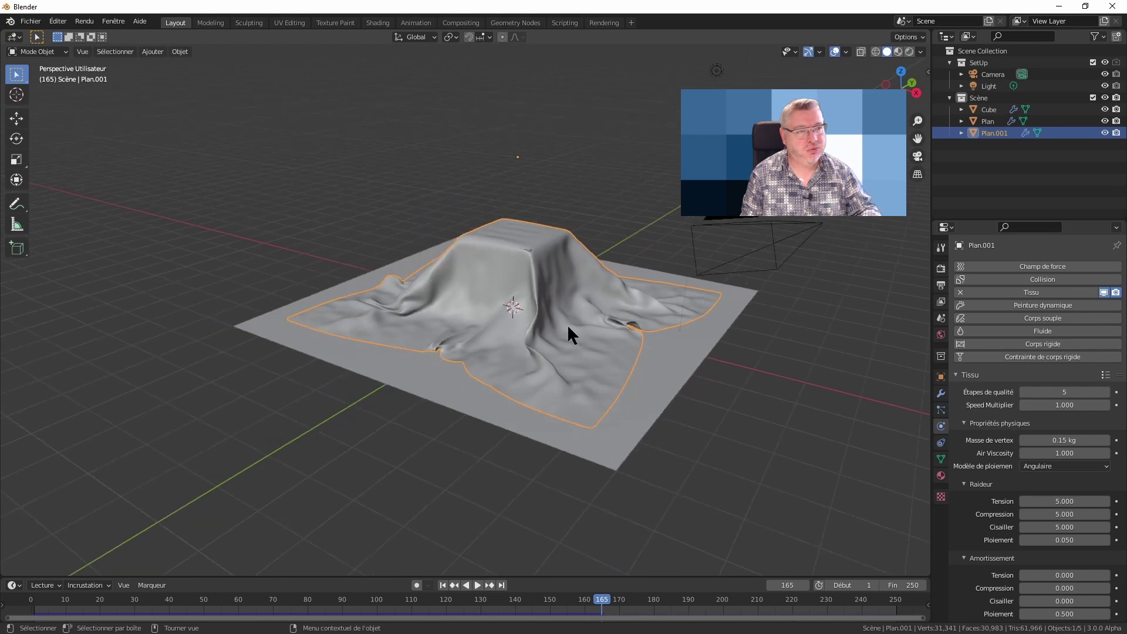
click(443, 585)
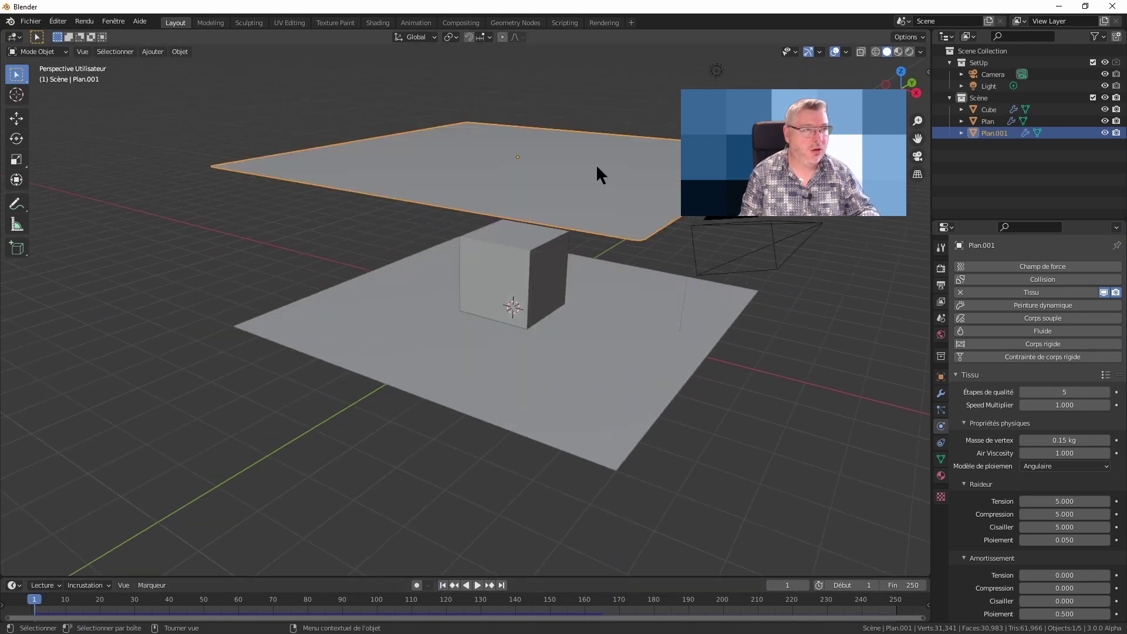
Step: Enter Edit Mode on the cloth plane Plan.001 and select its corner vertices for pinning
key(Tab)
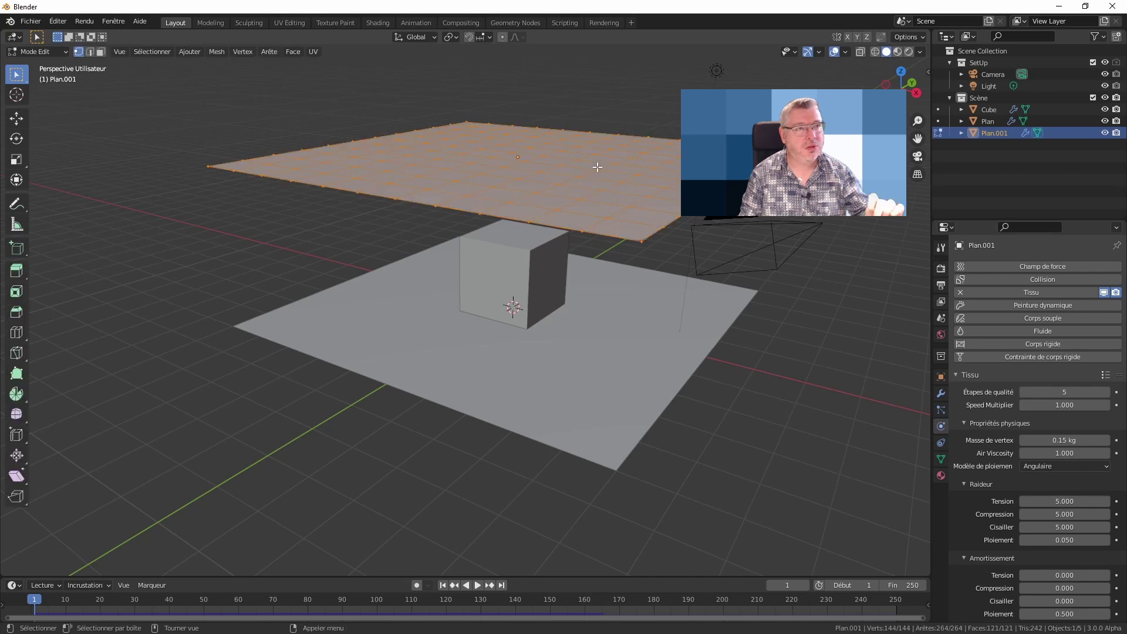
mouse_move(597, 163)
middle_down()
mouse_move(624, 210)
mouse_move(703, 265)
middle_up()
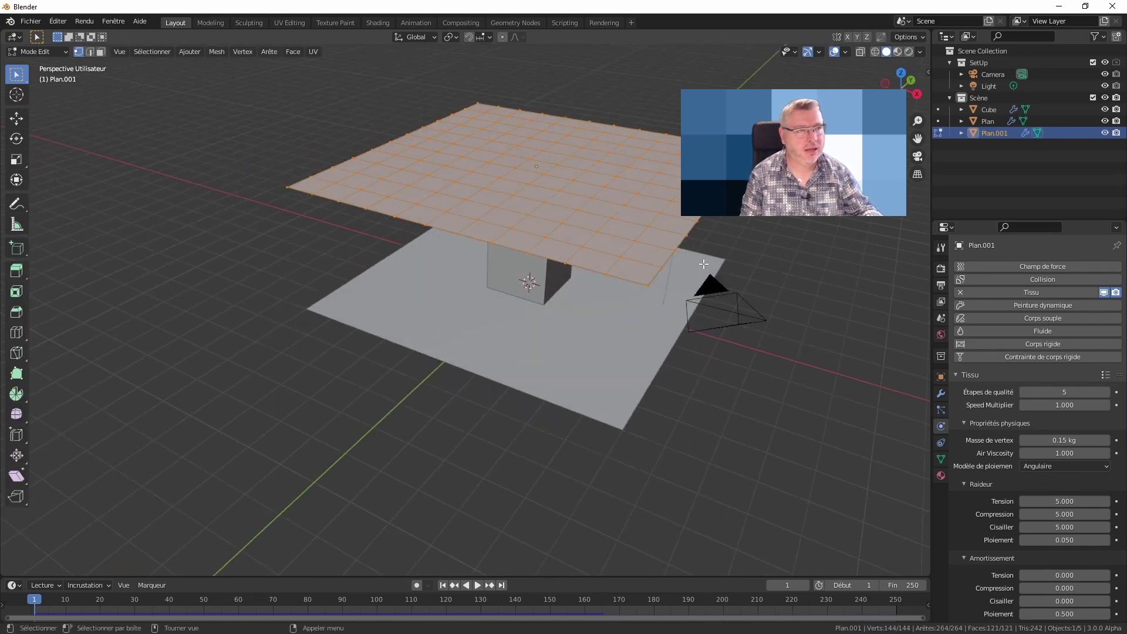
click(655, 284)
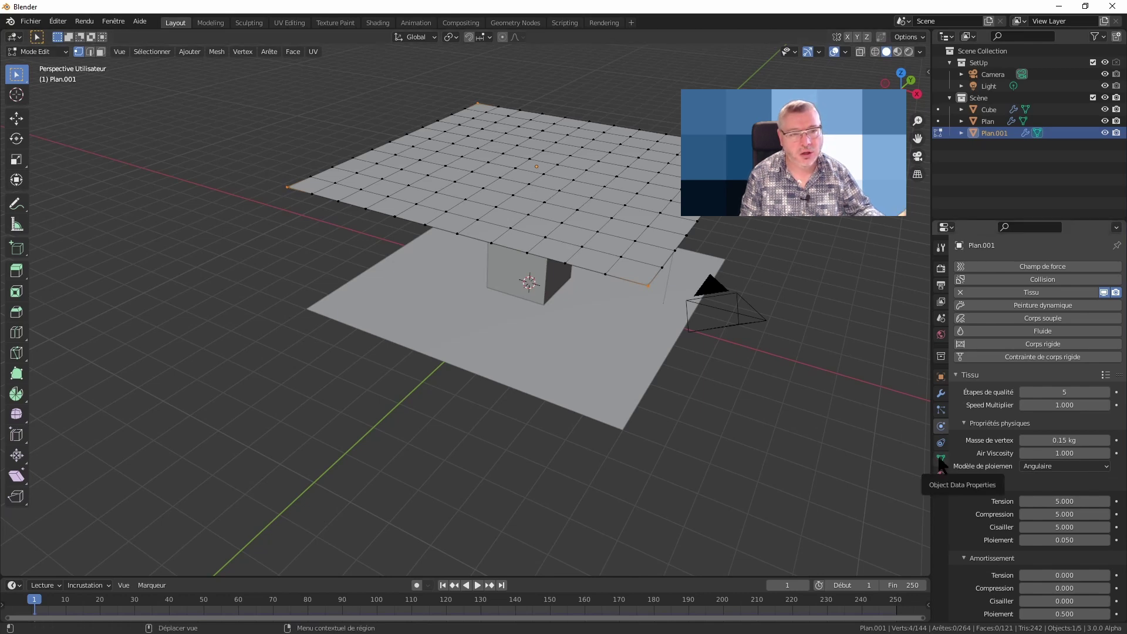
Step: Create a vertex group named PIN, assign the four corner vertices, and exit Edit Mode
click(940, 460)
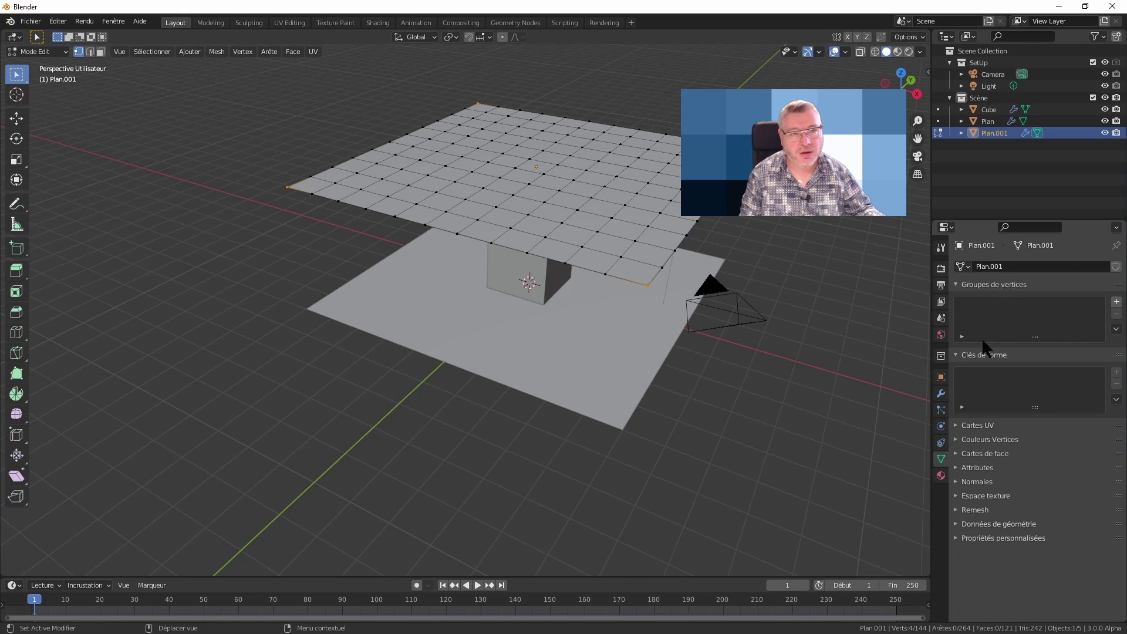
click(1117, 302)
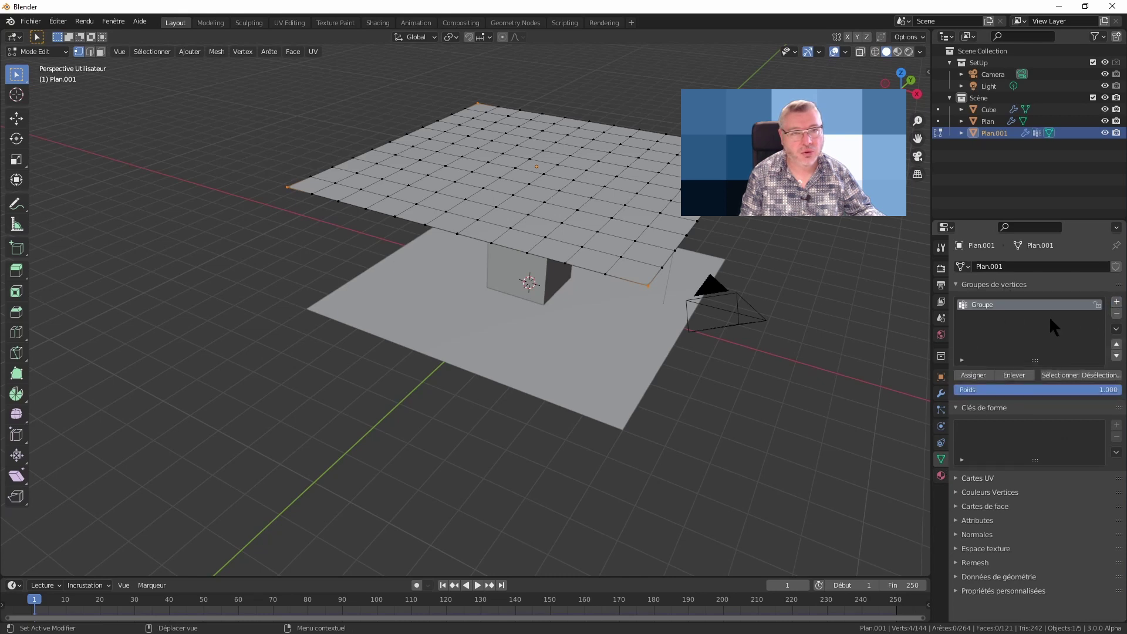
double_click(989, 307)
text(PIN)
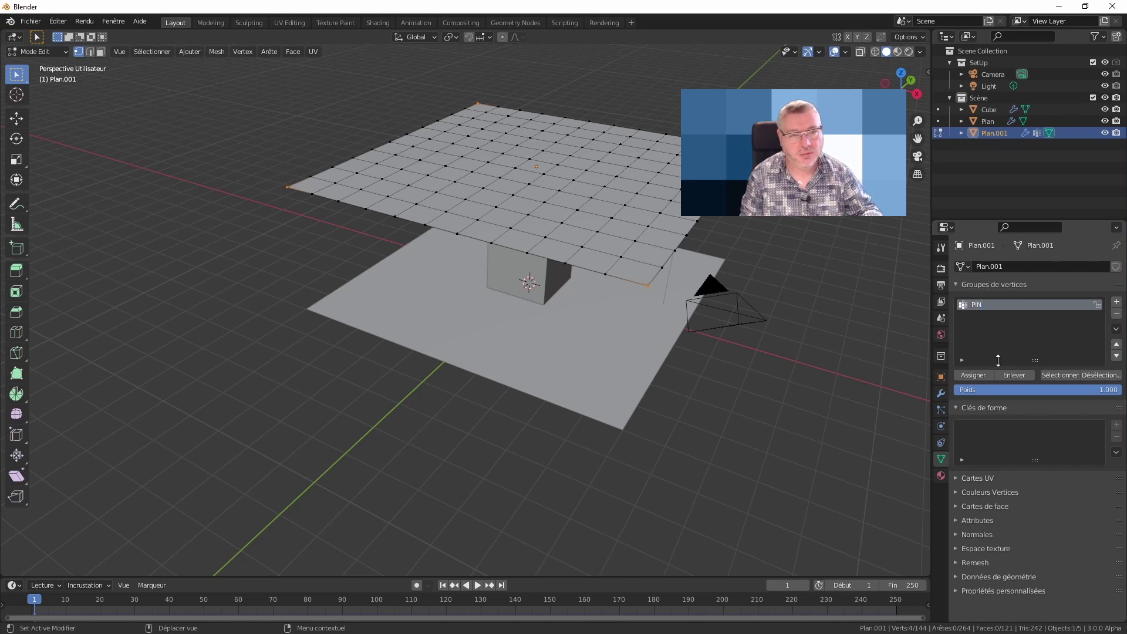
key(Return)
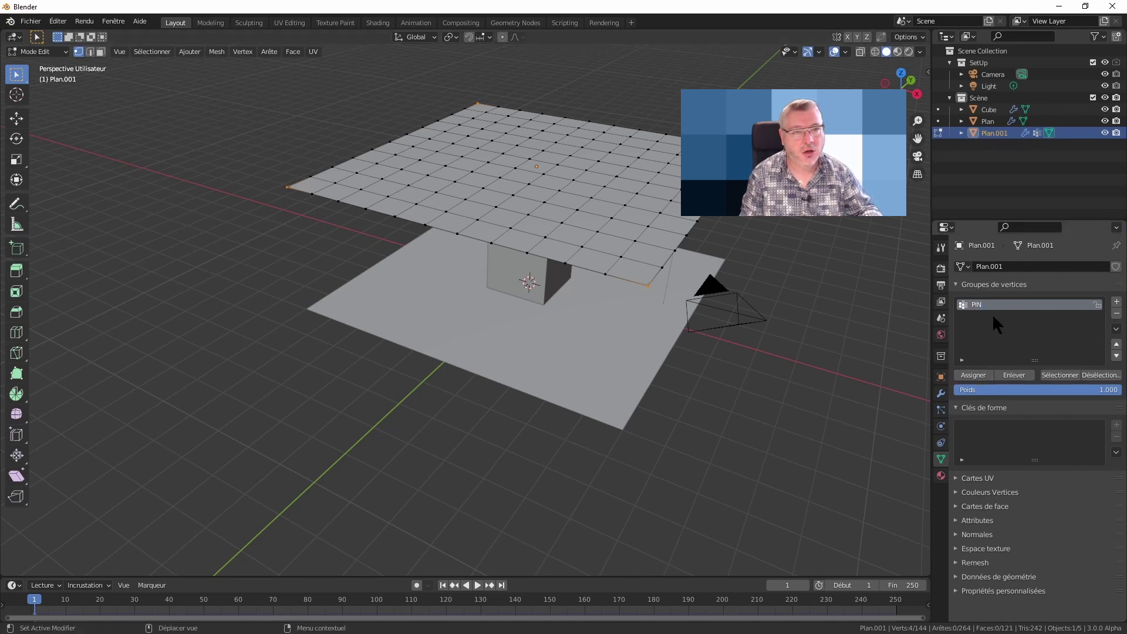
click(1069, 373)
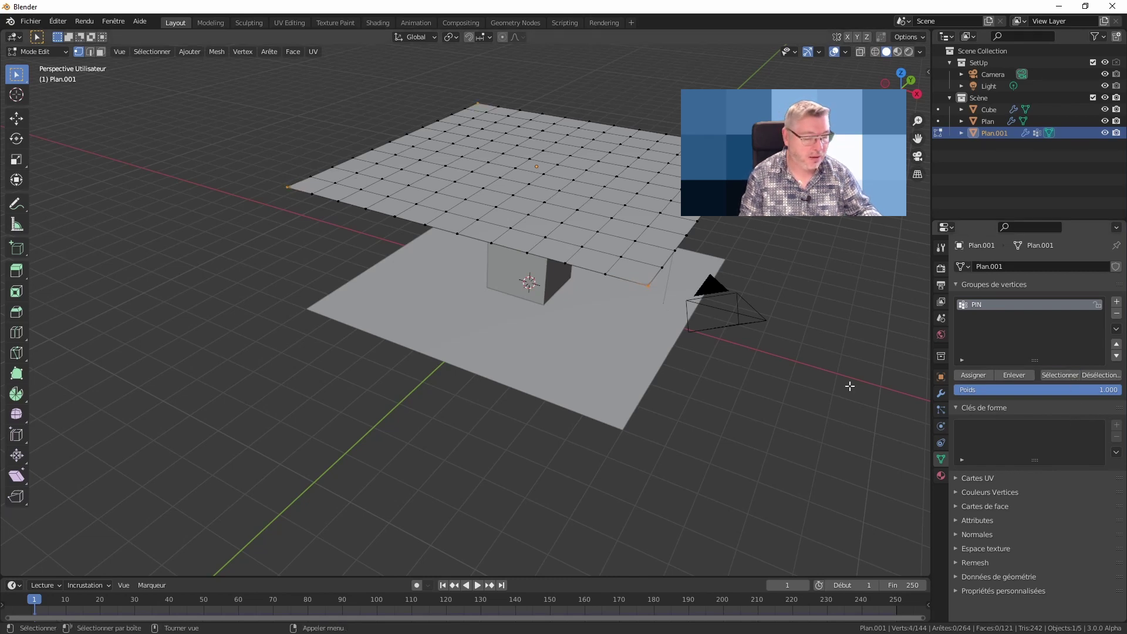
key(Tab)
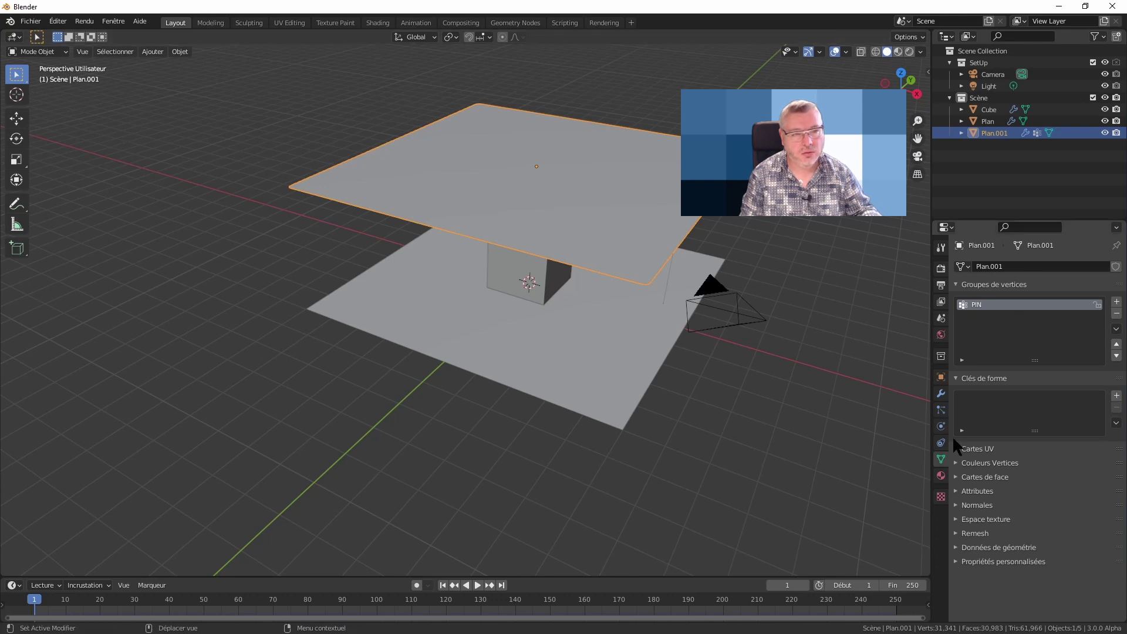
Step: Set the cloth physics Shape > Pin Group to the PIN vertex group
click(942, 427)
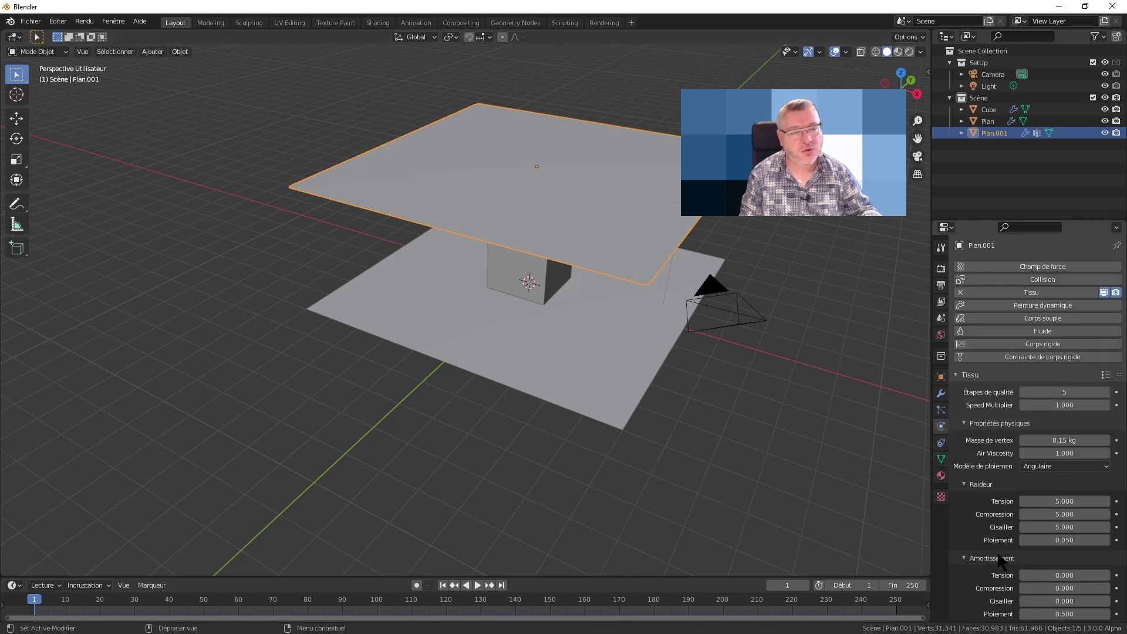
scroll(1039, 512, down, 5)
scroll(1039, 512, down, 5)
scroll(1037, 504, down, 6)
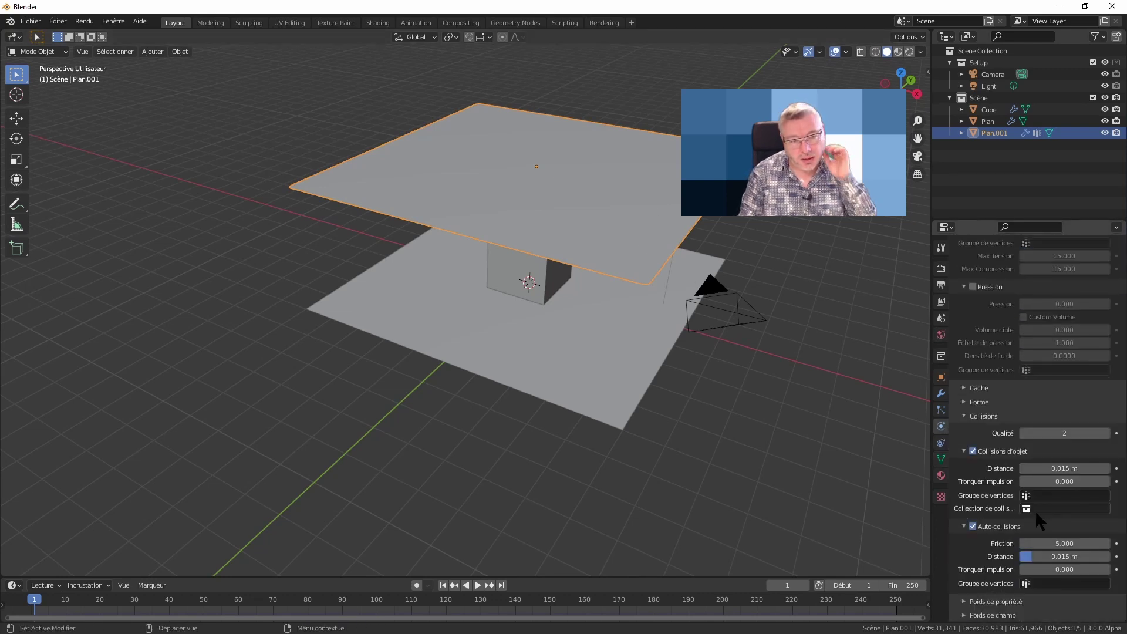
click(962, 402)
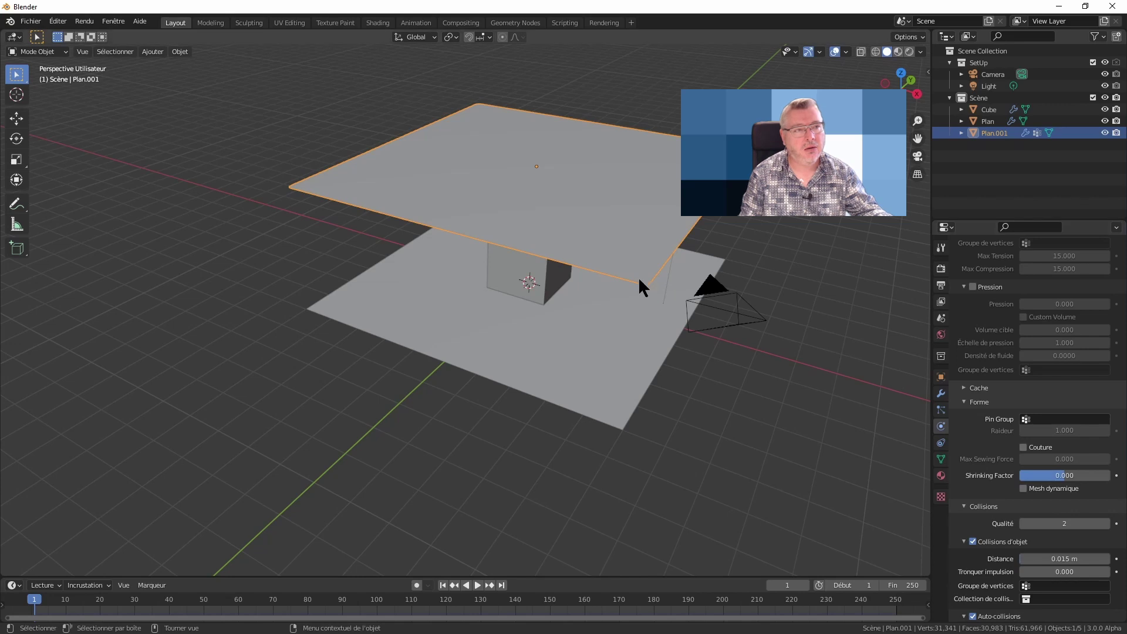
click(1052, 418)
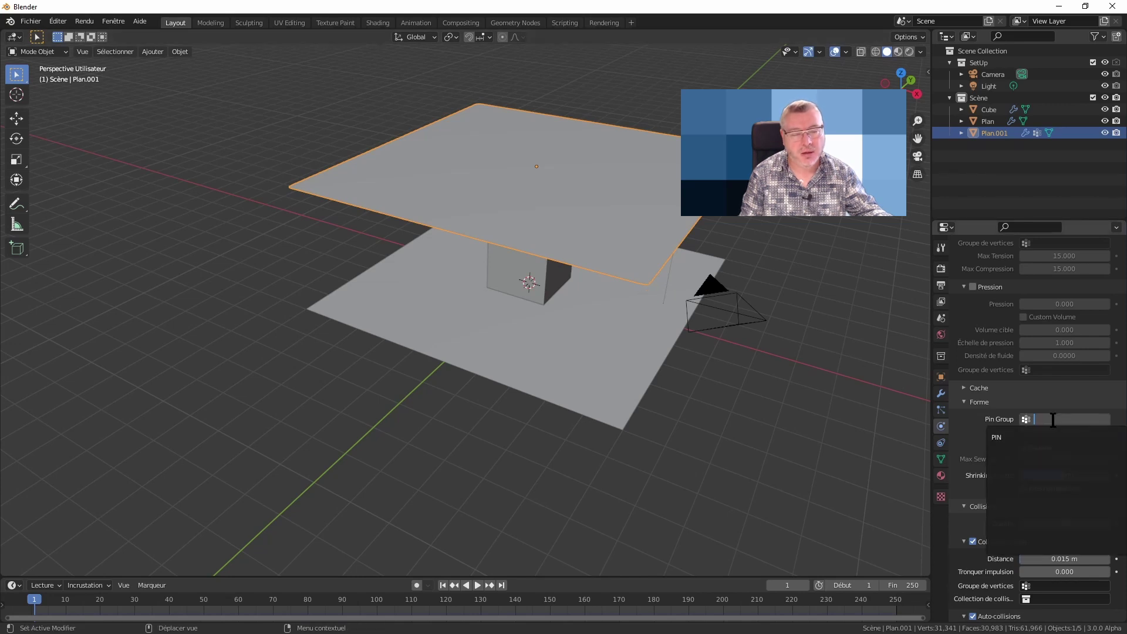
click(1014, 437)
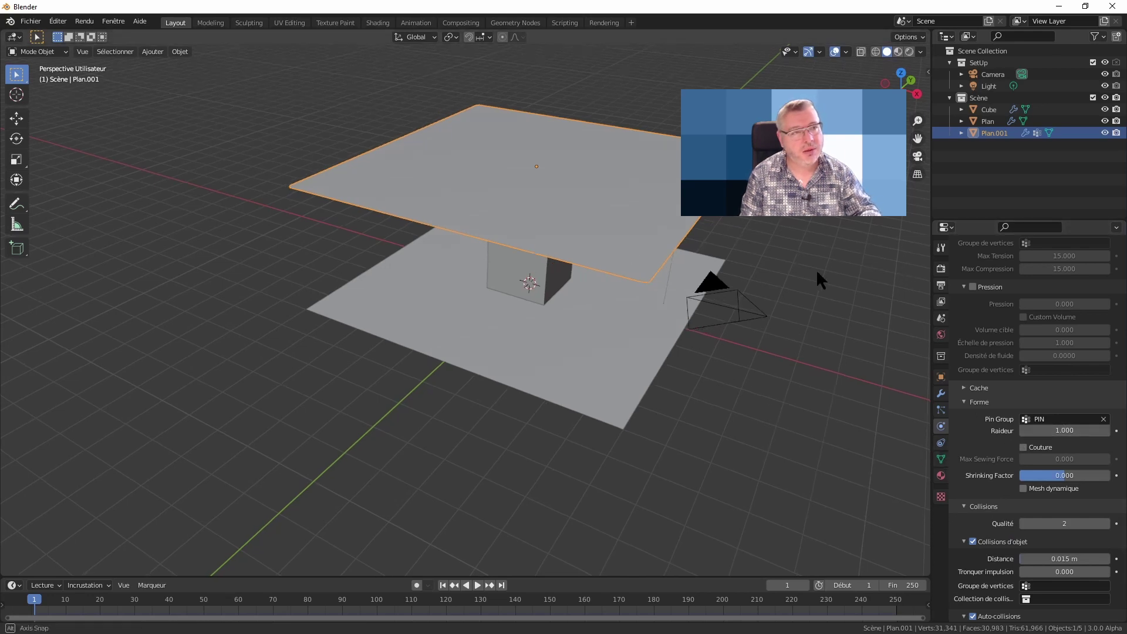
middle_drag(818, 271, 818, 257)
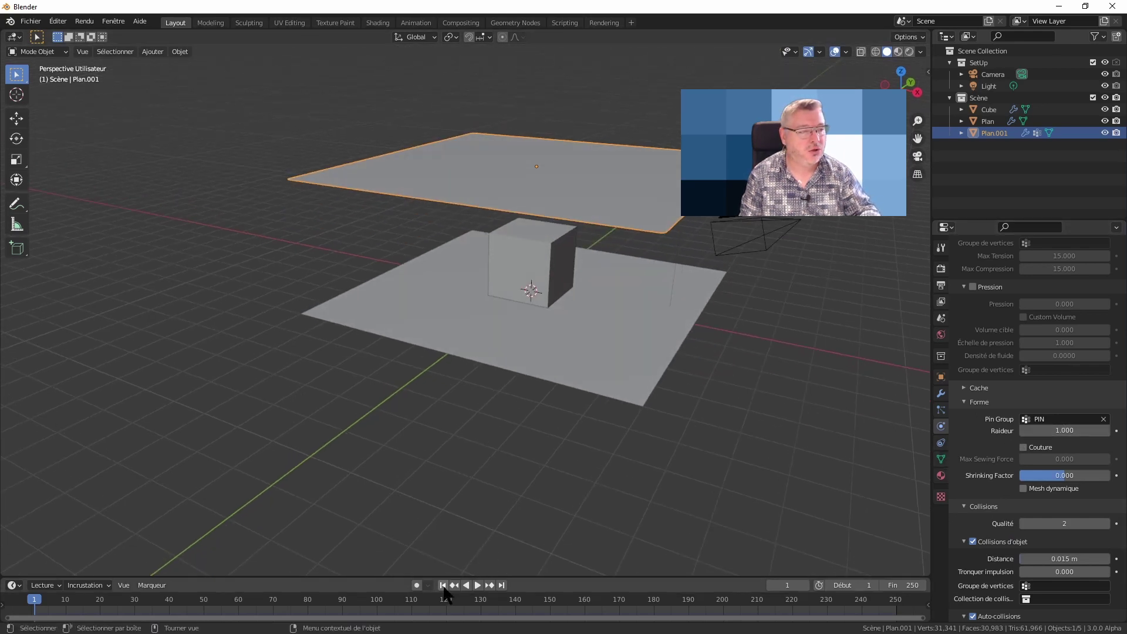
Step: Test the simulation, then move the cloth plane down along Z to just above the cube
key(space)
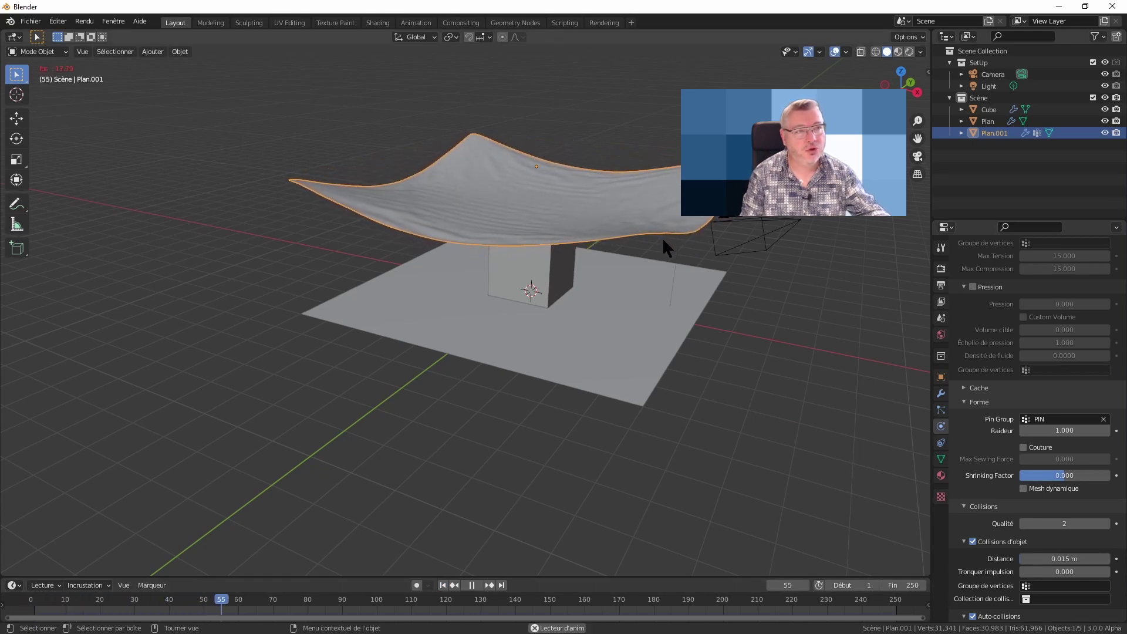
middle_drag(780, 373, 525, 235)
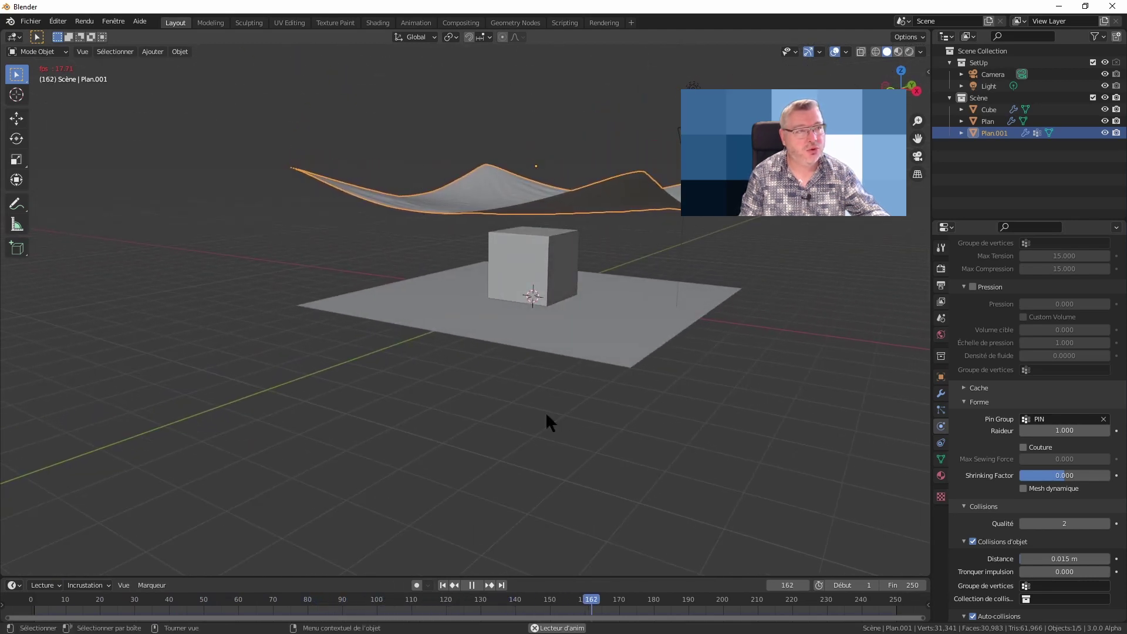
key(Escape)
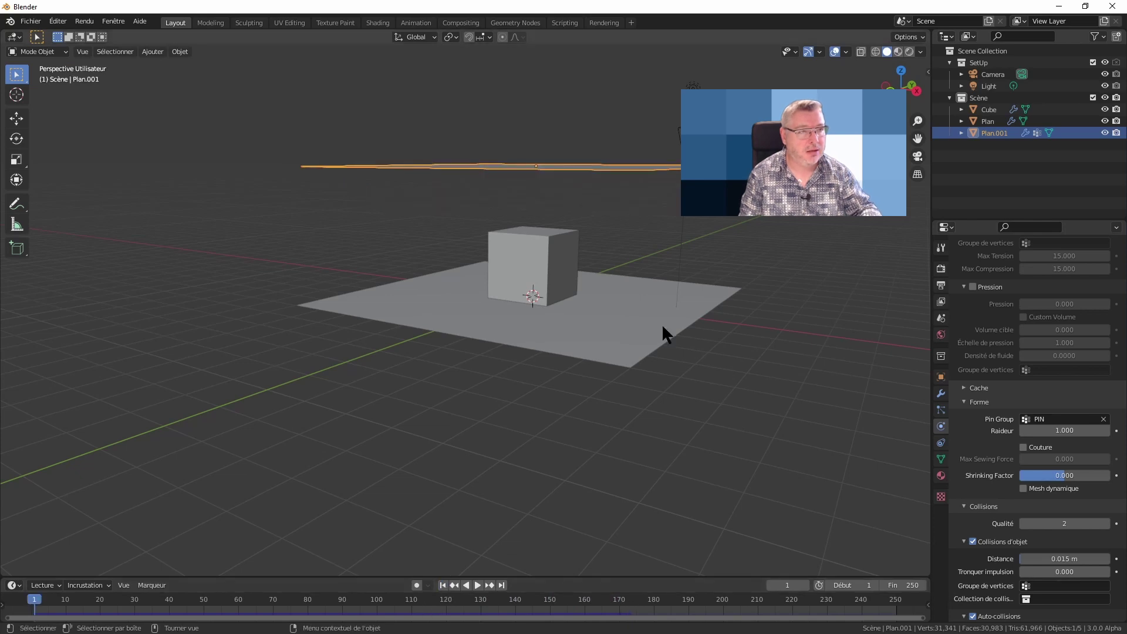
key(g)
key(z)
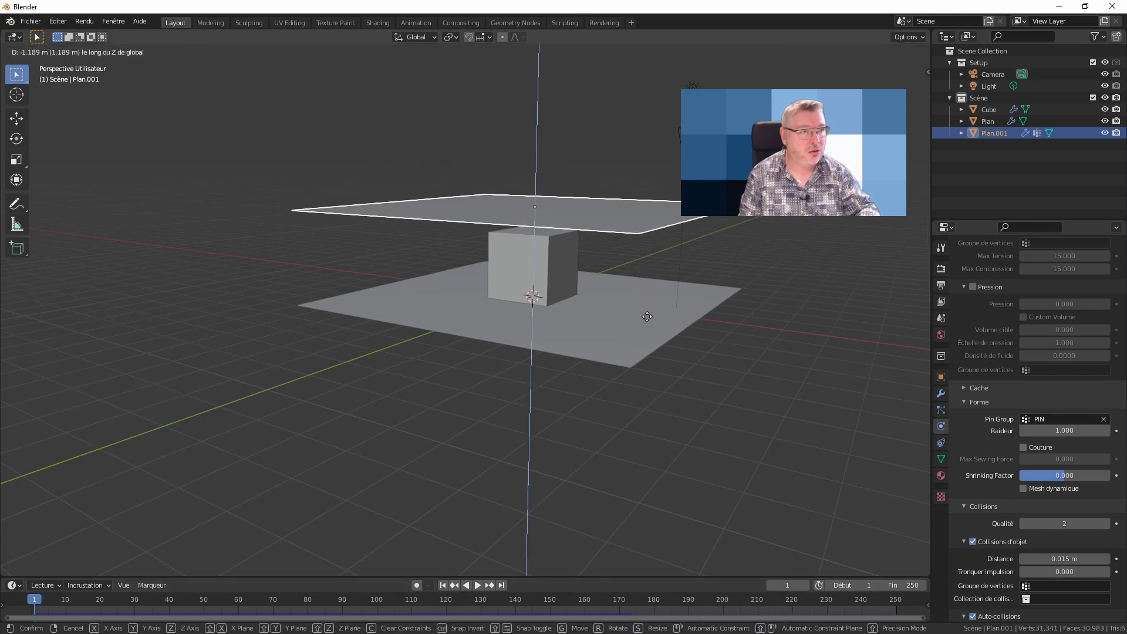
click(642, 330)
middle_drag(643, 329, 670, 460)
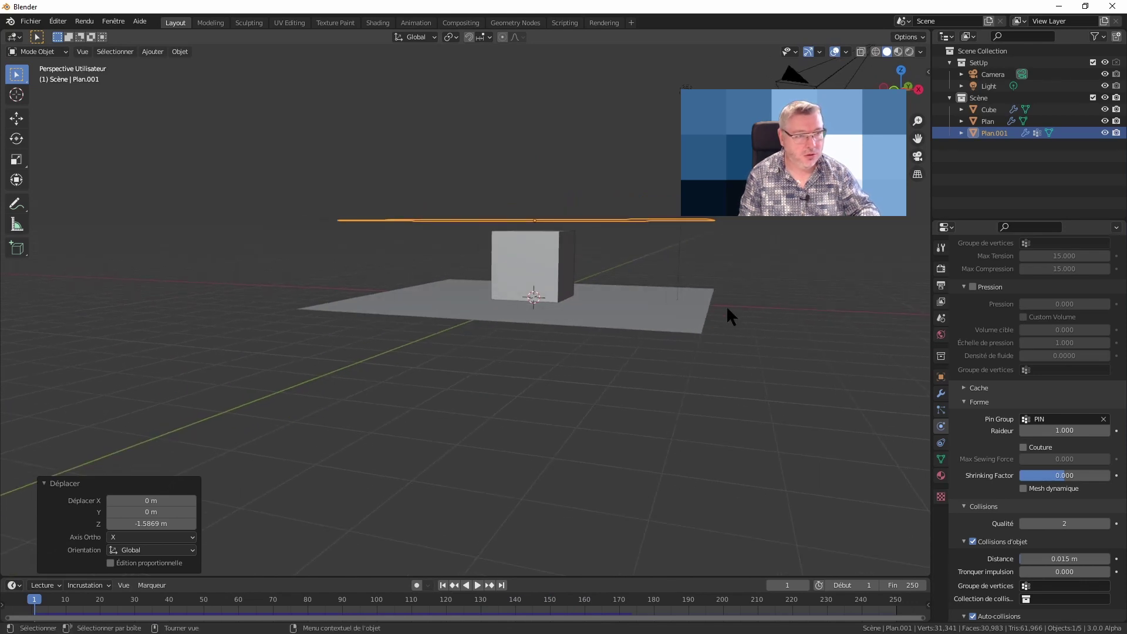
Step: Replay the simulation and inspect the cloth sagging over the cube with pinned corners
key(space)
mouse_move(708, 408)
middle_down()
mouse_move(692, 453)
mouse_move(688, 435)
middle_up()
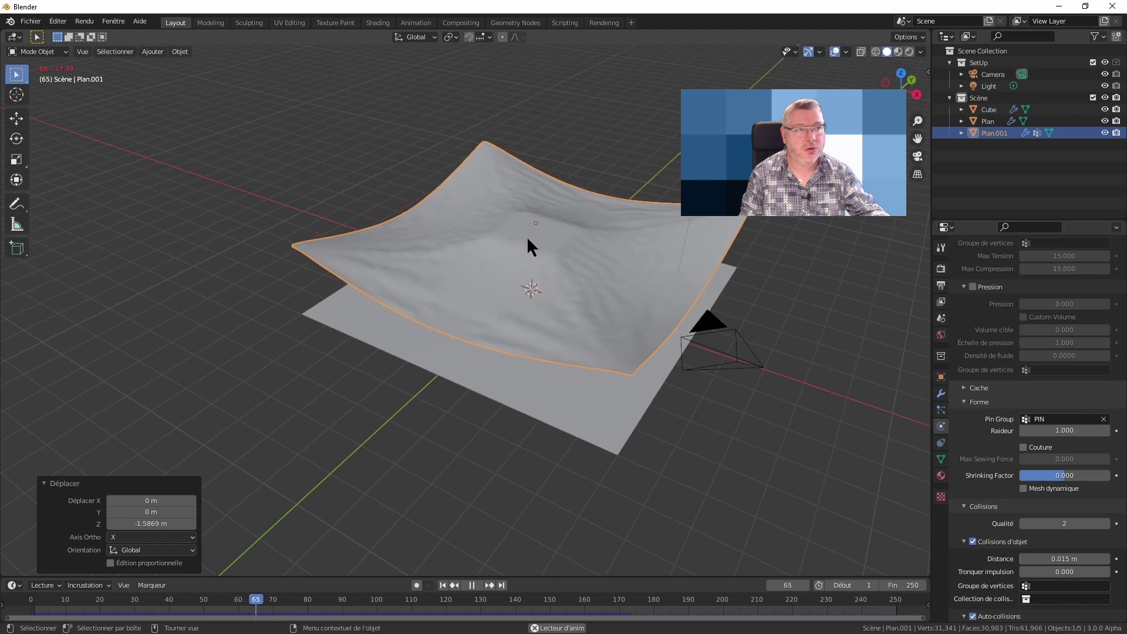
mouse_move(526, 236)
middle_down()
mouse_move(565, 293)
mouse_move(573, 288)
middle_up()
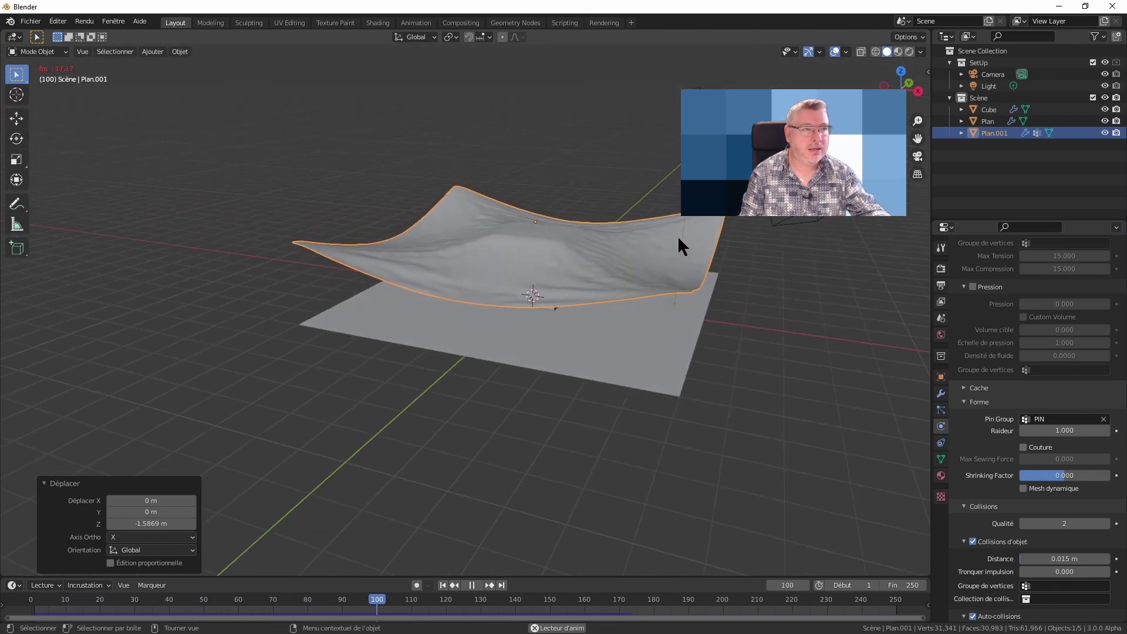
mouse_move(496, 290)
middle_down()
mouse_move(679, 377)
mouse_move(654, 405)
middle_up()
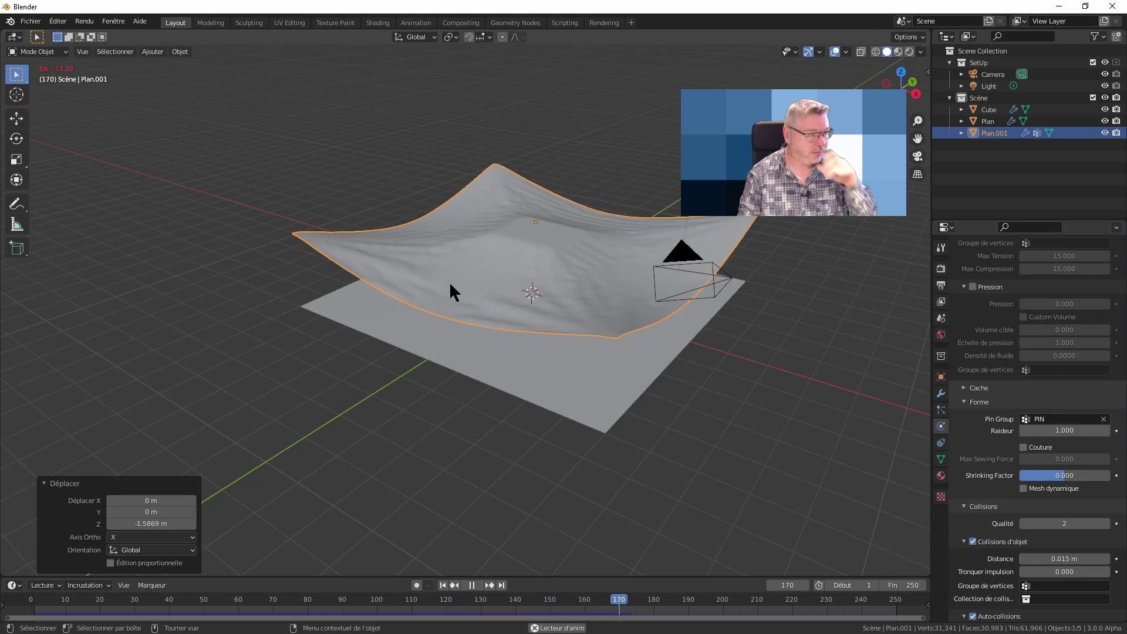
key(space)
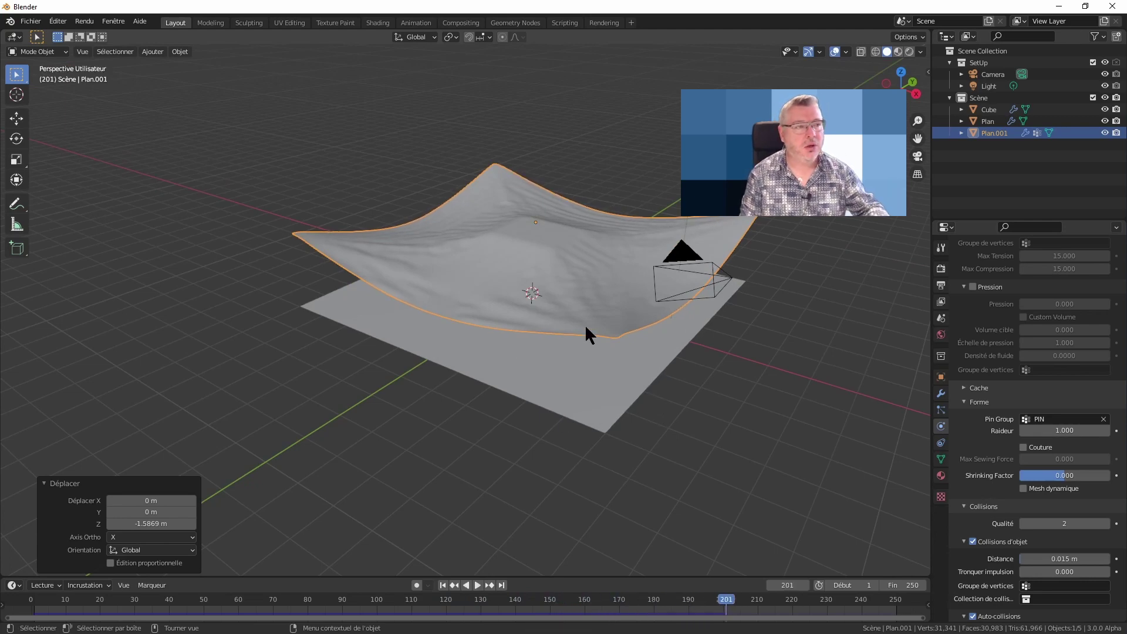
mouse_move(586, 327)
middle_down()
mouse_move(528, 339)
mouse_move(544, 395)
mouse_move(367, 239)
middle_up()
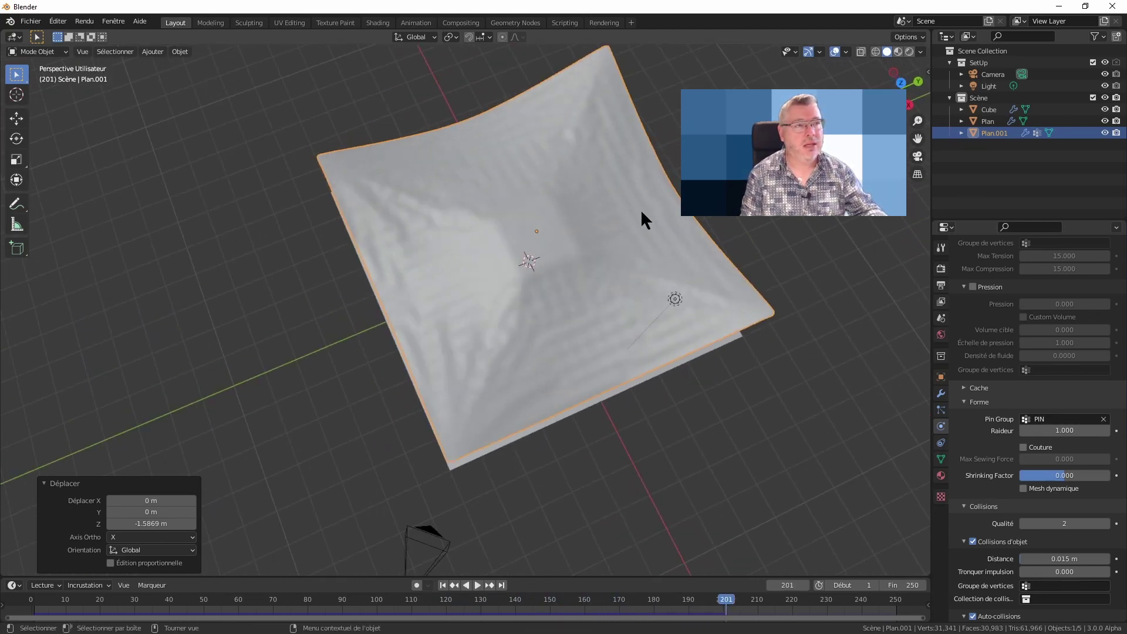
mouse_move(495, 314)
middle_down()
mouse_move(566, 270)
mouse_move(518, 222)
middle_up()
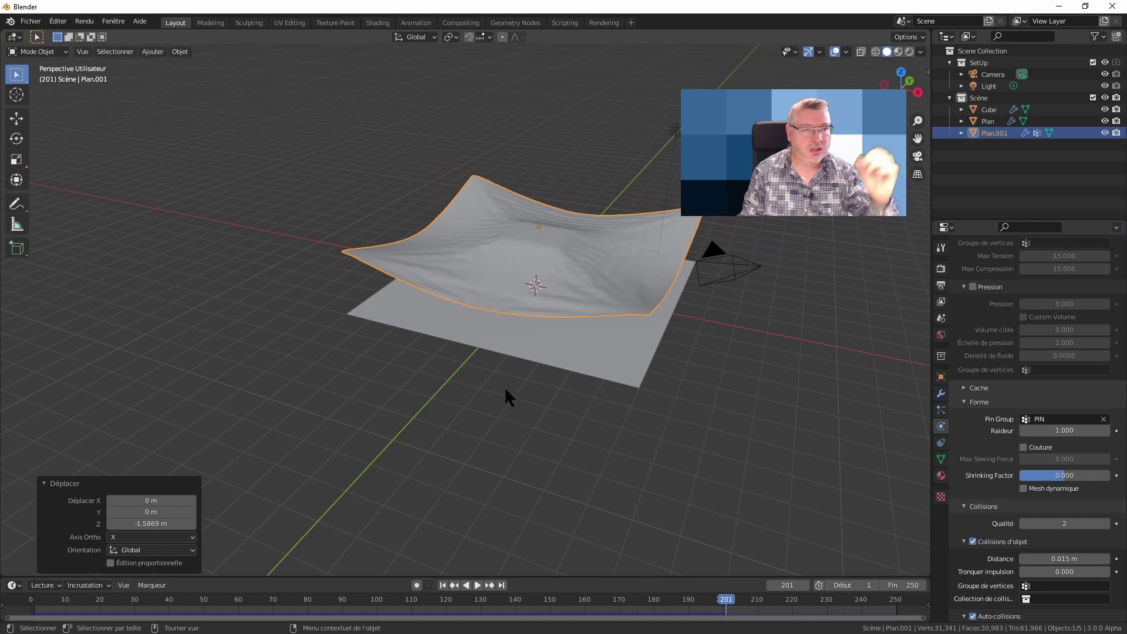
mouse_move(726, 595)
mouse_down()
mouse_move(183, 597)
mouse_move(92, 614)
mouse_move(151, 620)
mouse_up()
key(space)
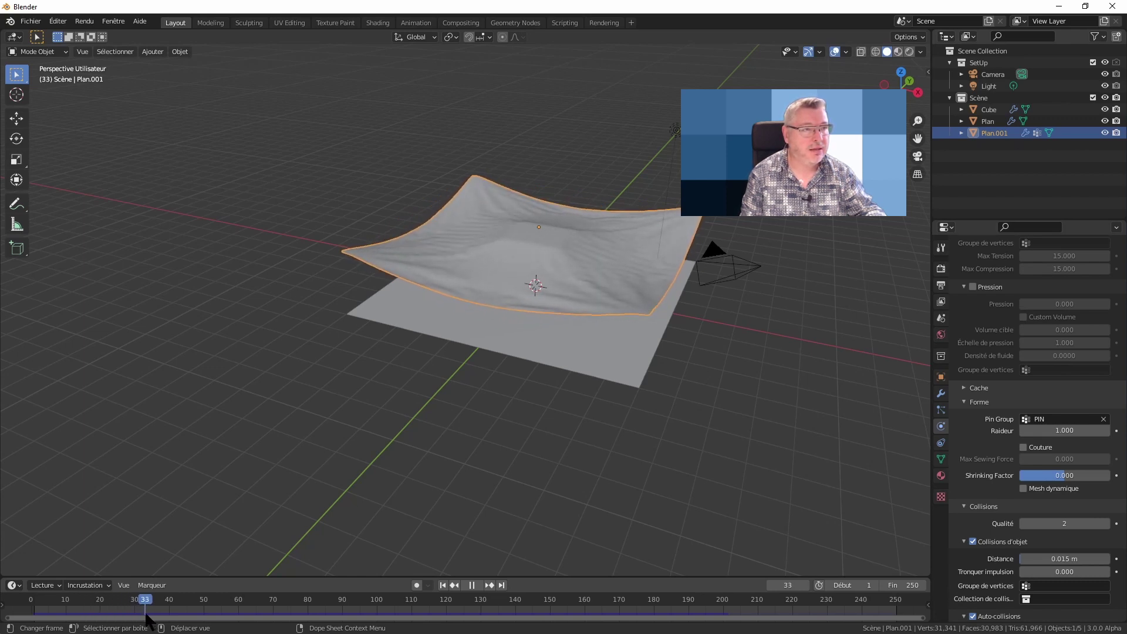
Step: Apply the Subdivision, Tissu cloth and Subdivision.001 modifiers, then return to frame 1
key(space)
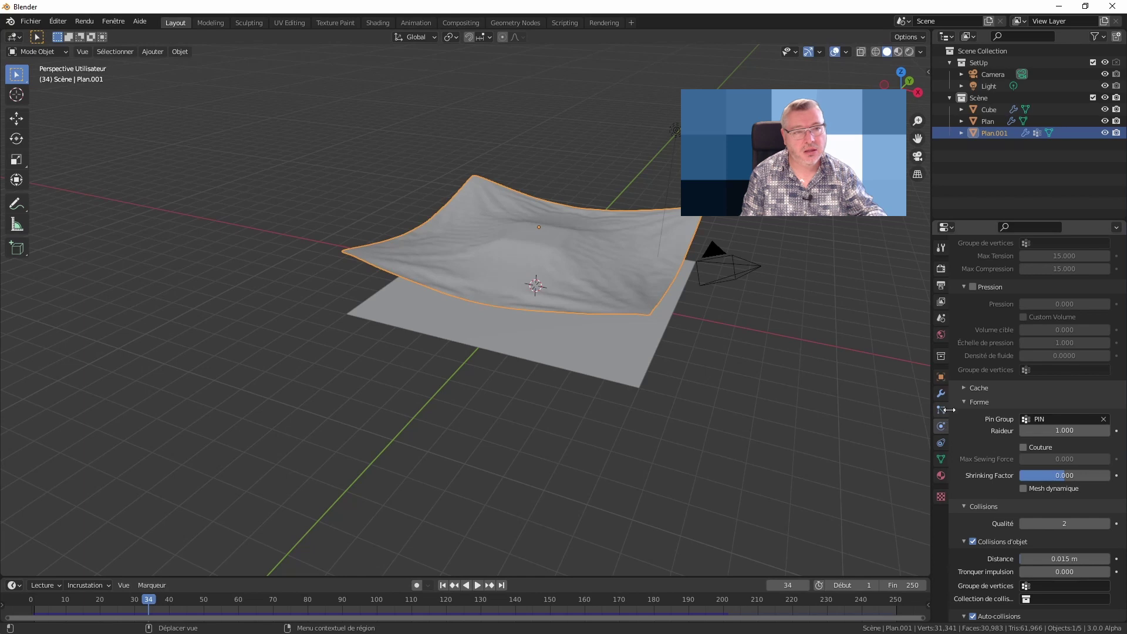
click(941, 394)
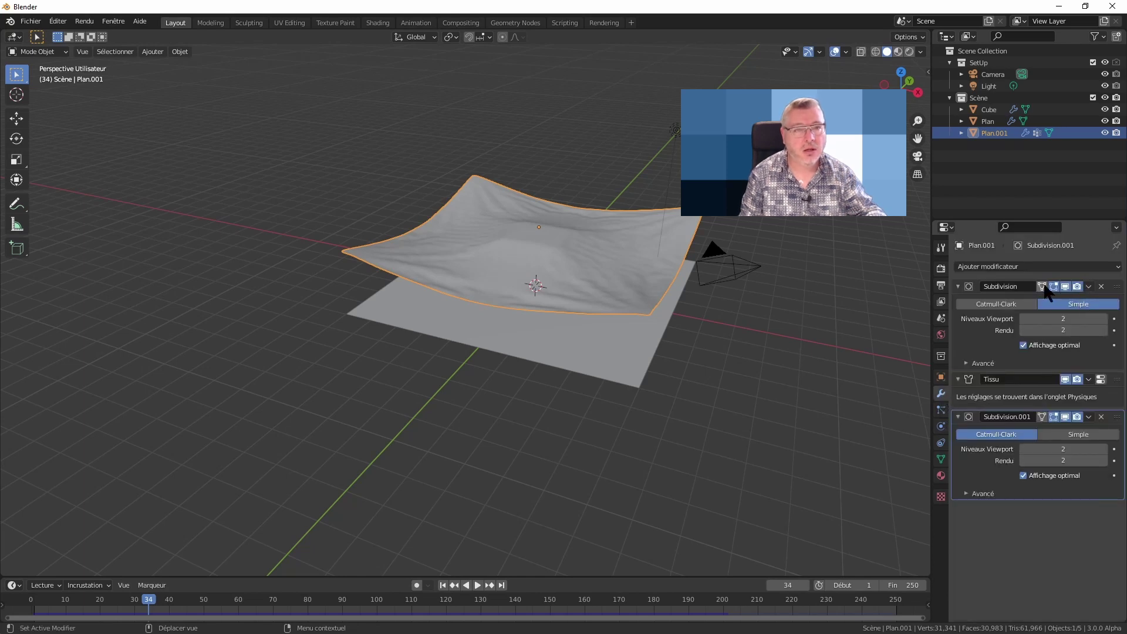
click(1117, 289)
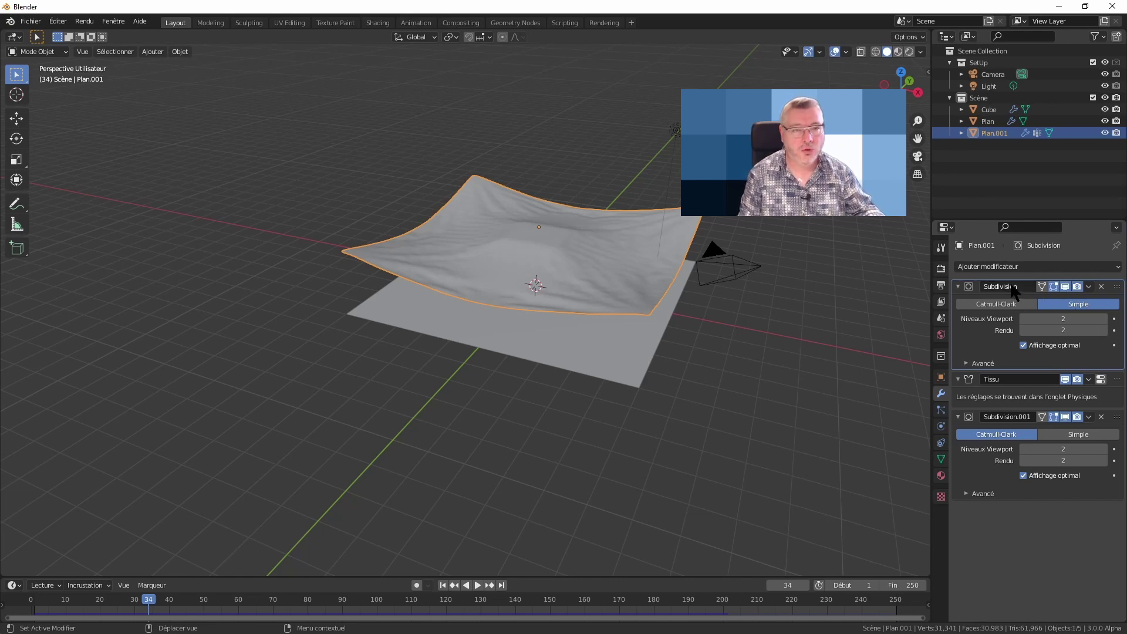
click(1089, 287)
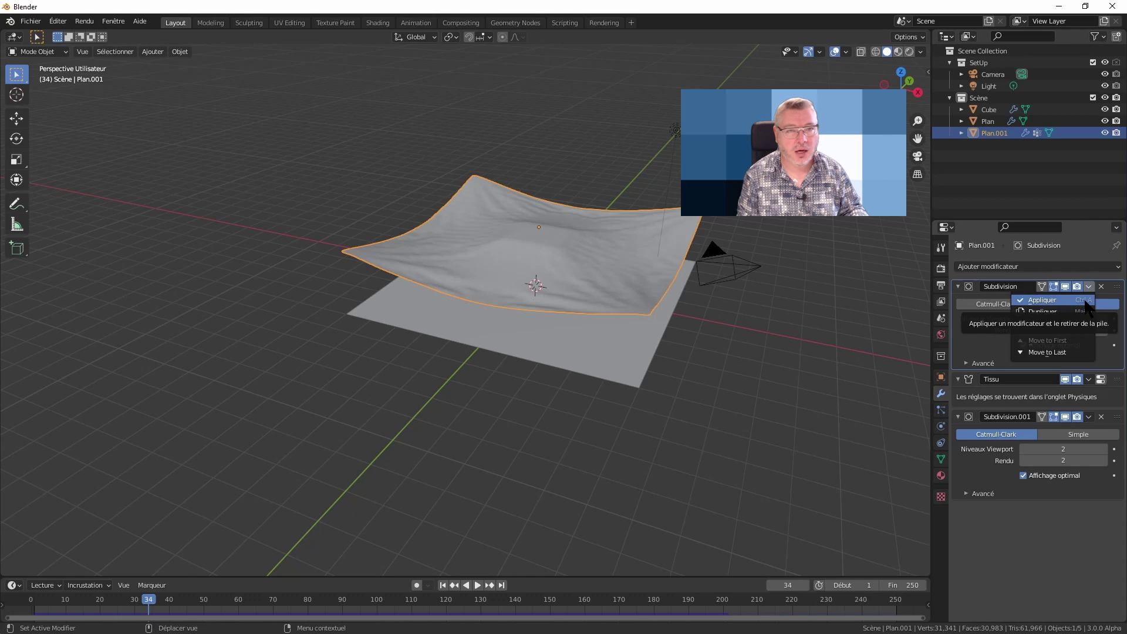
click(1057, 300)
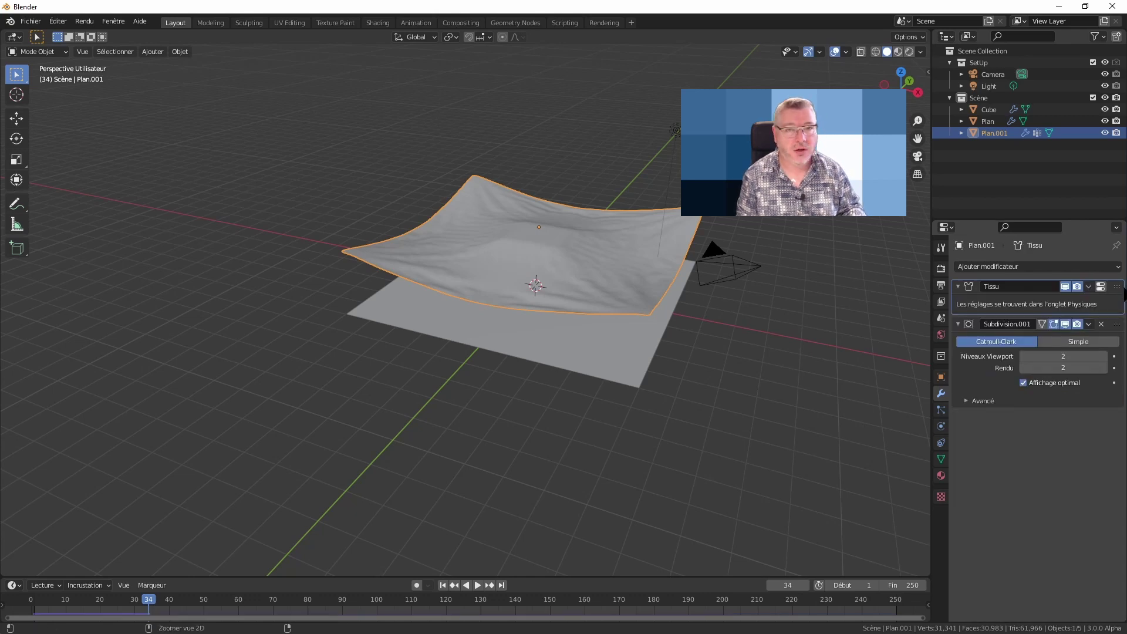
key(ctrl+a)
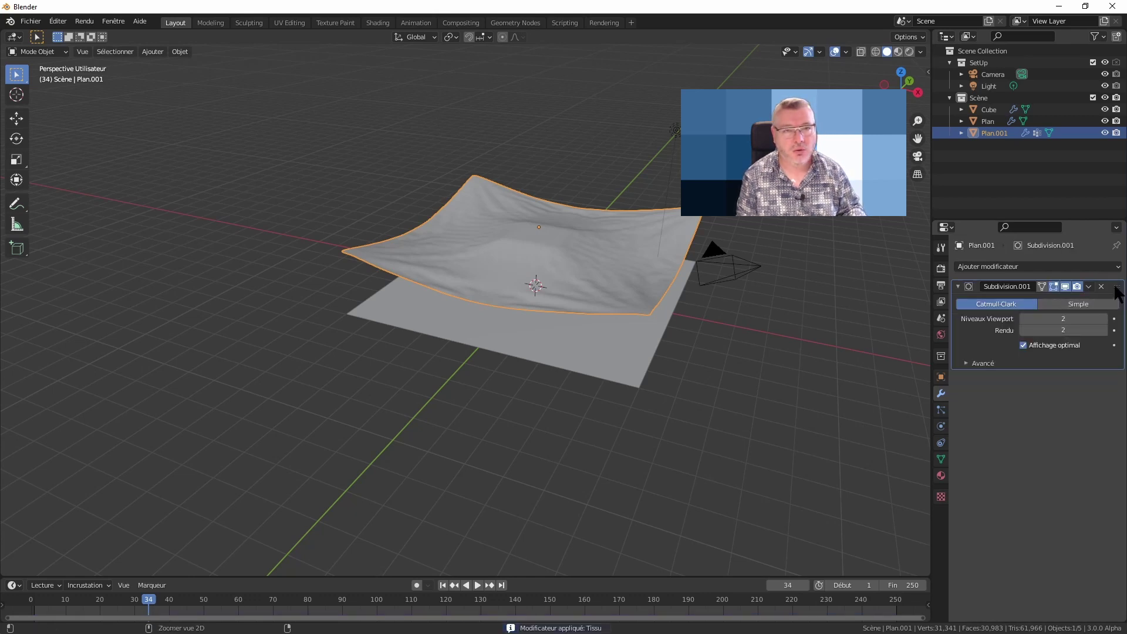
key(ctrl+a)
drag(148, 608, 23, 608)
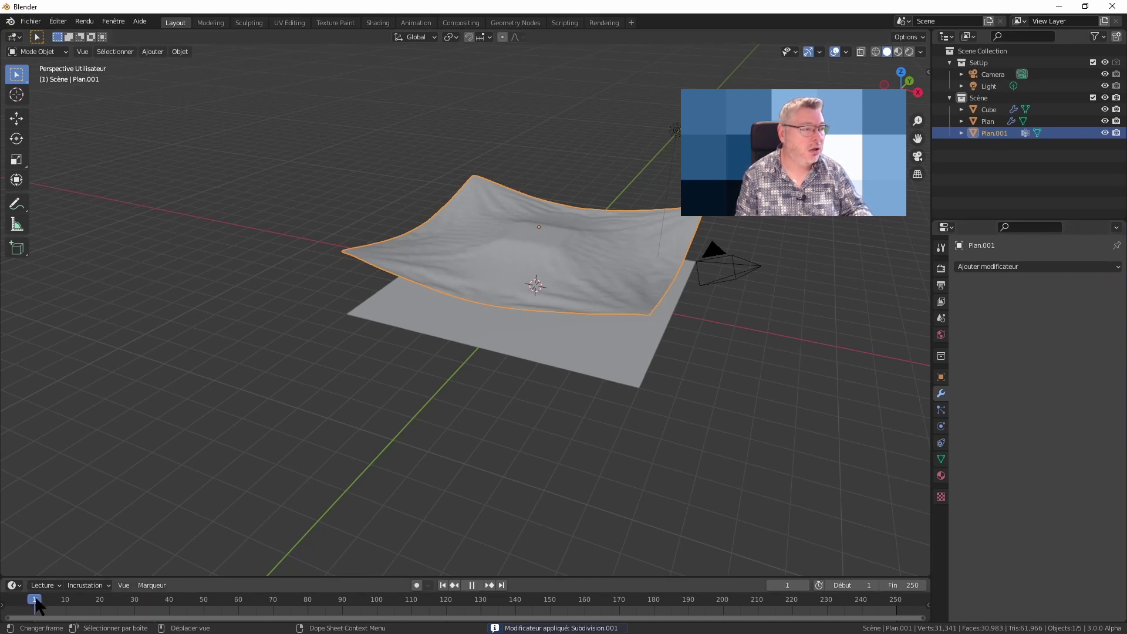
Step: Inspect the dense baked cloth mesh in Edit Mode with all vertices selected
middle_drag(492, 380, 482, 367)
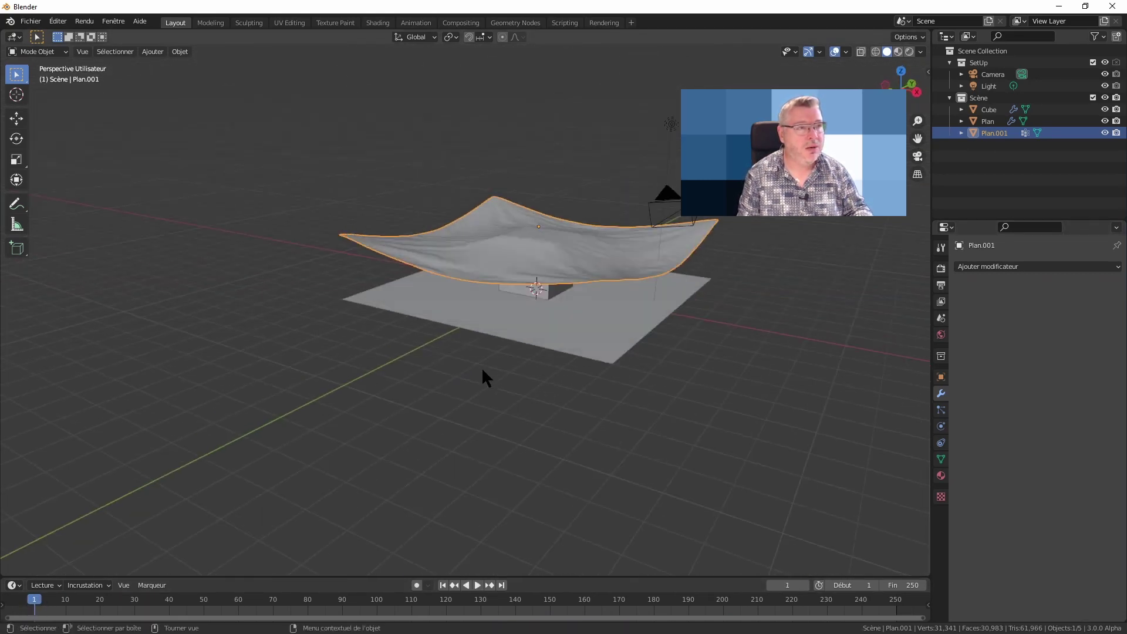
middle_drag(594, 250, 584, 291)
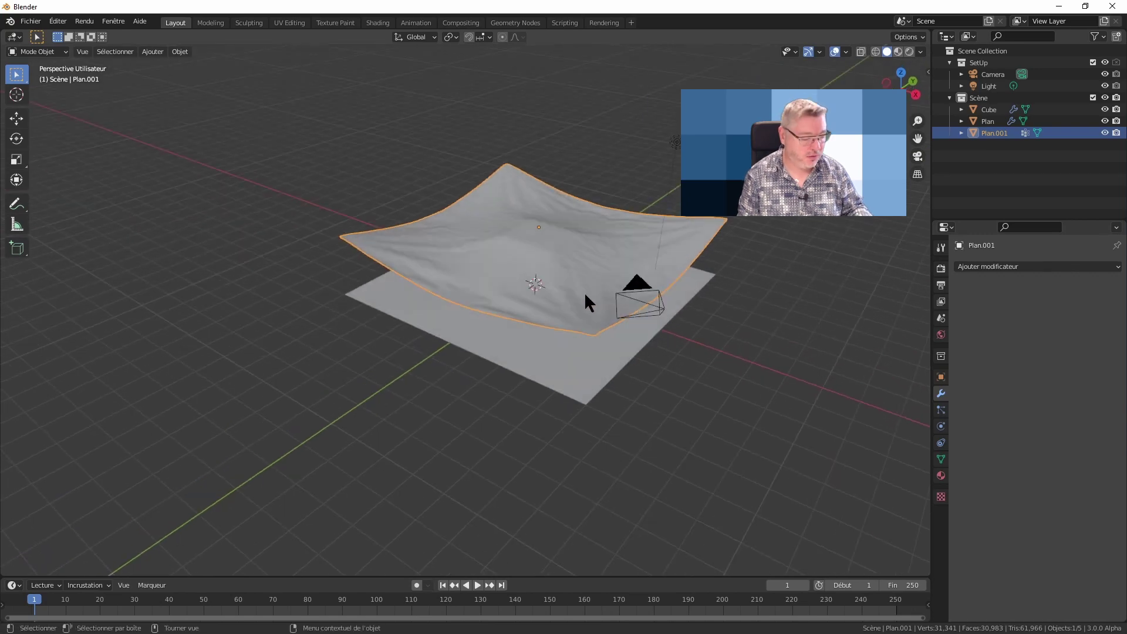
key(Tab)
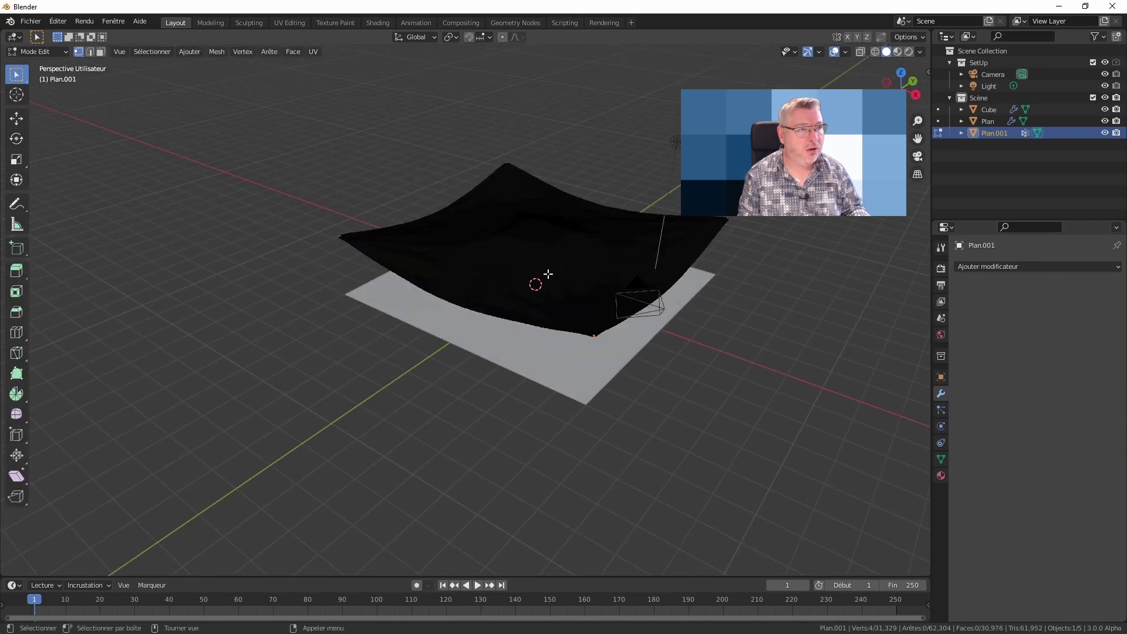
mouse_move(547, 274)
middle_down()
mouse_move(550, 328)
mouse_move(574, 309)
mouse_move(360, 222)
mouse_move(364, 276)
mouse_move(390, 302)
middle_up()
key(a)
scroll(322, 229, up, 3)
scroll(324, 238, up, 2)
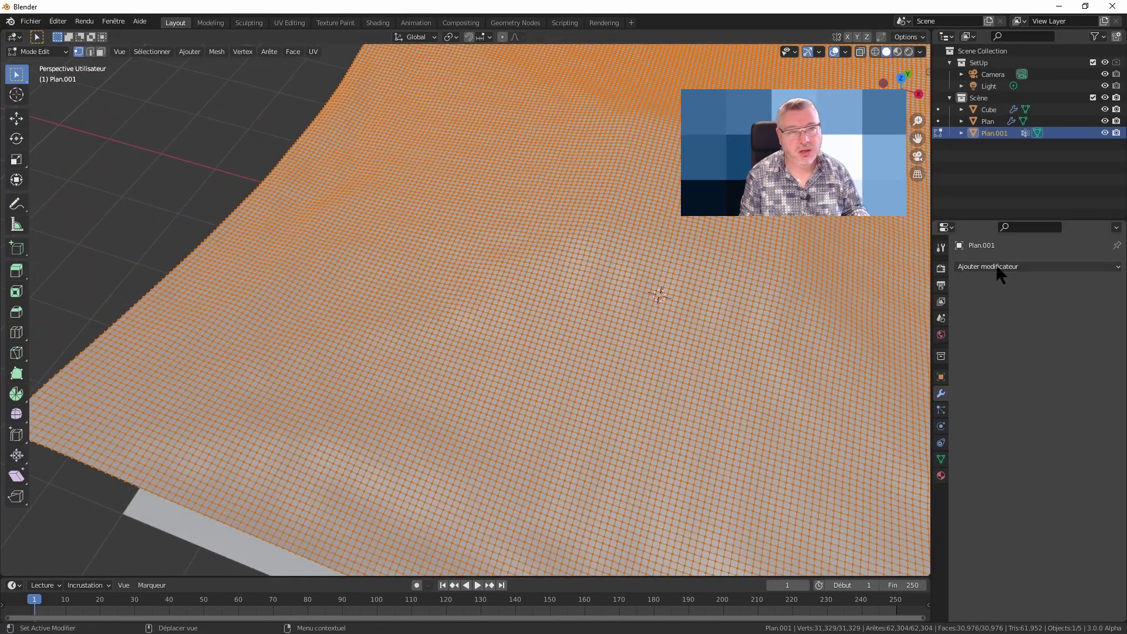
middle_drag(529, 306, 423, 256)
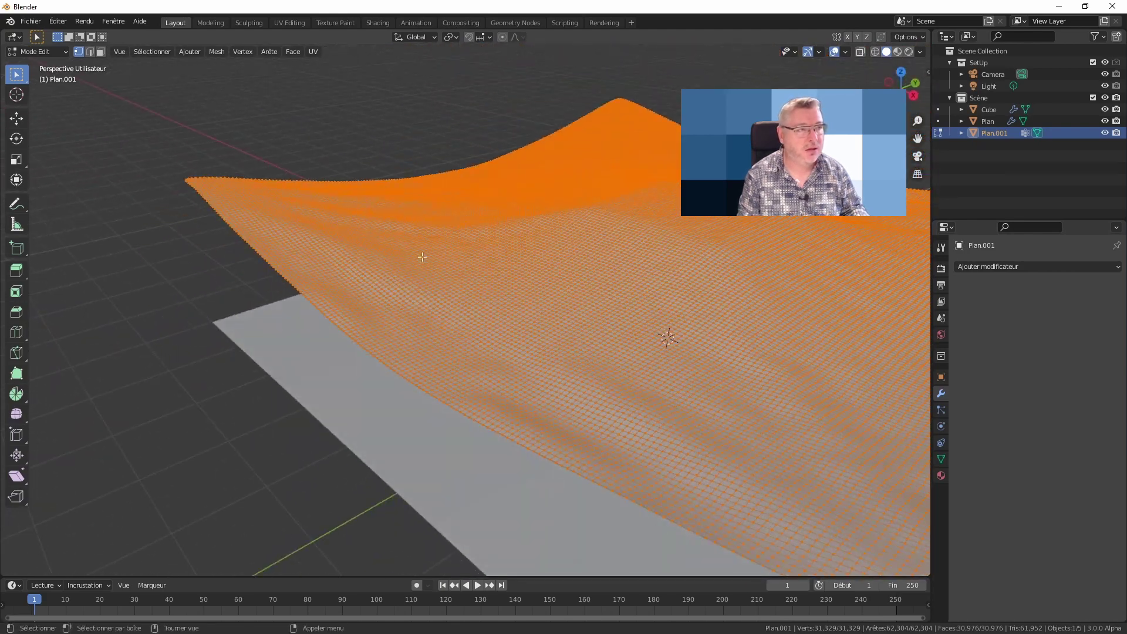
mouse_move(573, 323)
middle_down()
mouse_move(534, 340)
mouse_move(587, 352)
middle_up()
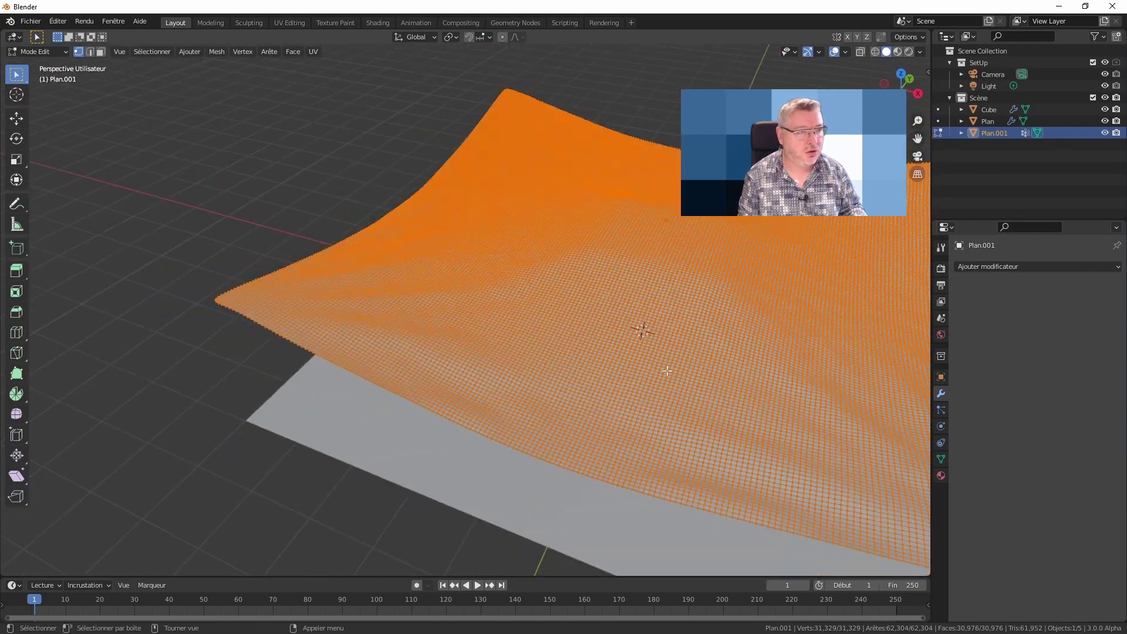
mouse_move(667, 372)
middle_down()
mouse_move(615, 326)
mouse_move(692, 320)
middle_up()
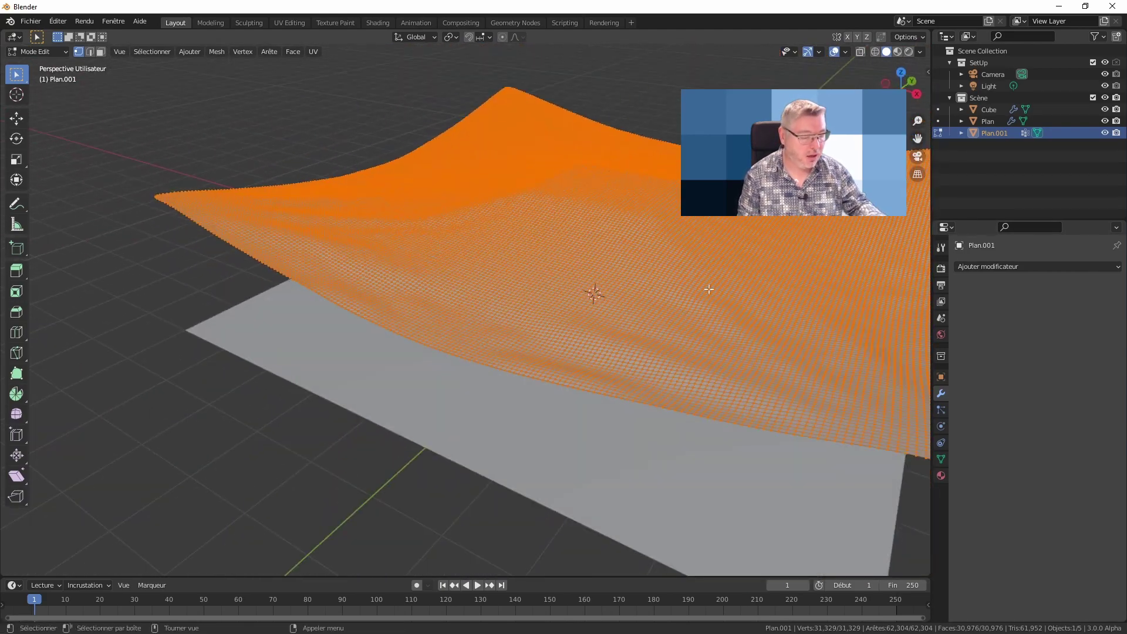
mouse_move(658, 273)
middle_down()
mouse_move(699, 307)
mouse_move(727, 307)
middle_up()
Step: Deselect all, return to Object Mode, and add a level-2 Subdivision modifier
key(alt+a)
key(Tab)
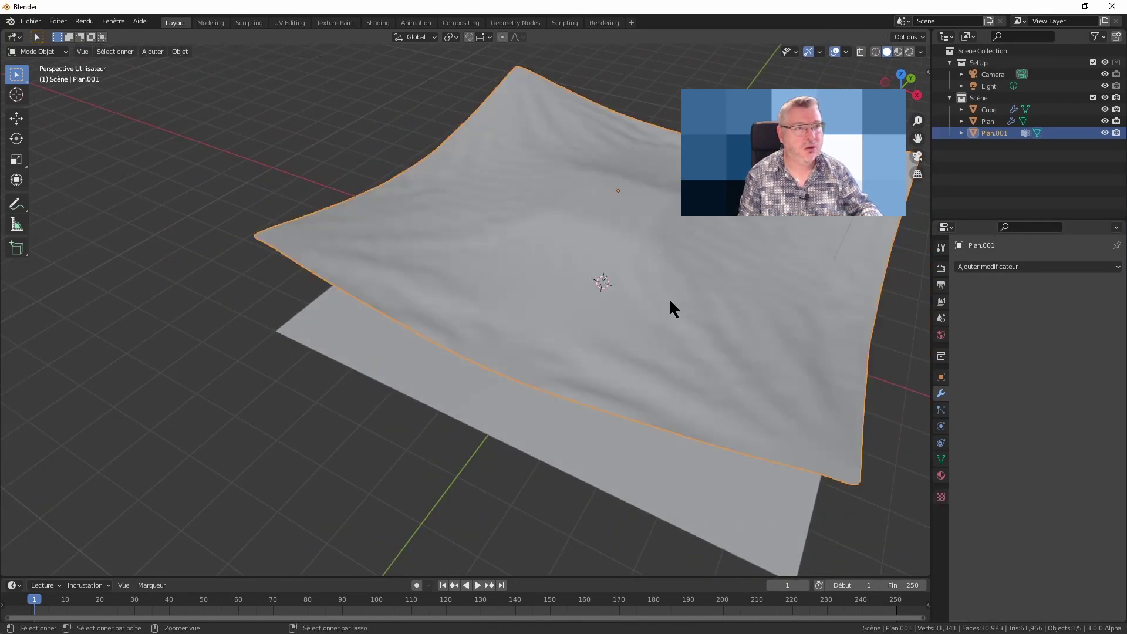
key(ctrl+2)
Step: Enable optimal display on the subdivision and rewind the cloth animation to frame 0
click(1023, 345)
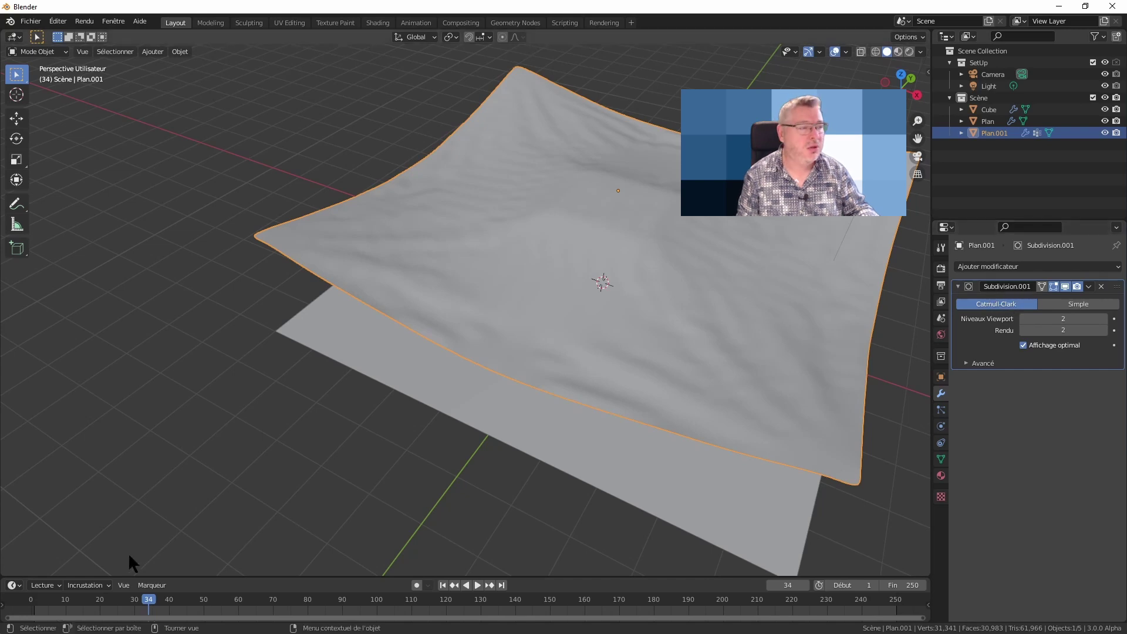
drag(149, 598, 41, 600)
key(space)
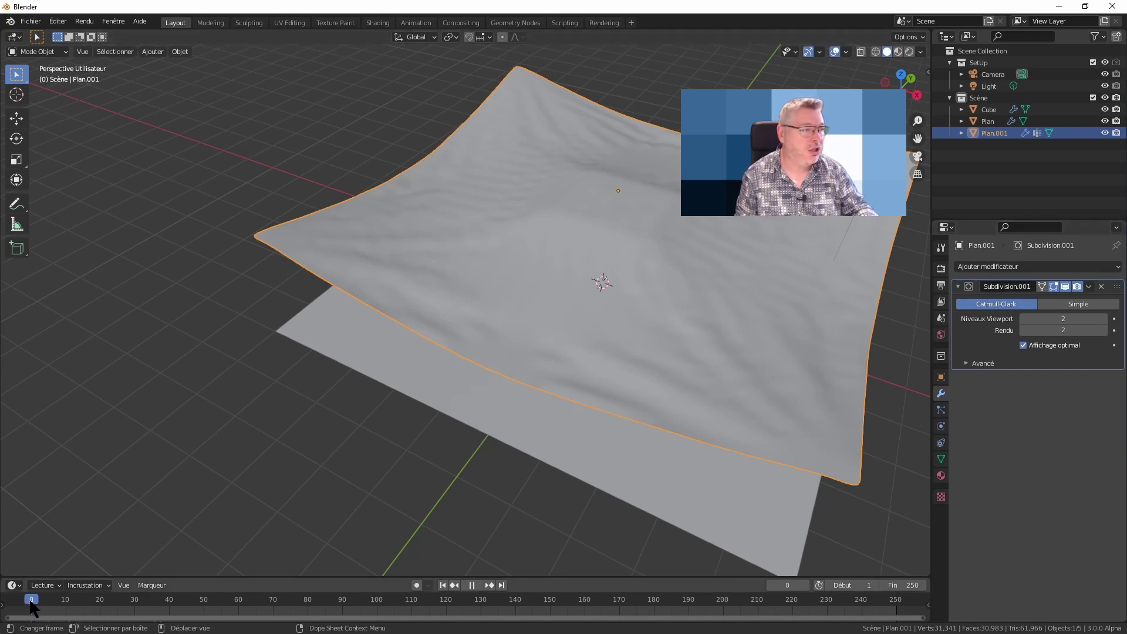
key(space)
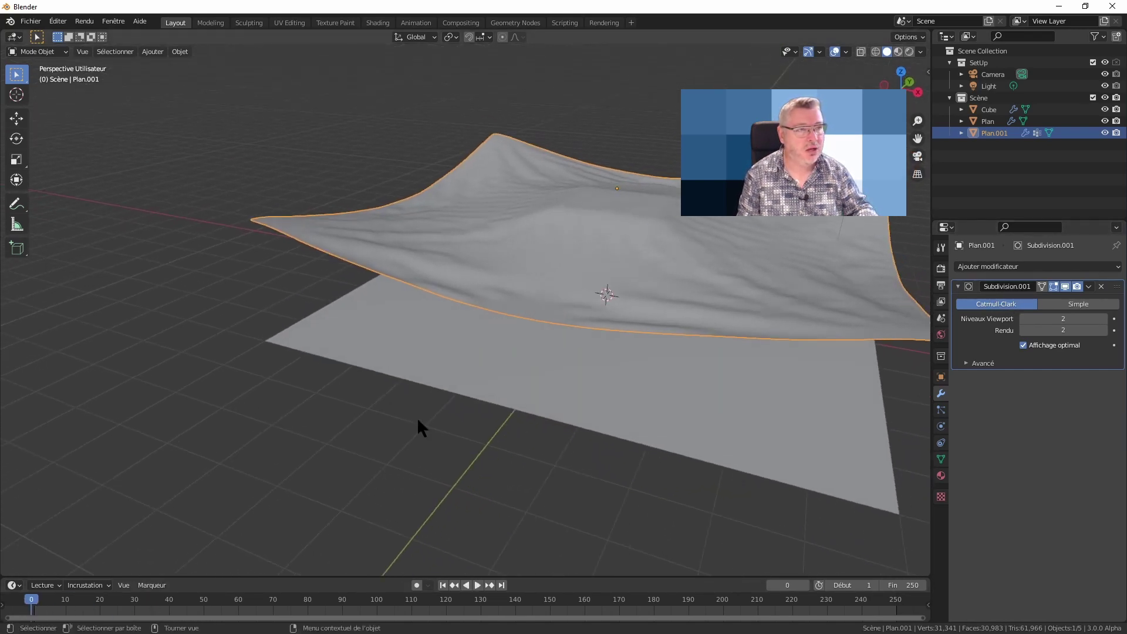
Step: Reselect the cloth plane and enter its Edit Mode to inspect the mesh
click(476, 266)
key(Tab)
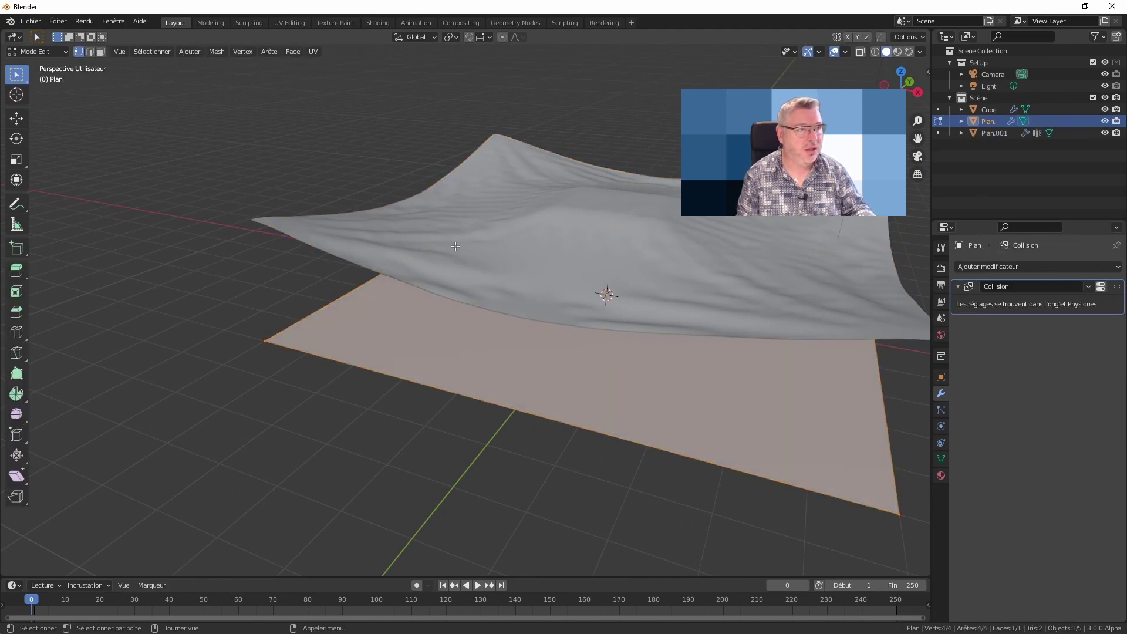
key(Tab)
click(433, 234)
key(Tab)
middle_drag(399, 224, 530, 285)
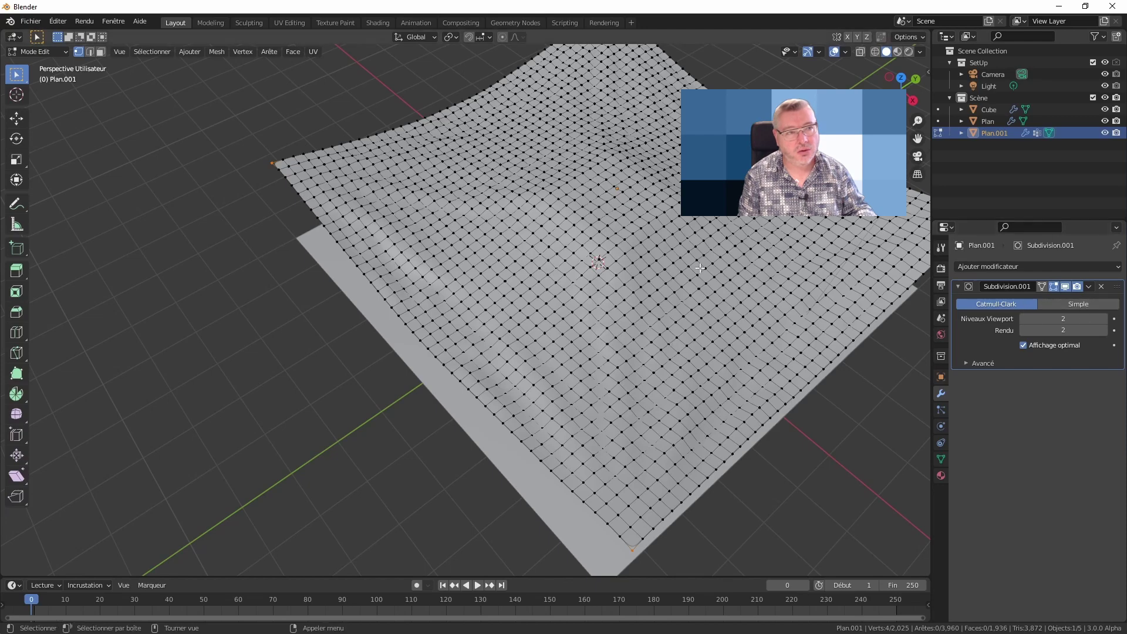
middle_drag(479, 240, 567, 236)
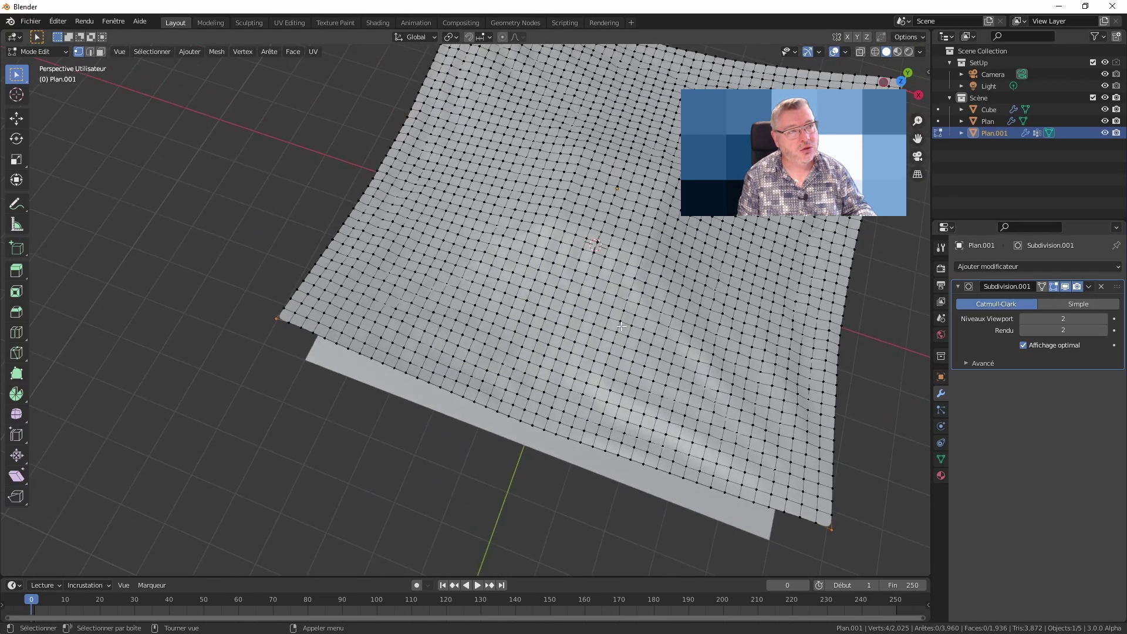
middle_drag(646, 295, 643, 264)
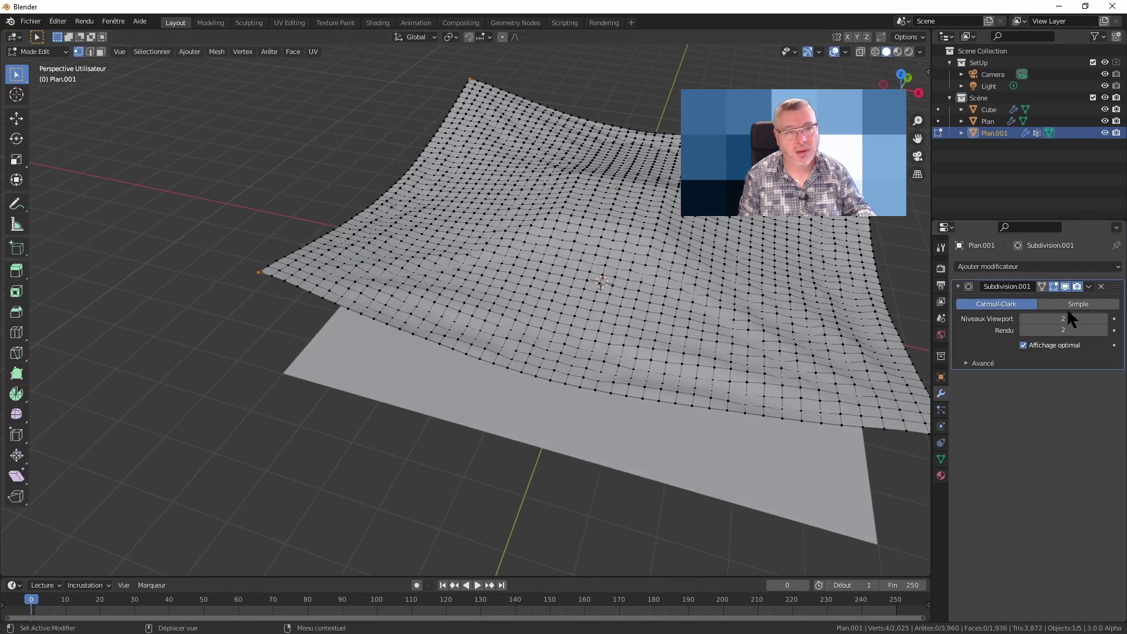
Step: Turn off the Subdivision modifier's Edit Mode display, then return to Object Mode
click(1041, 287)
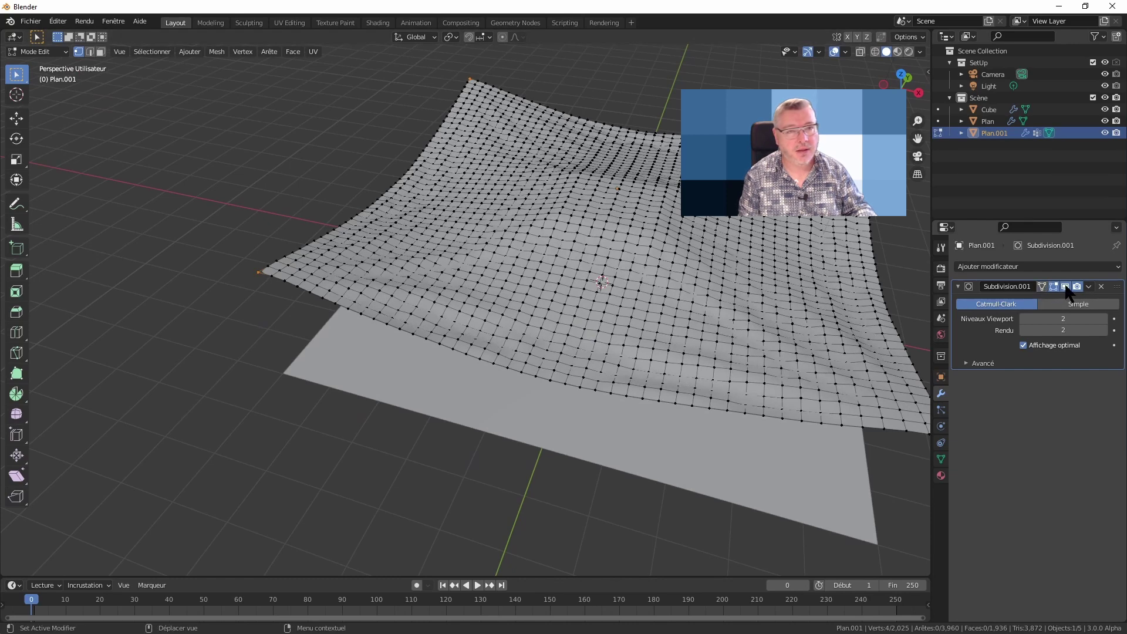
click(1065, 287)
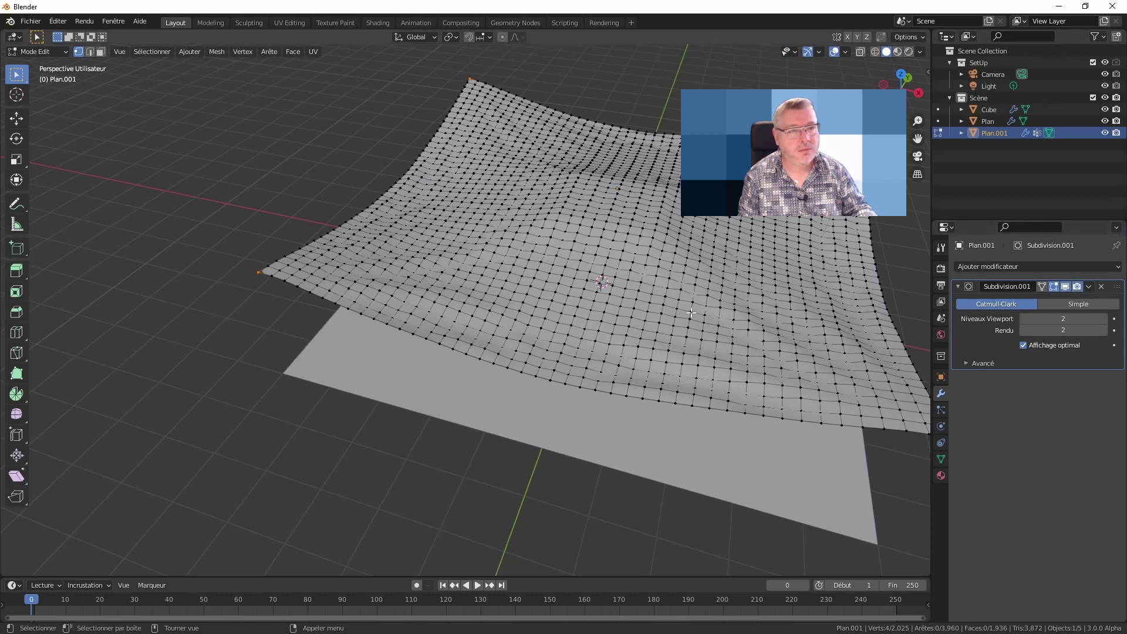
mouse_move(564, 294)
middle_down()
mouse_move(591, 263)
mouse_move(589, 295)
mouse_move(619, 250)
middle_up()
key(Tab)
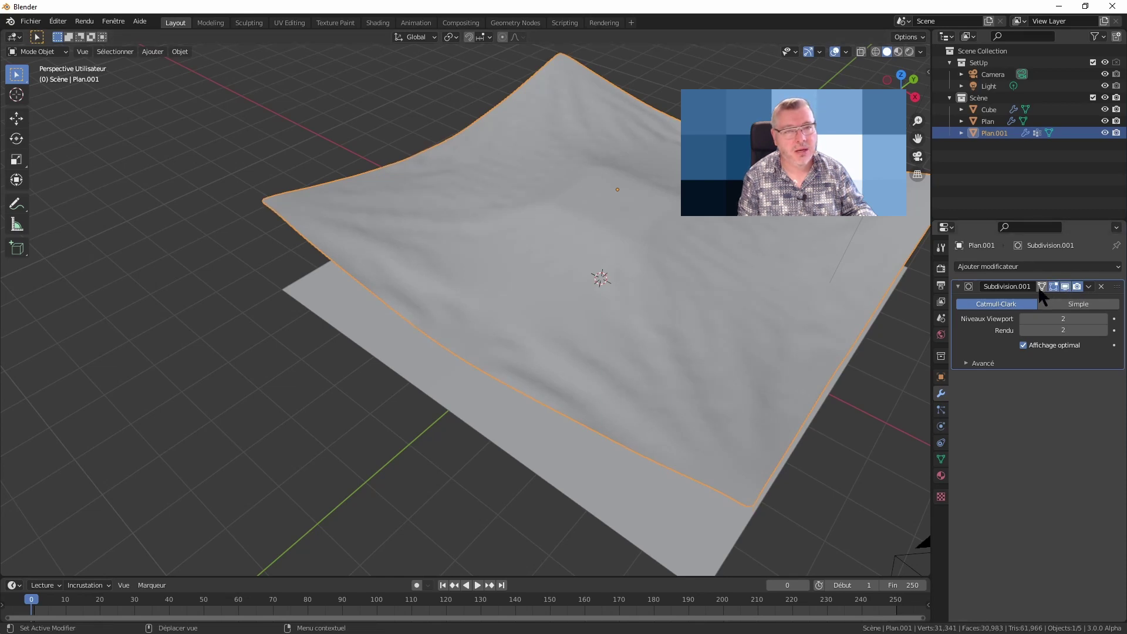
Step: Apply the level-2 Subdivision modifier and inspect the resulting dense cloth mesh in Edit Mode
mouse_move(496, 289)
middle_down()
mouse_move(543, 297)
mouse_move(511, 268)
middle_up()
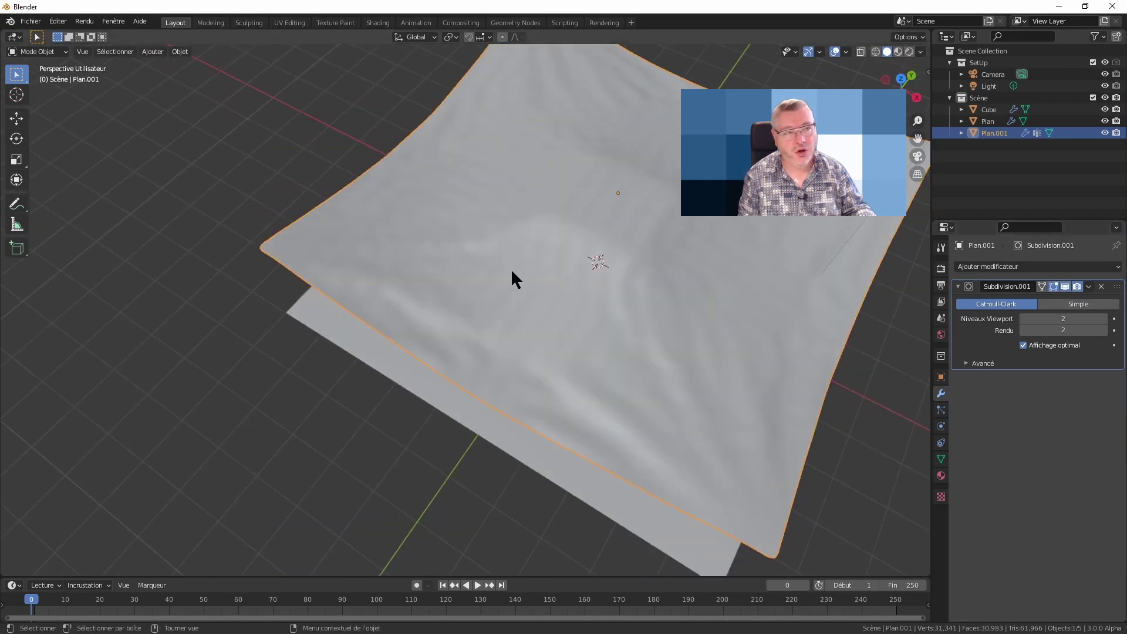
key(Tab)
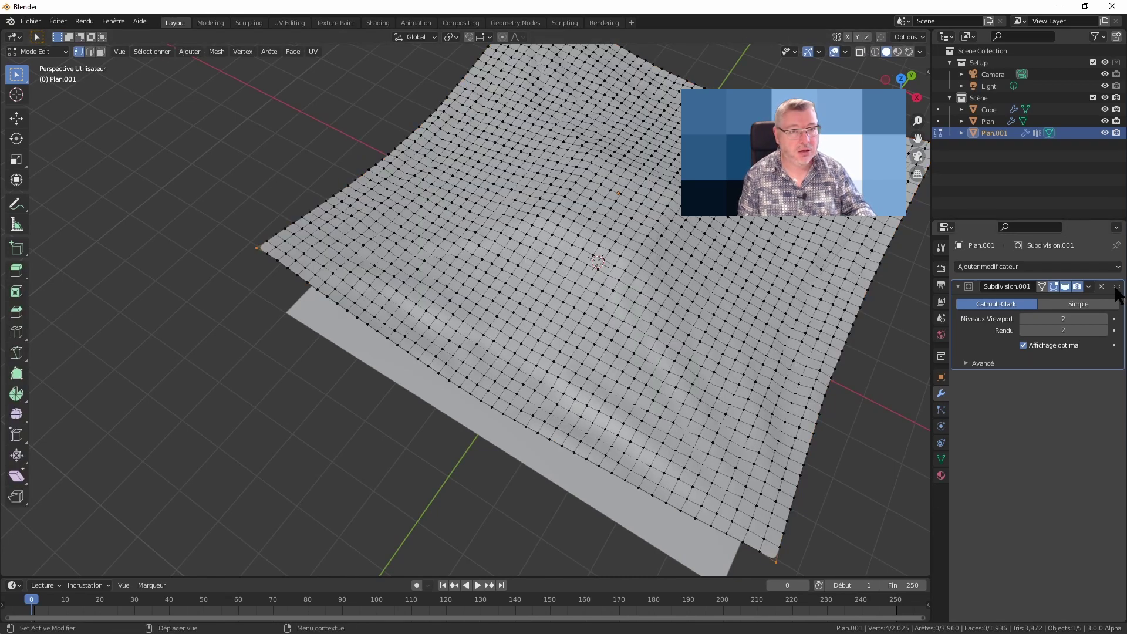
key(Tab)
key(ctrl+a)
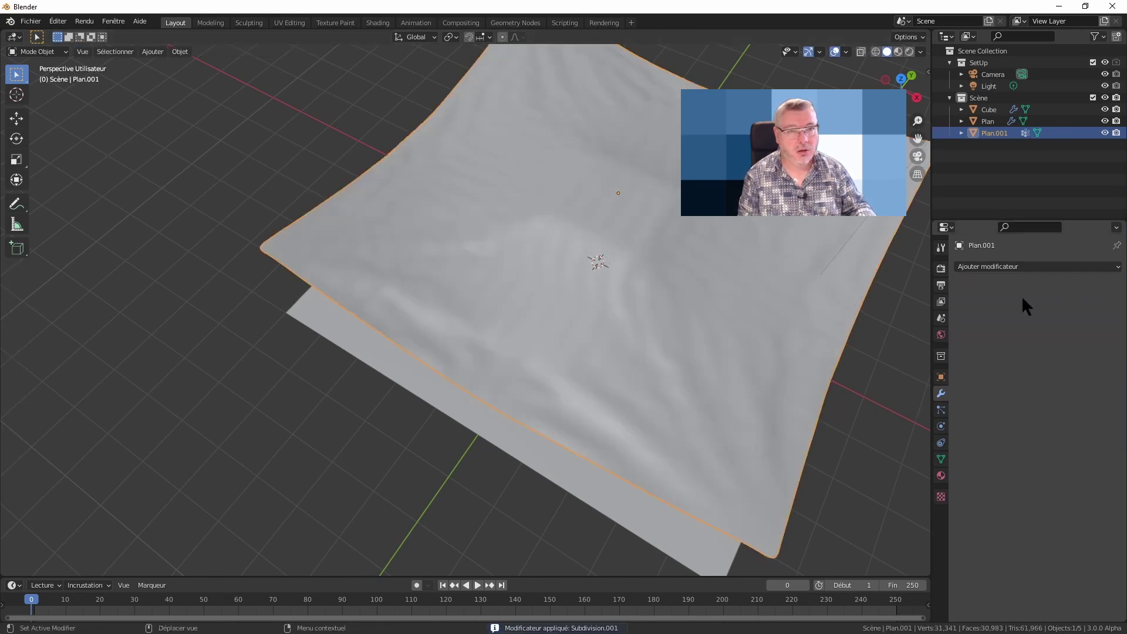
key(Tab)
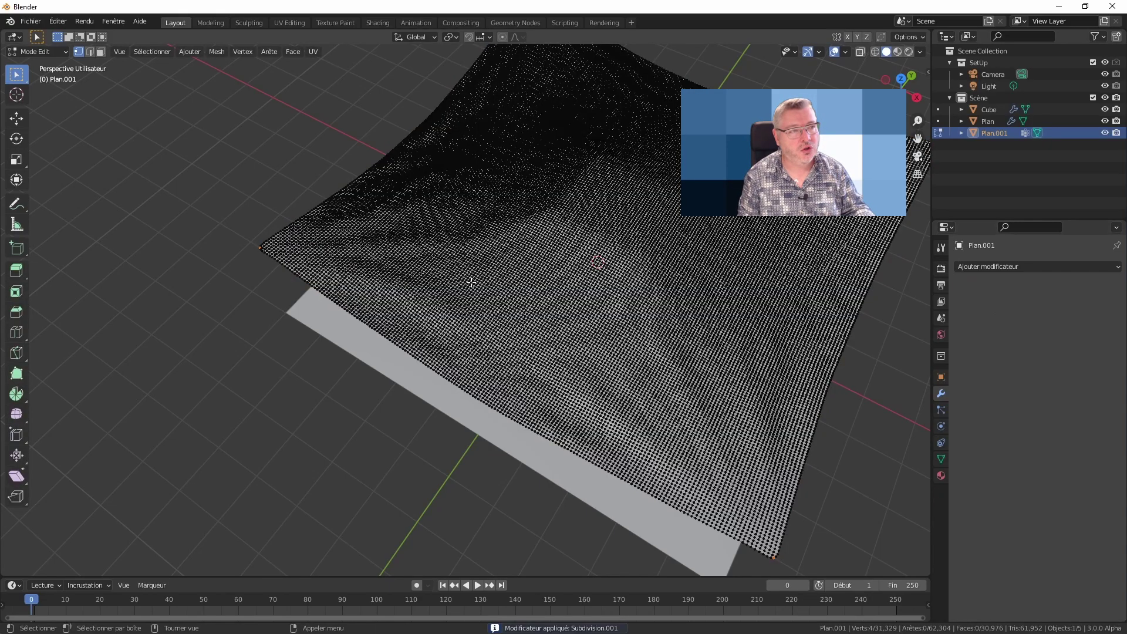
mouse_move(663, 275)
middle_down()
mouse_move(686, 251)
mouse_move(647, 282)
middle_up()
Step: Back in Object Mode, add a fresh level-2 Subdivision modifier and view the cloth over the cube
key(Tab)
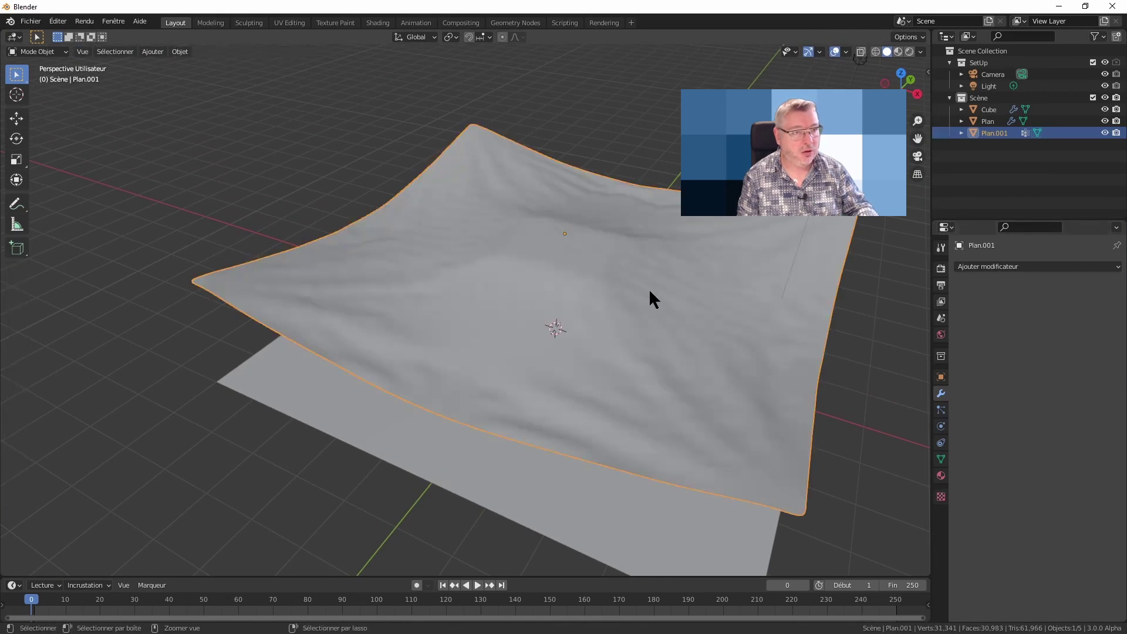
key(ctrl+2)
mouse_move(539, 315)
middle_down()
mouse_move(561, 289)
mouse_move(602, 306)
middle_up()
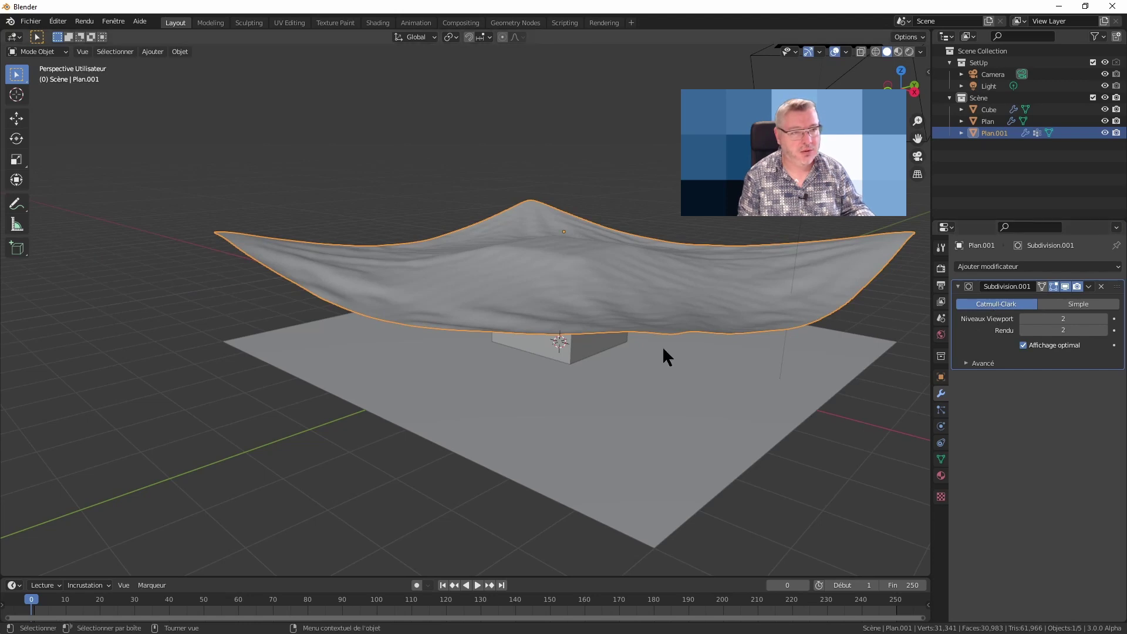
mouse_move(663, 349)
middle_down()
mouse_move(682, 326)
mouse_move(646, 292)
mouse_move(661, 345)
mouse_move(652, 326)
mouse_move(584, 326)
mouse_move(557, 281)
mouse_move(561, 335)
mouse_move(595, 365)
middle_up()
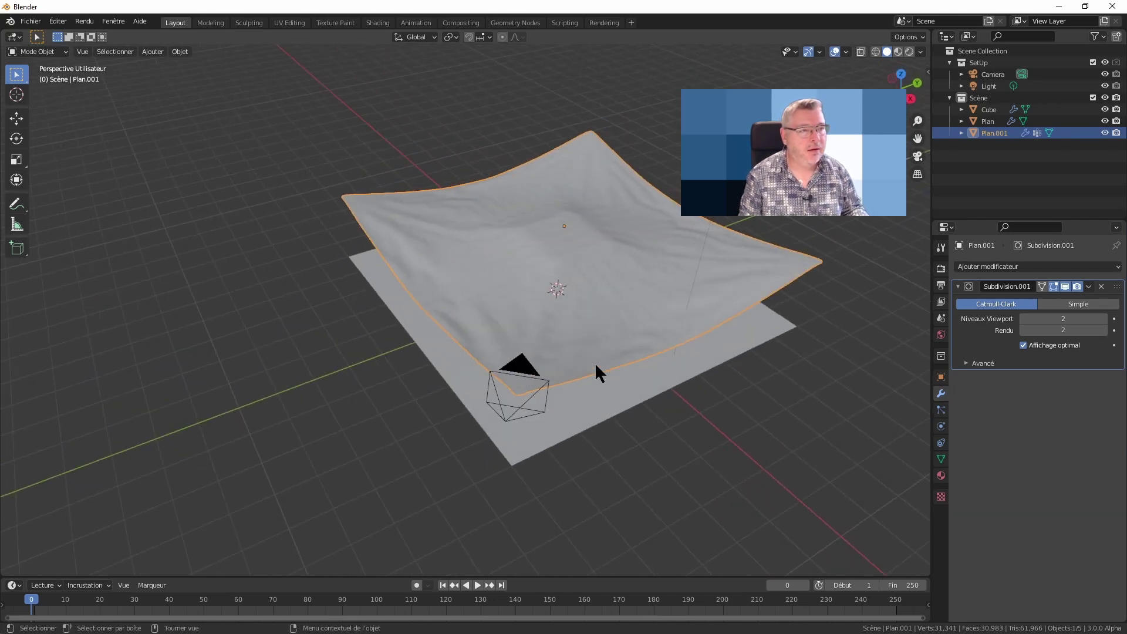